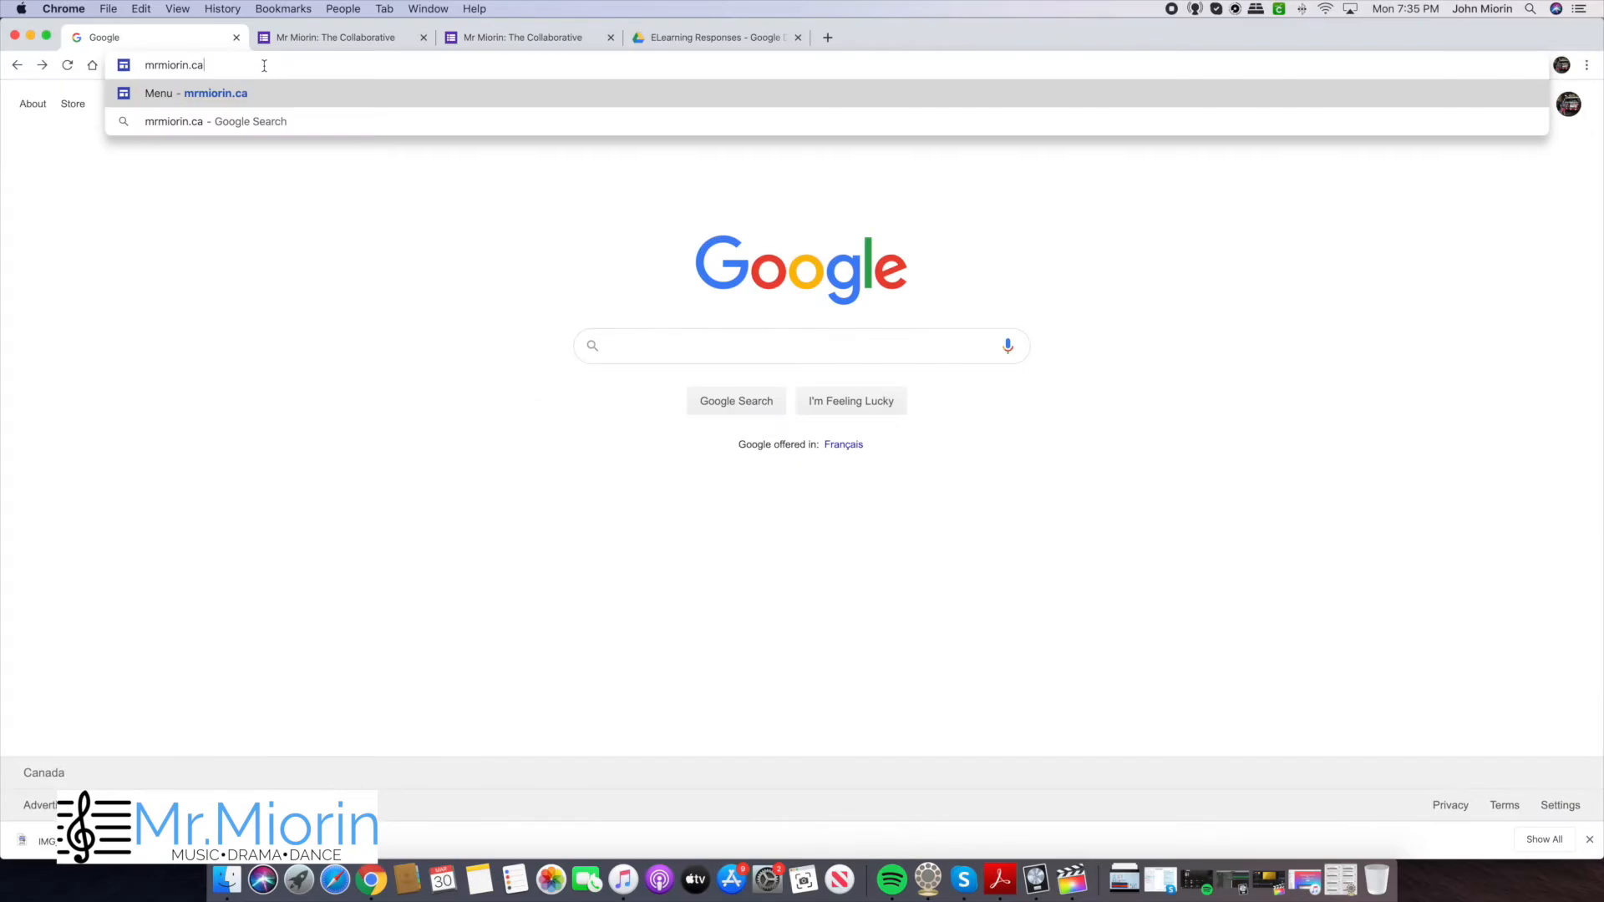
- Load the class website from the entered address and look over its home page
key(Return)
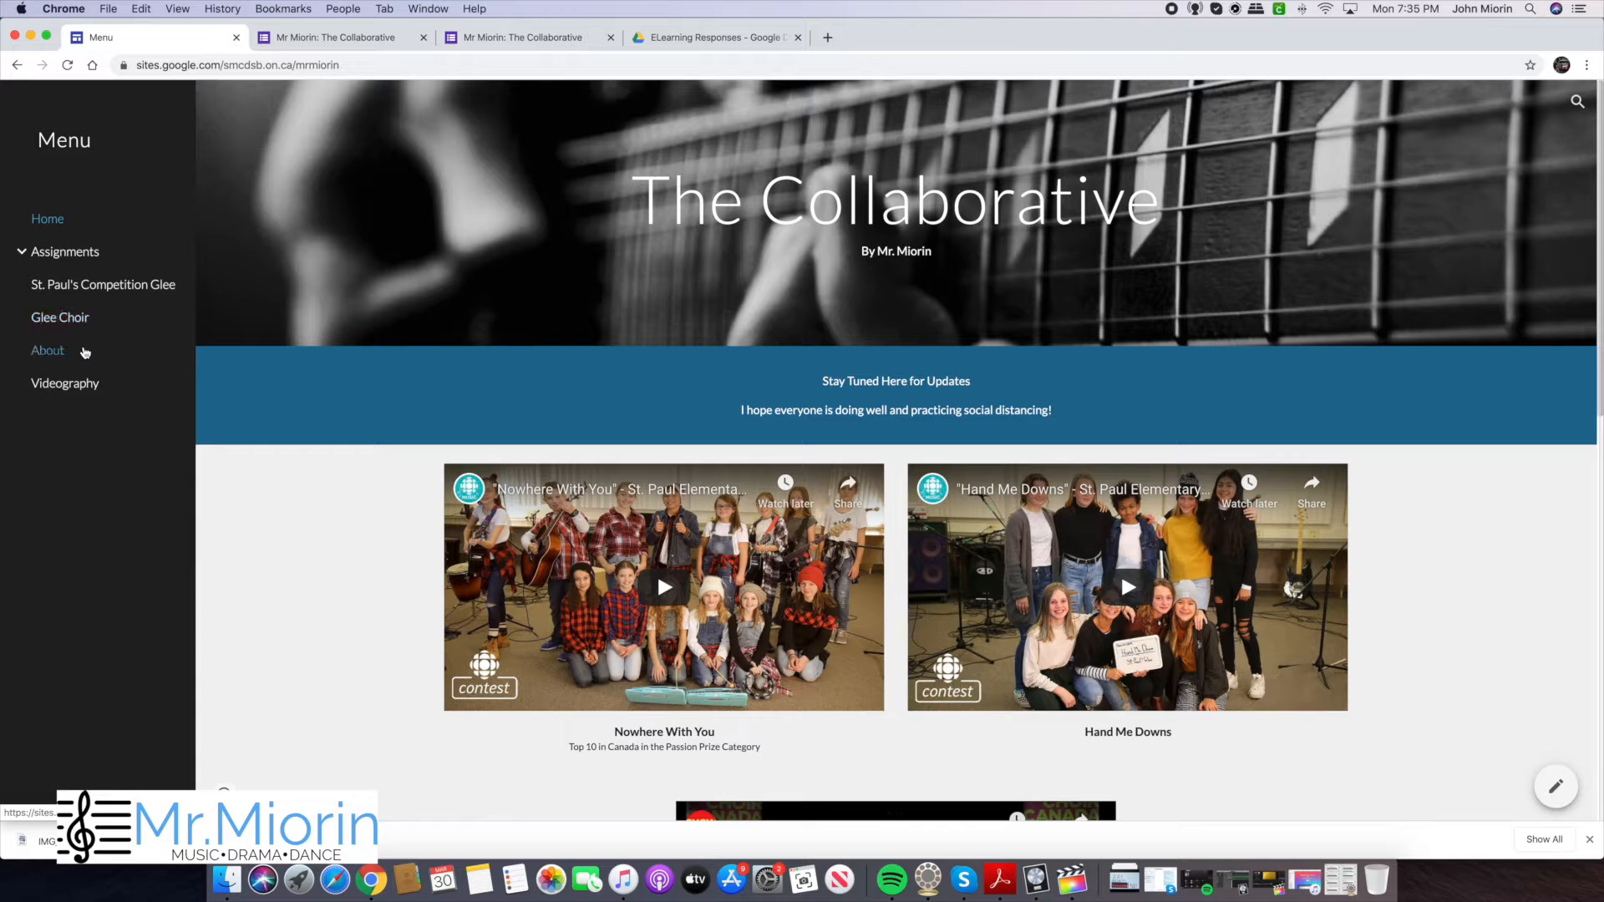
scroll(342, 491, down, 3)
scroll(343, 491, down, 6)
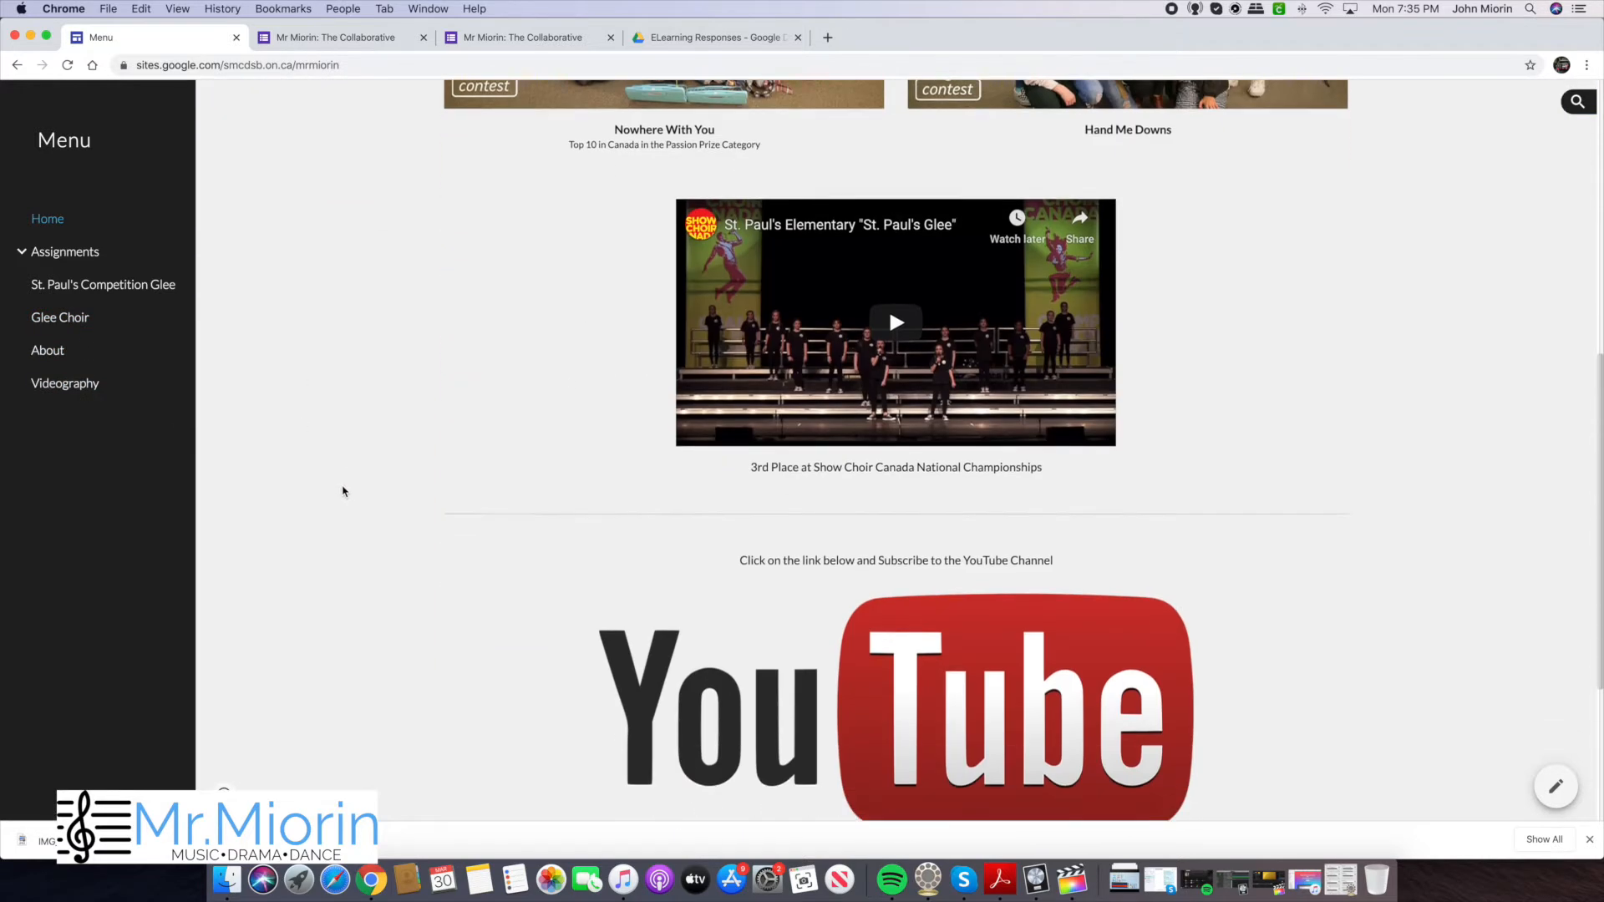
scroll(551, 482, up, 10)
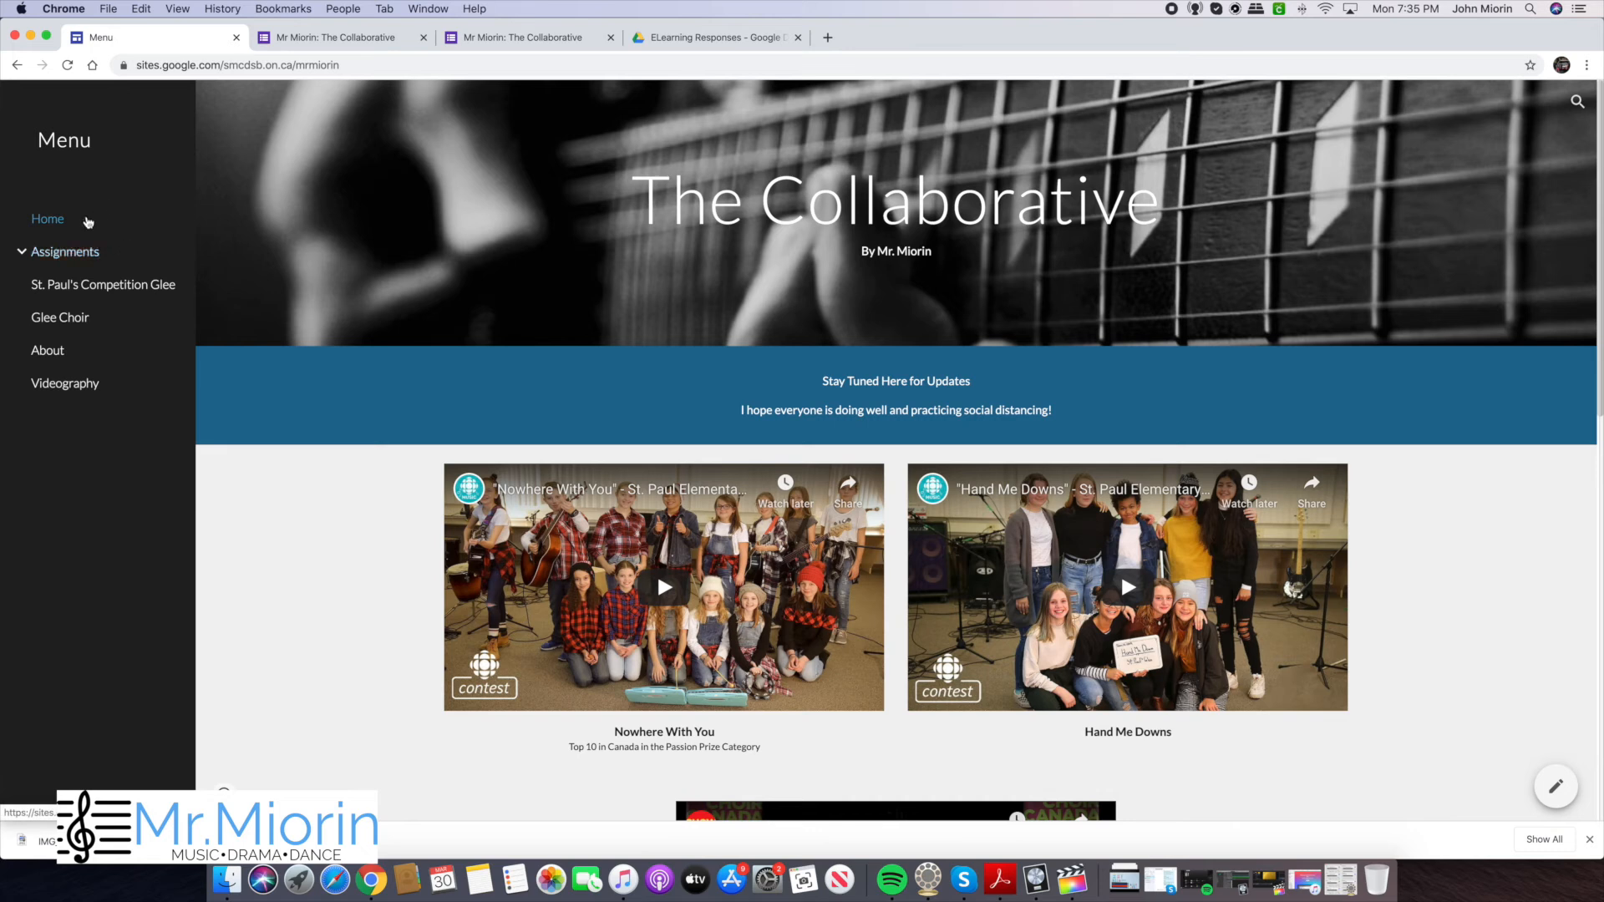
- Go to the Assignments page and open the Grade 6 assignment
click(75, 255)
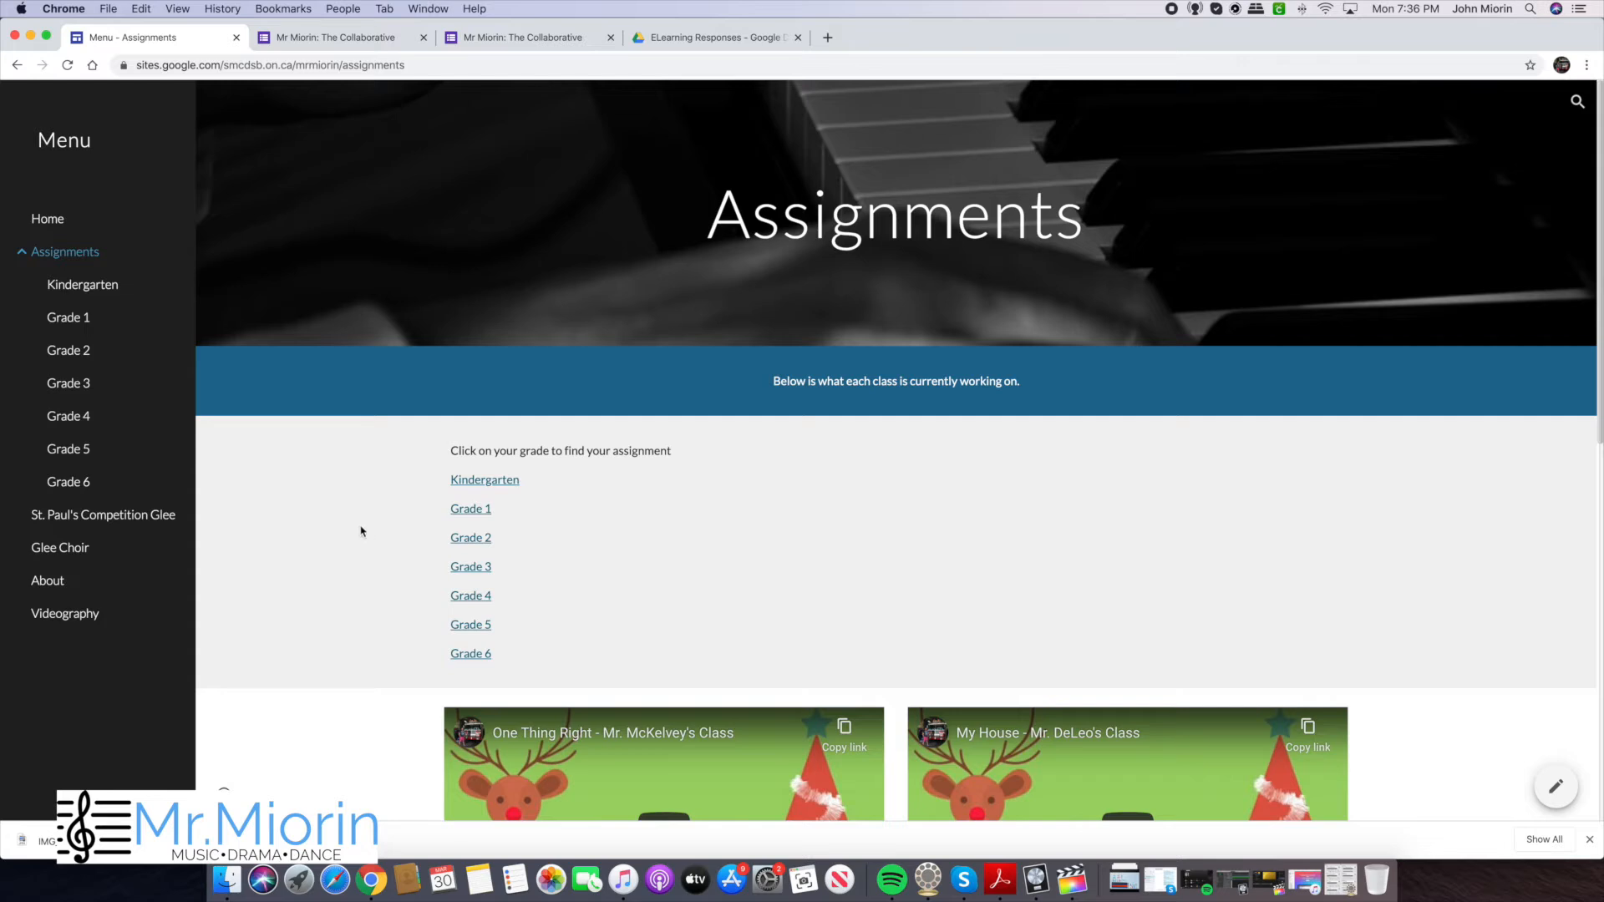
scroll(543, 599, down, 1)
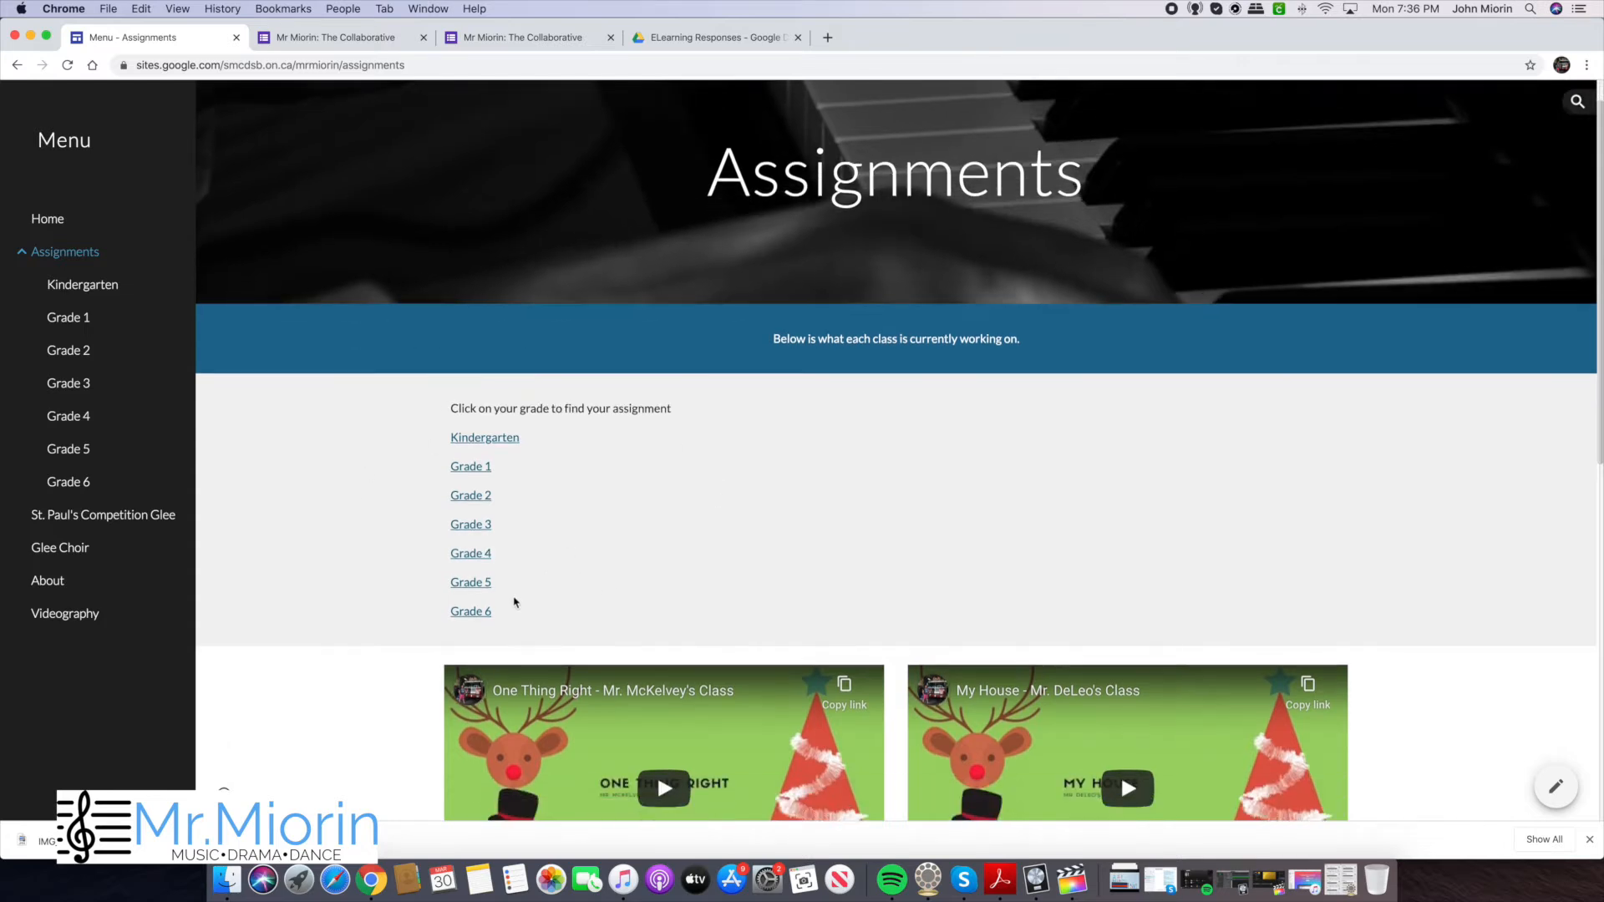
scroll(468, 610, down, 4)
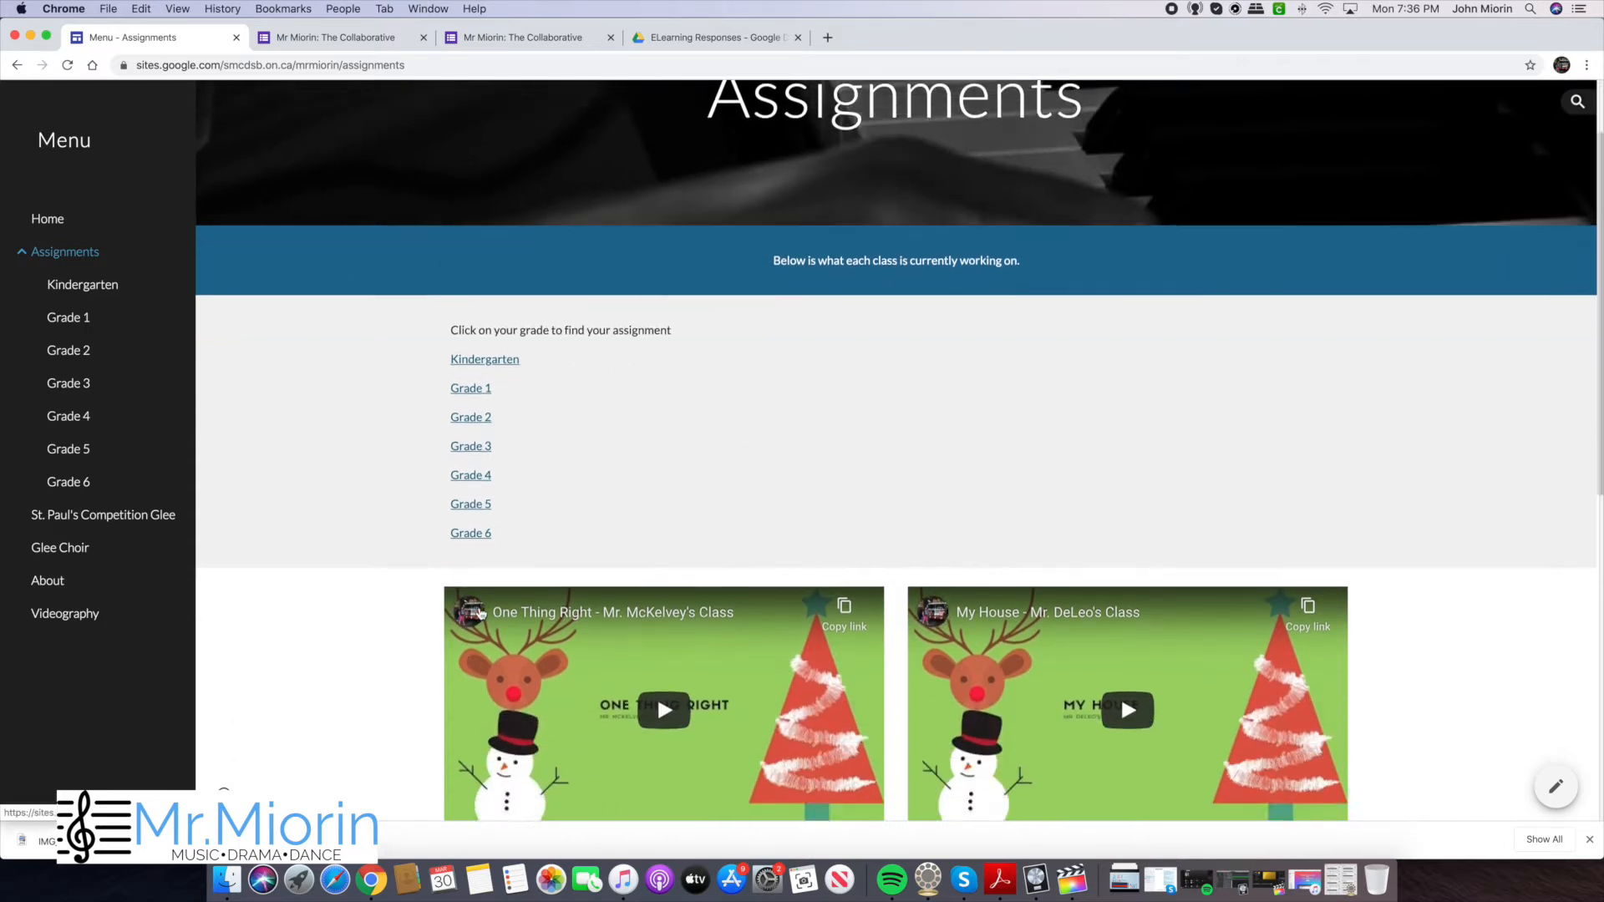
scroll(430, 598, down, 4)
scroll(428, 598, up, 3)
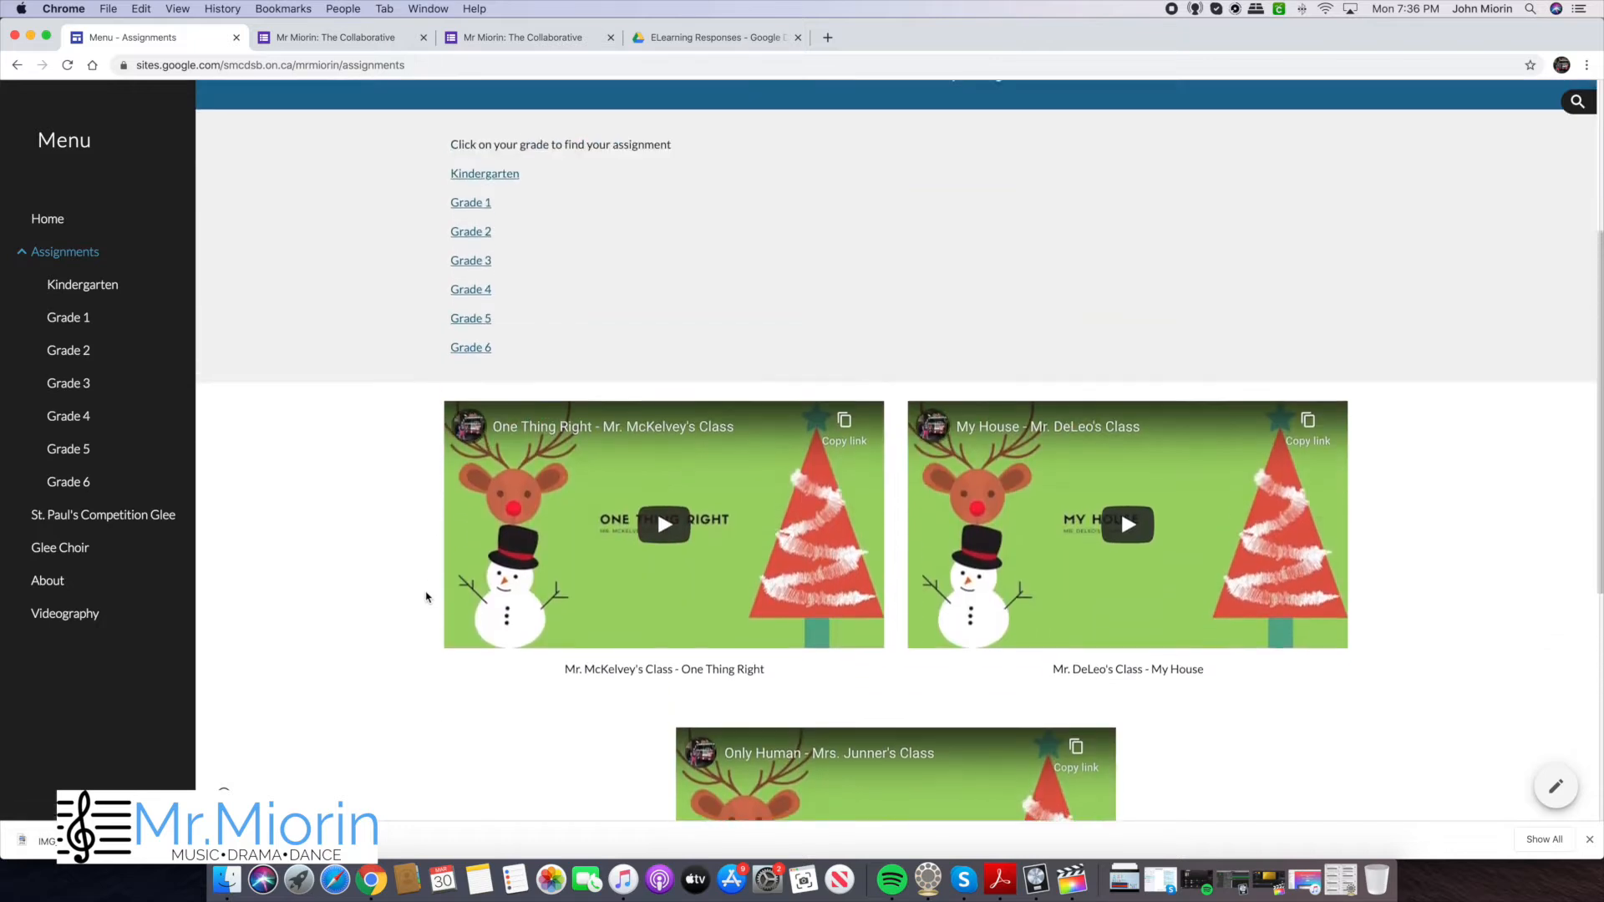
click(473, 355)
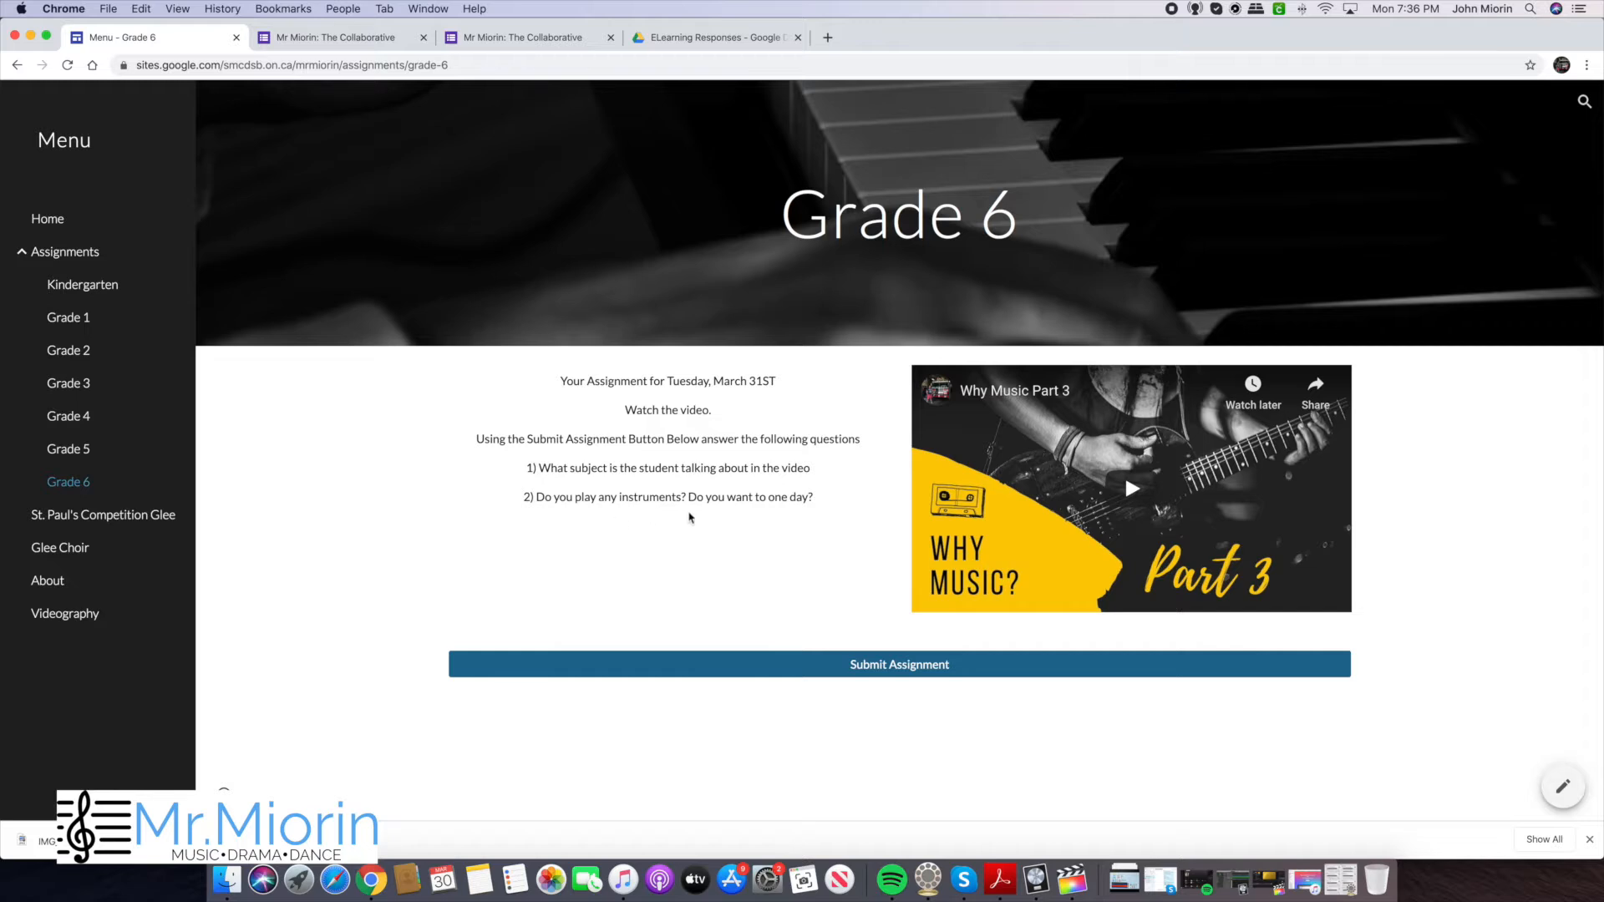
- Play the Why Music Part 3 video and skip almost to its end
click(1113, 483)
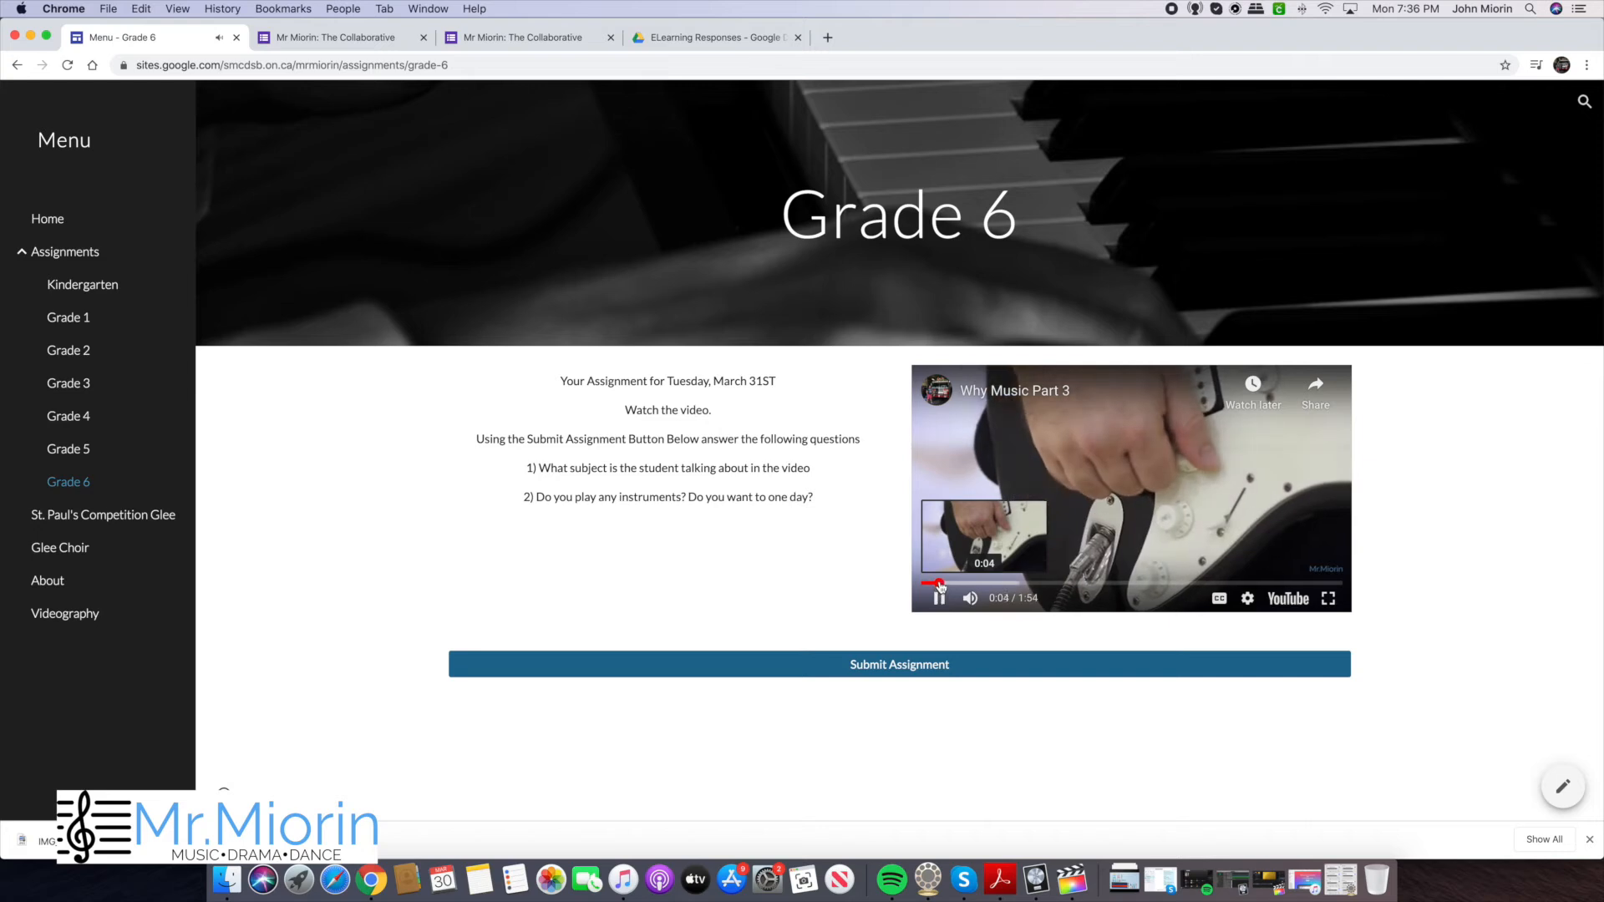
click(1335, 583)
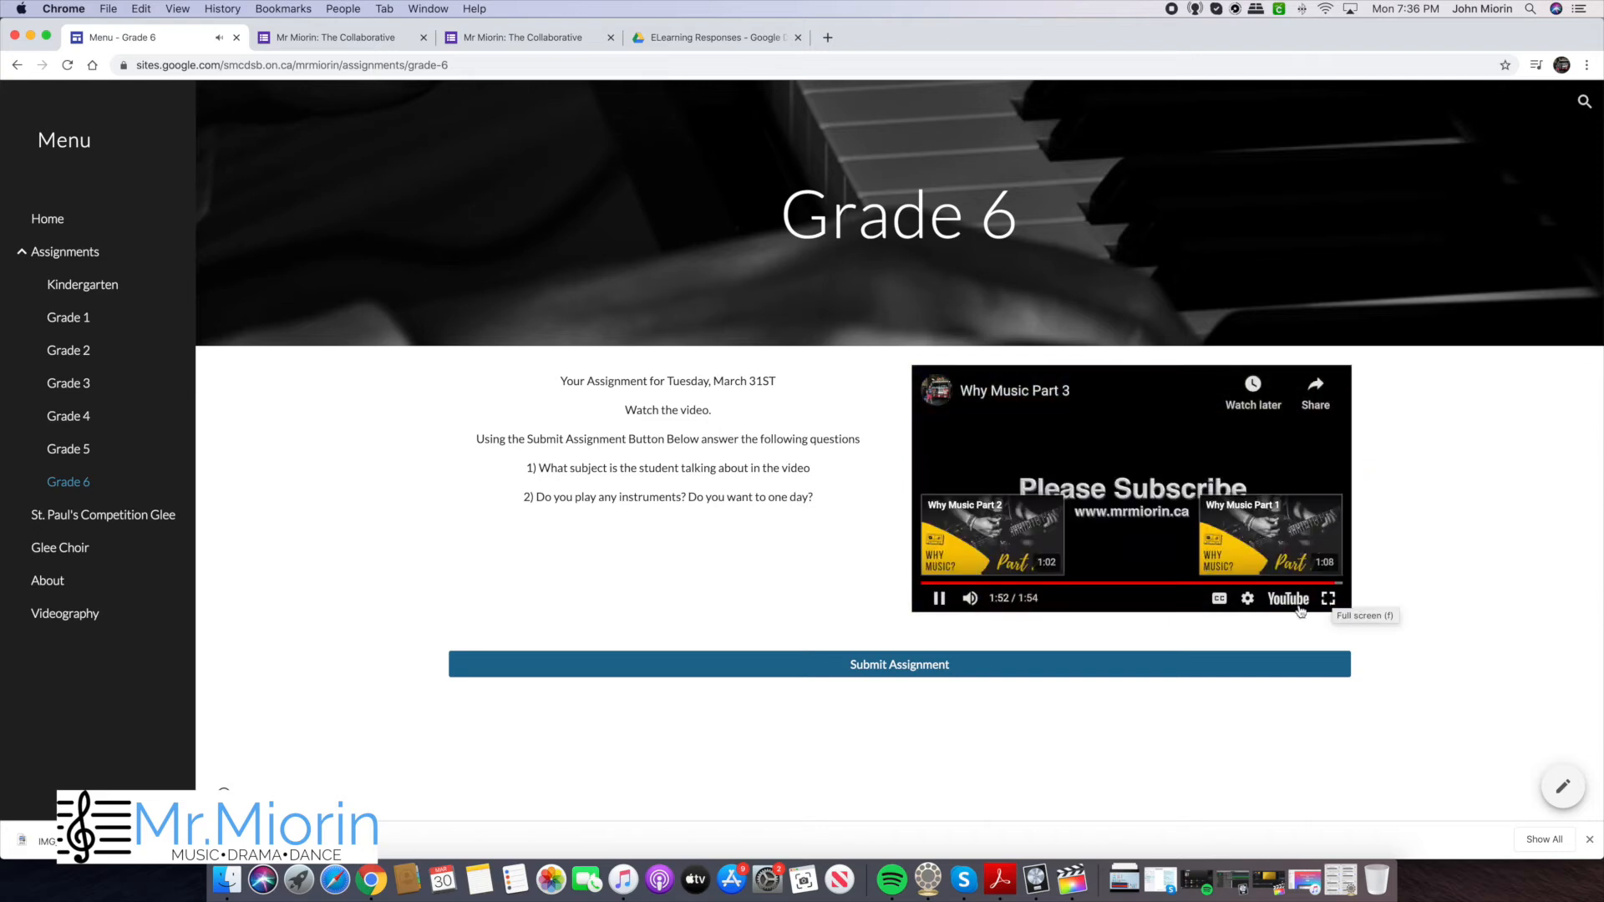
- Open the assignment submission form, enter the student's full name and choose the classroom teacher
click(852, 666)
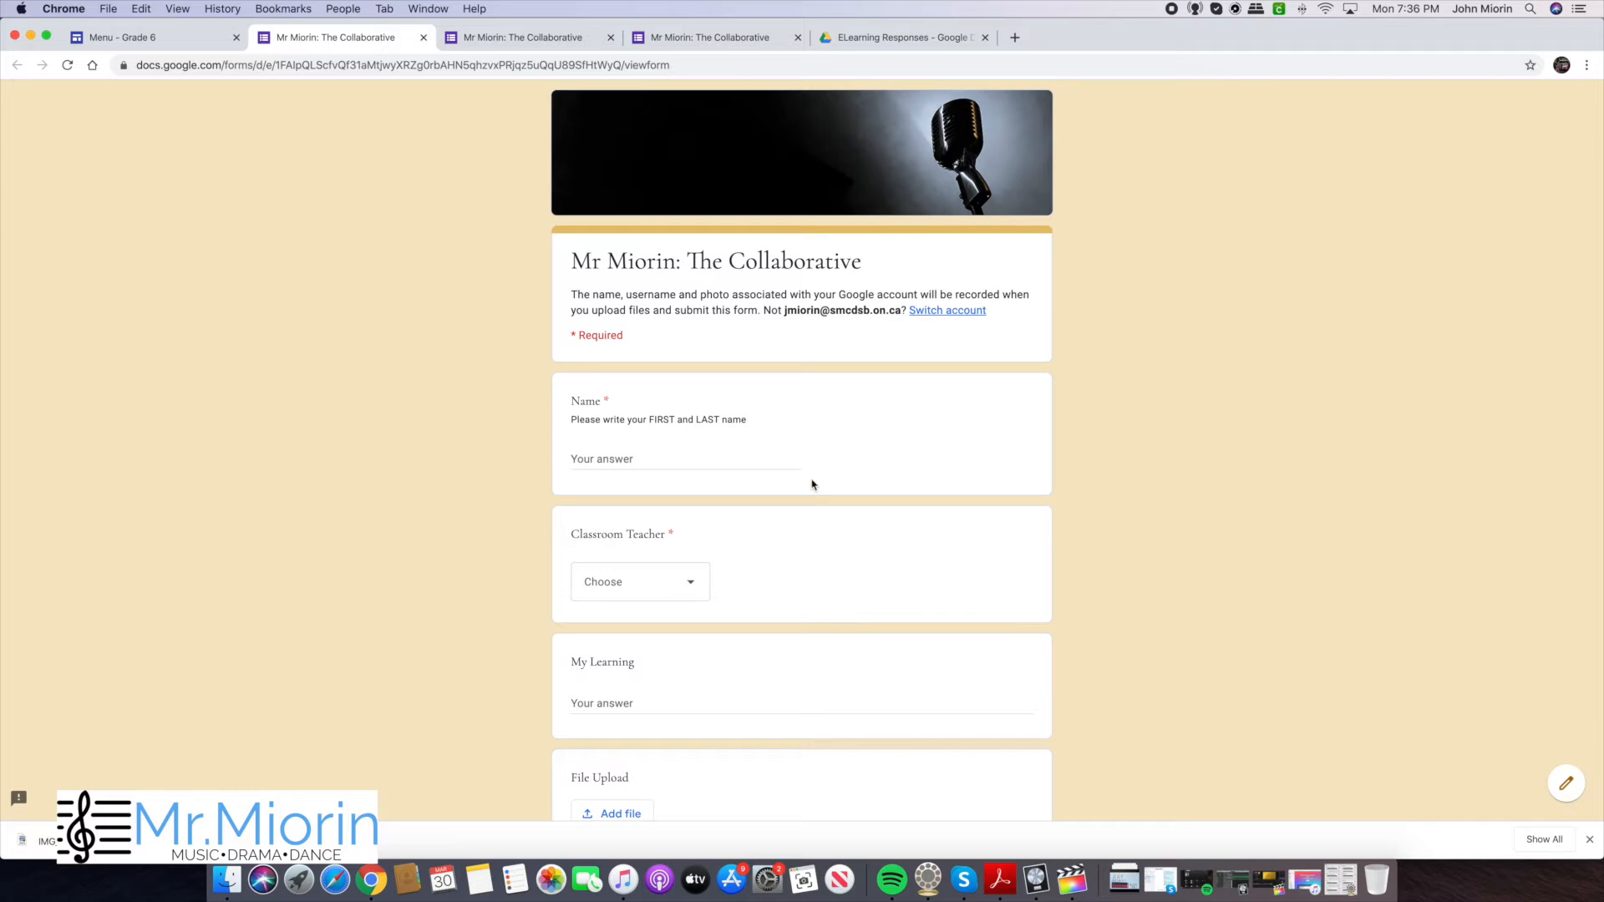
click(716, 460)
text(John Miorin)
click(690, 583)
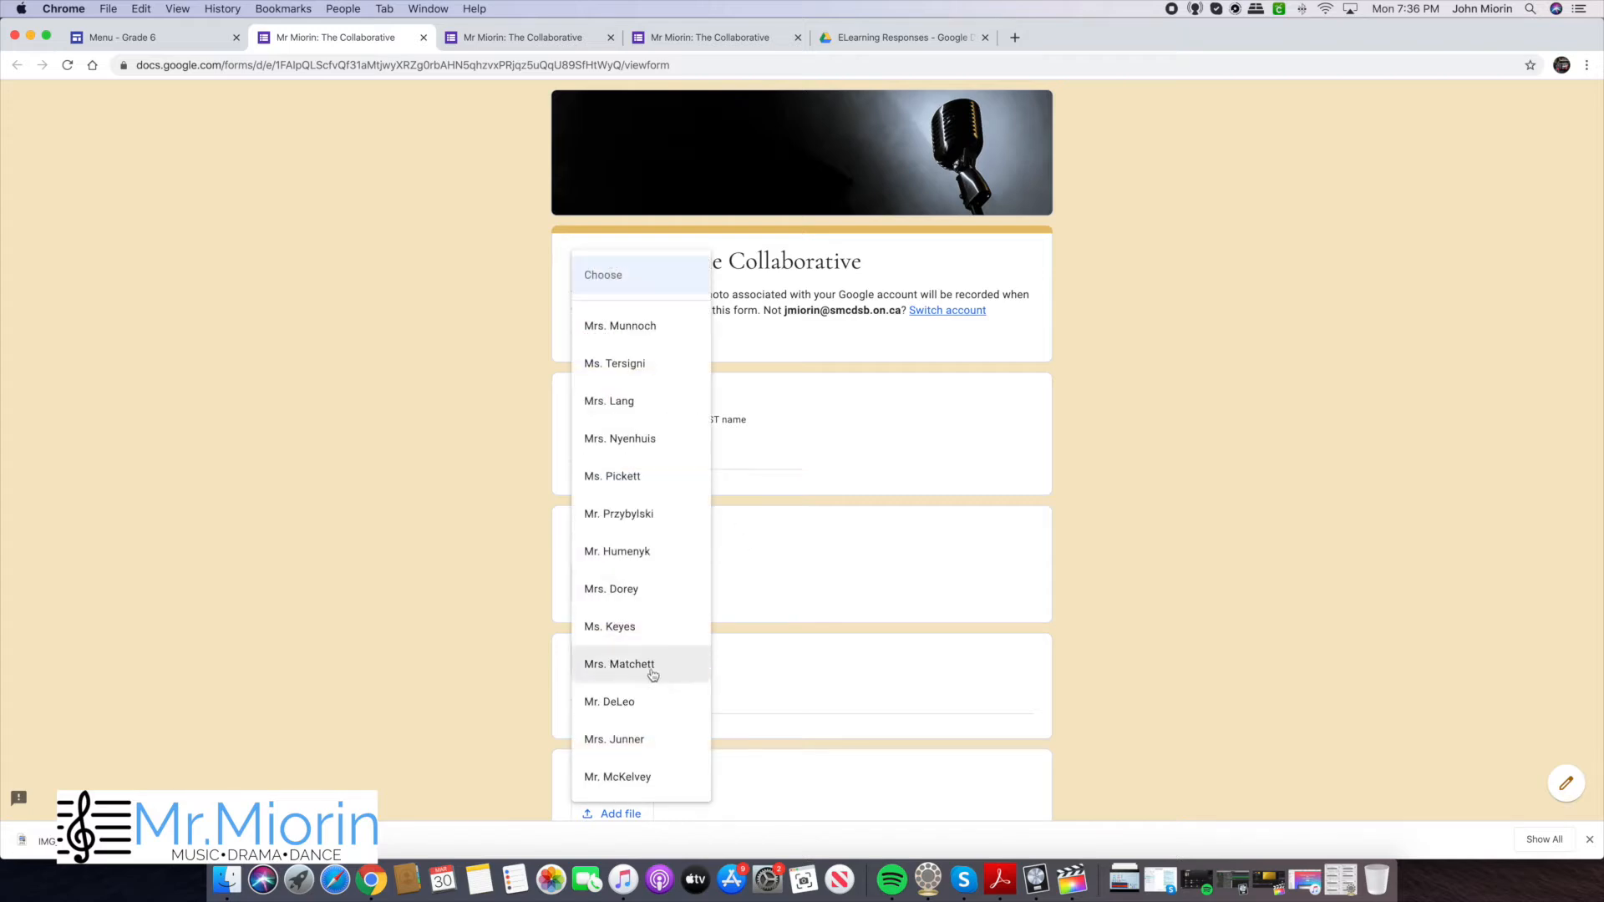
click(638, 703)
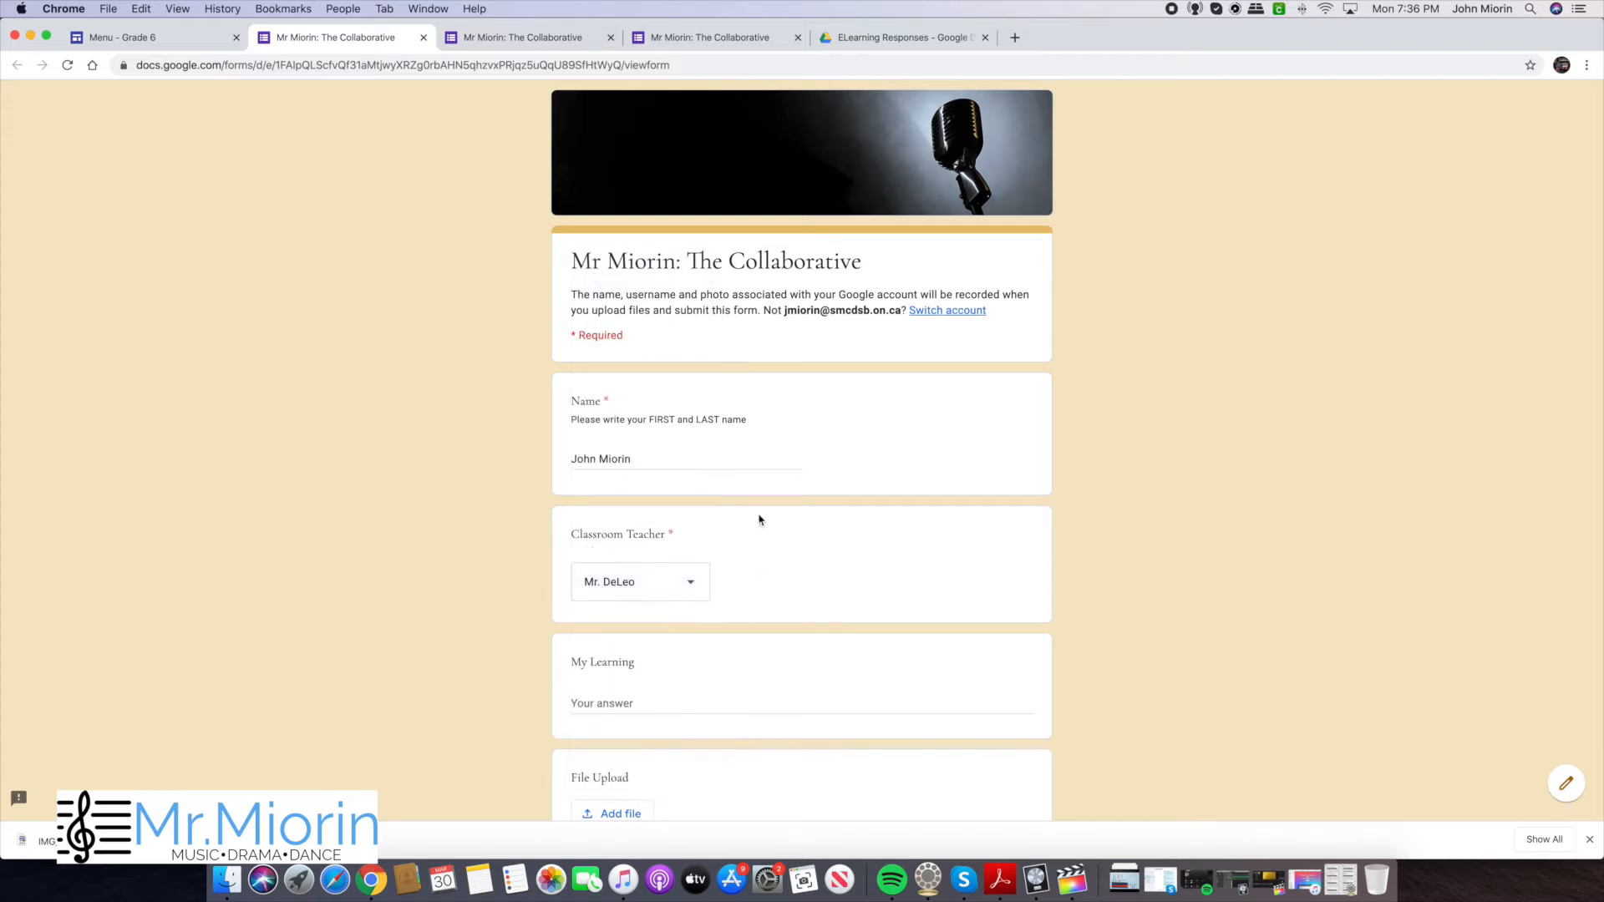
- Enter "1) The subject the student is talking about is music" as the first My Learning answer
scroll(785, 599, down, 3)
click(716, 544)
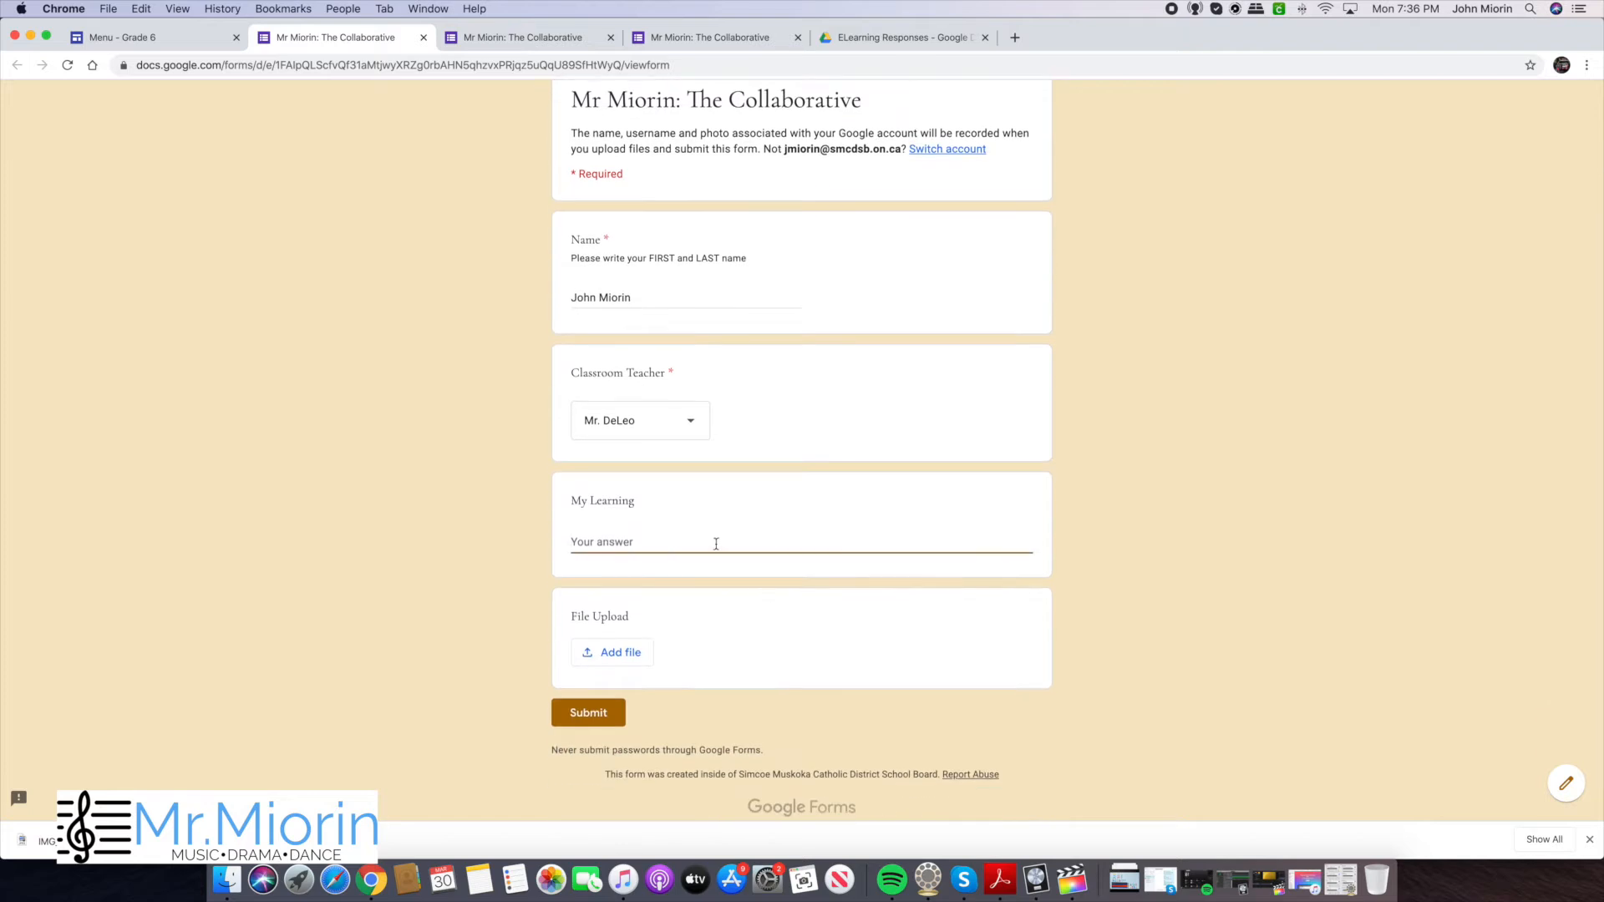
text(1)
text() The subject the student is talking about is music)
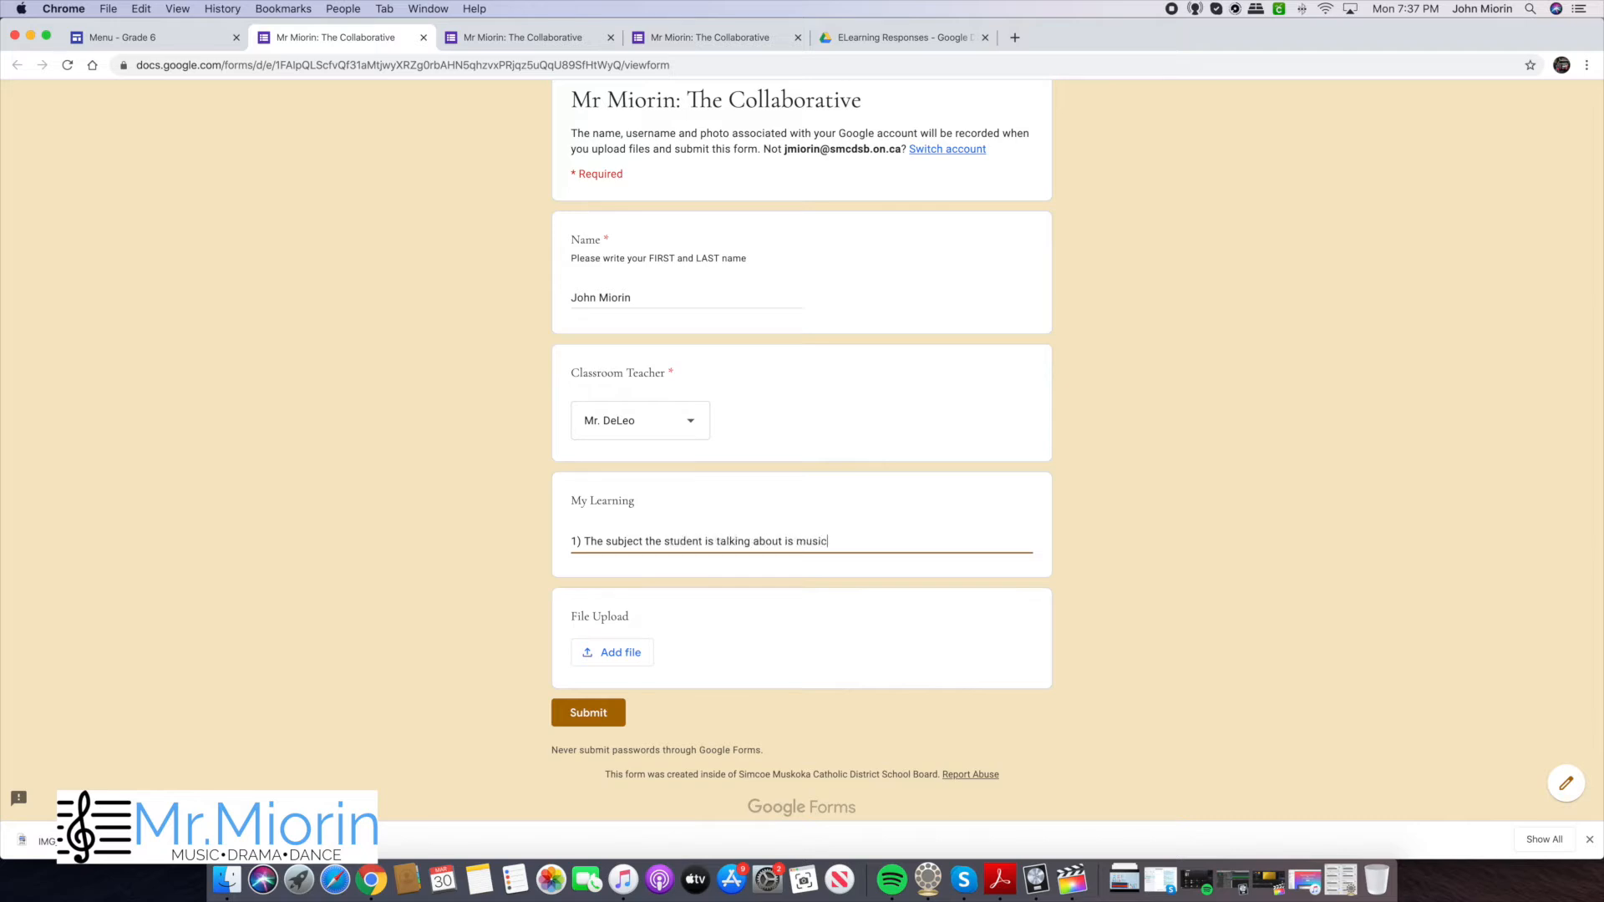
- Add a second line: "2) I play guitar, drums, bass, piano and xylophone. I would like to learn how to play the saxophone."
key(Return)
text(2) I play guitar, dr)
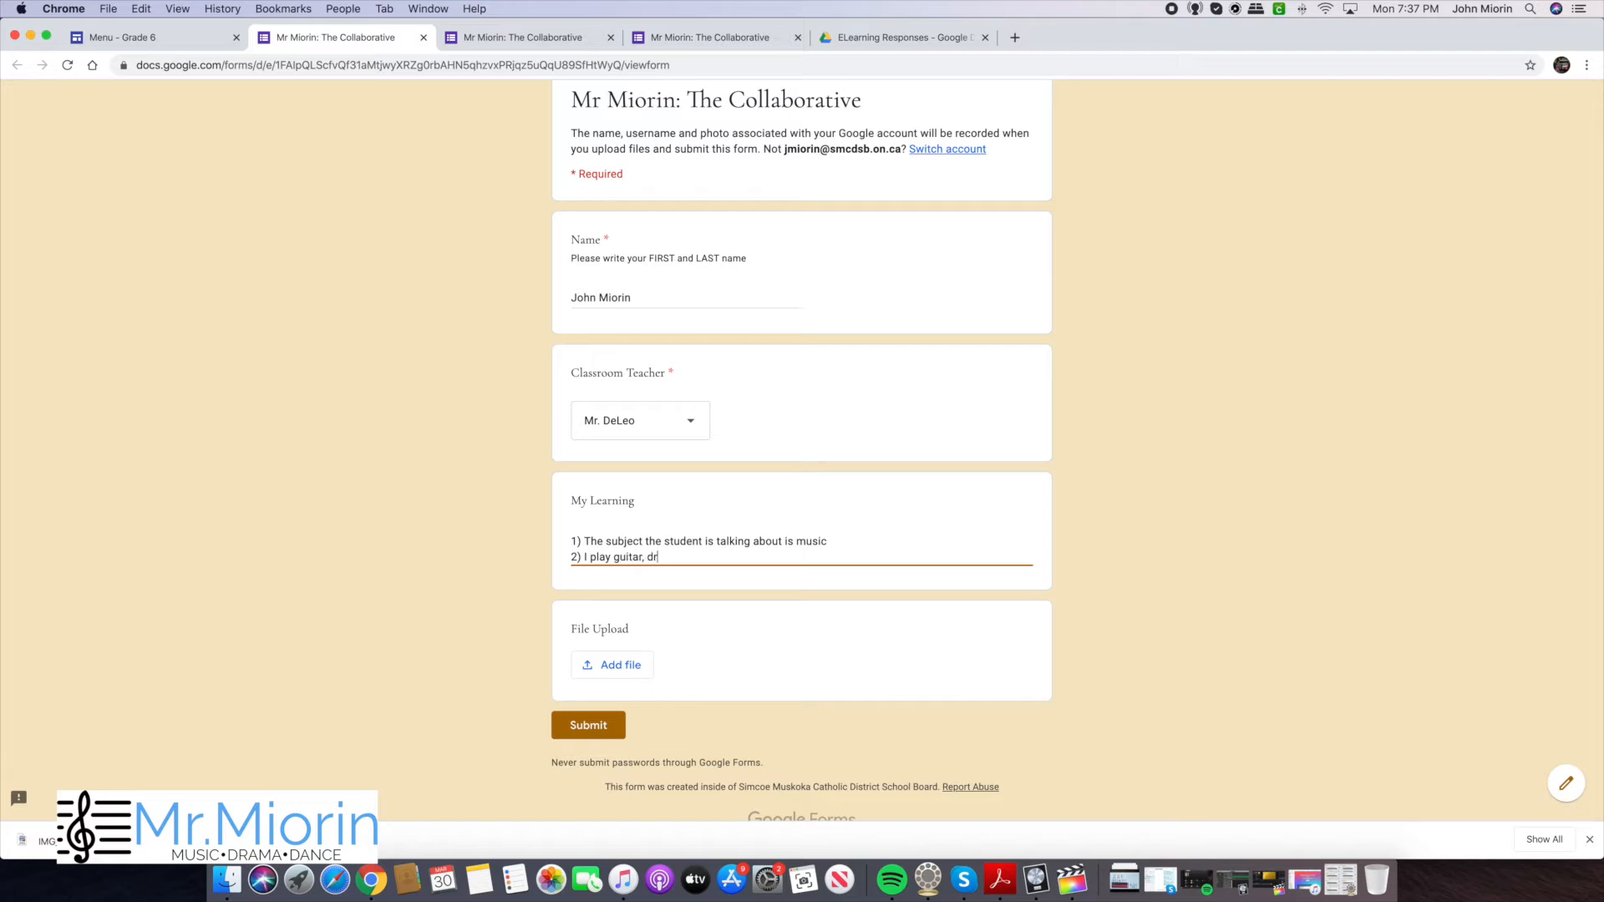
text(ums, bass, piano and xylophone. I would like to learn how to play the)
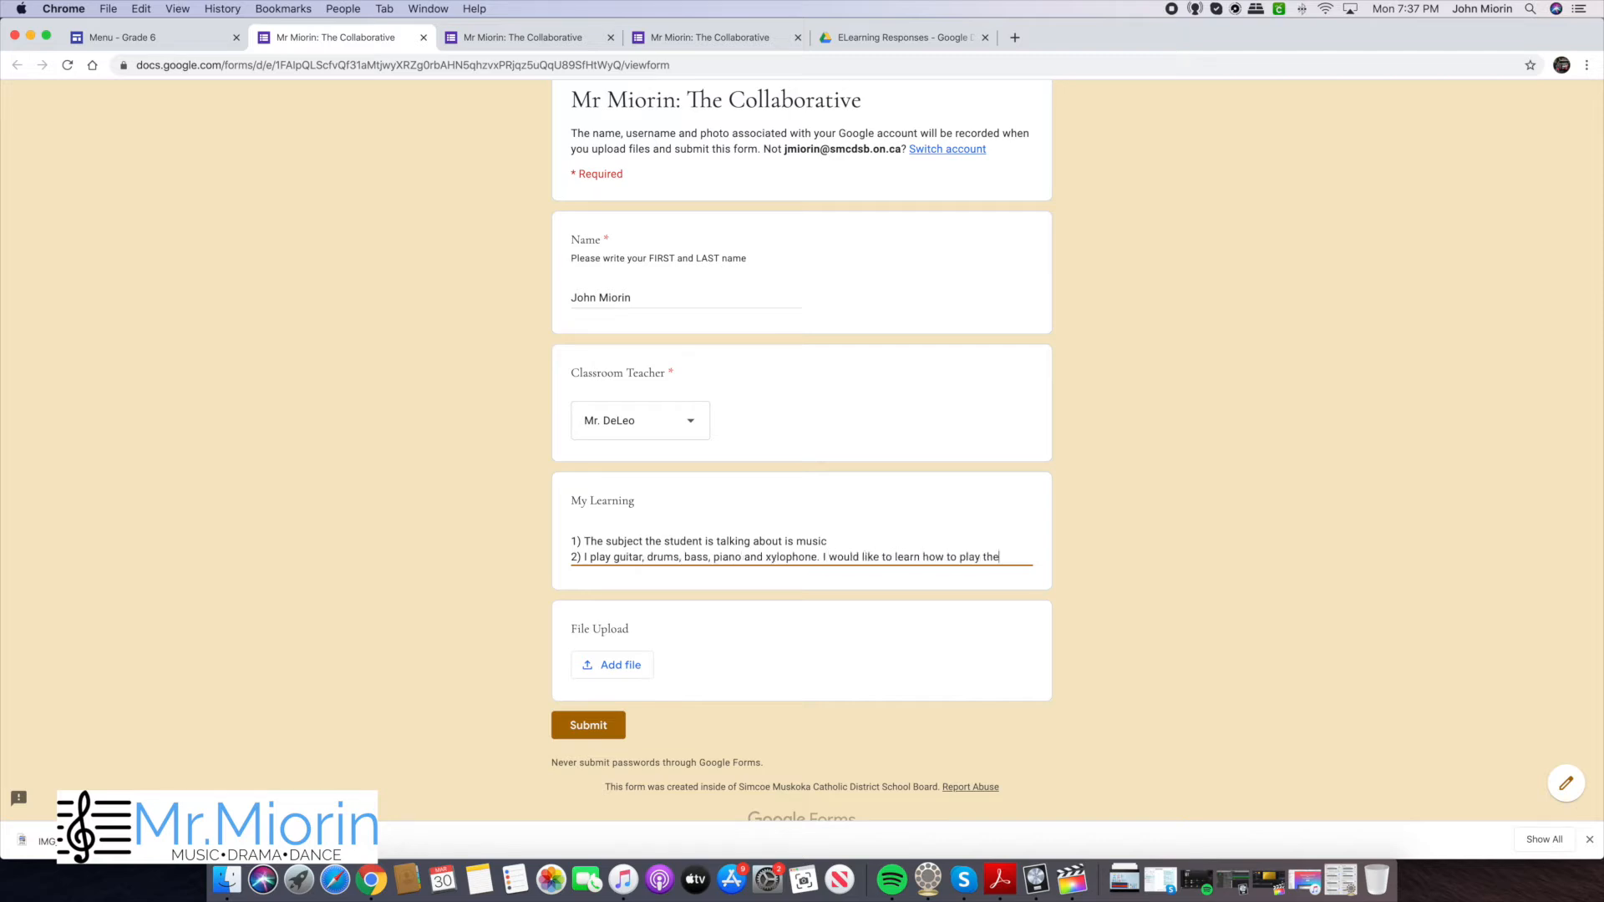
text( saxophone.)
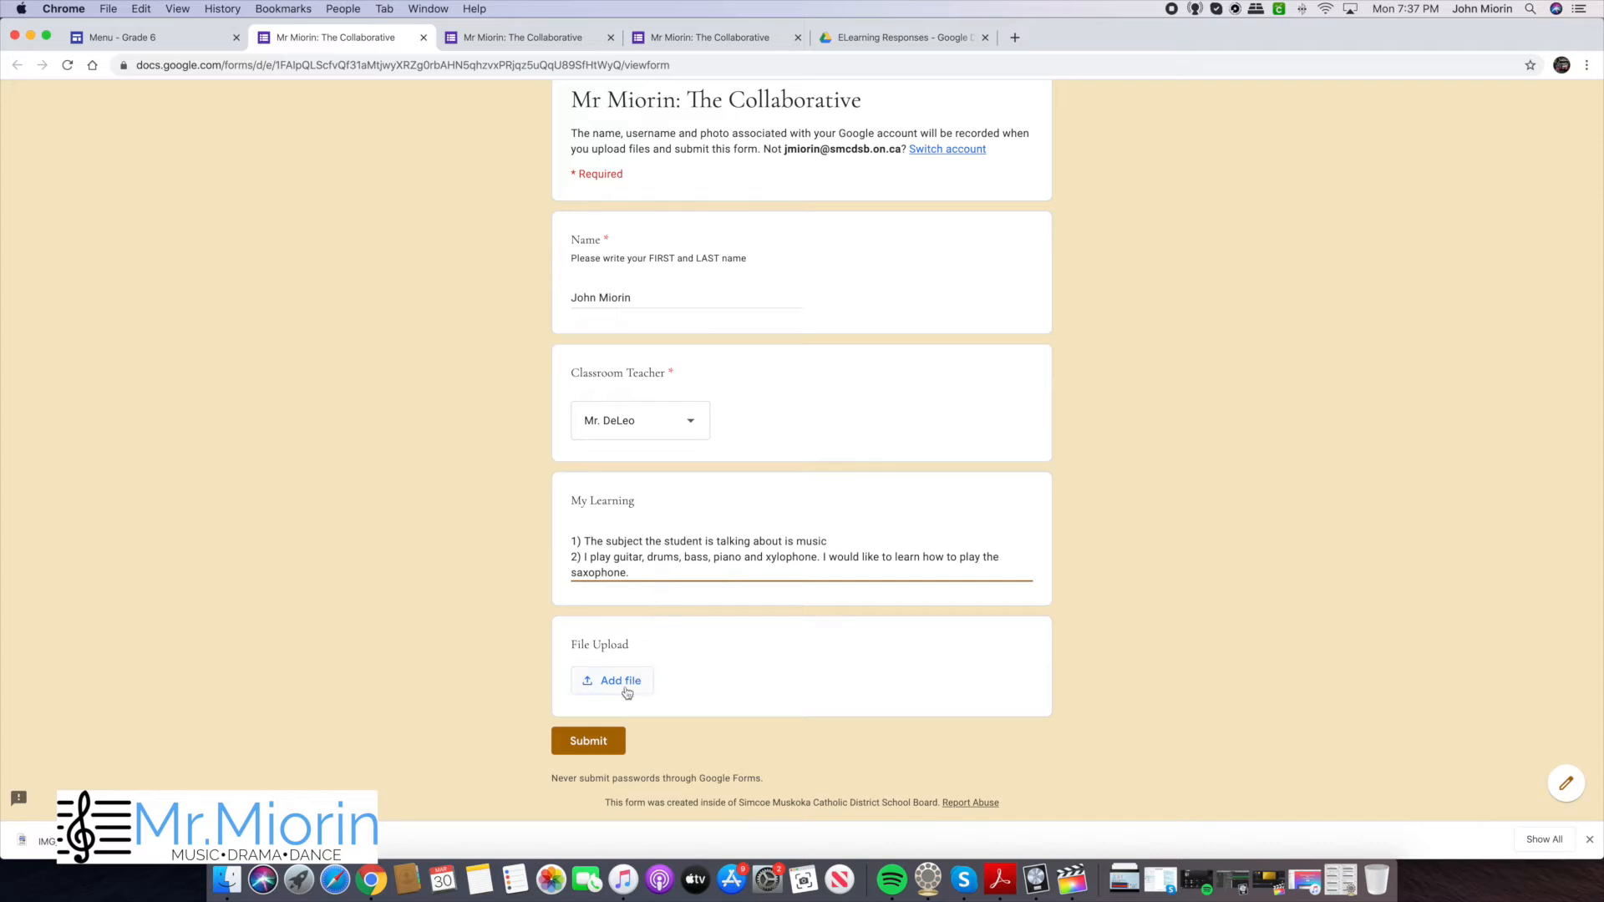
- Upload 01MyMusicAssignment.JPG from the Desktop folder to the form and submit the response
scroll(607, 746, down, 1)
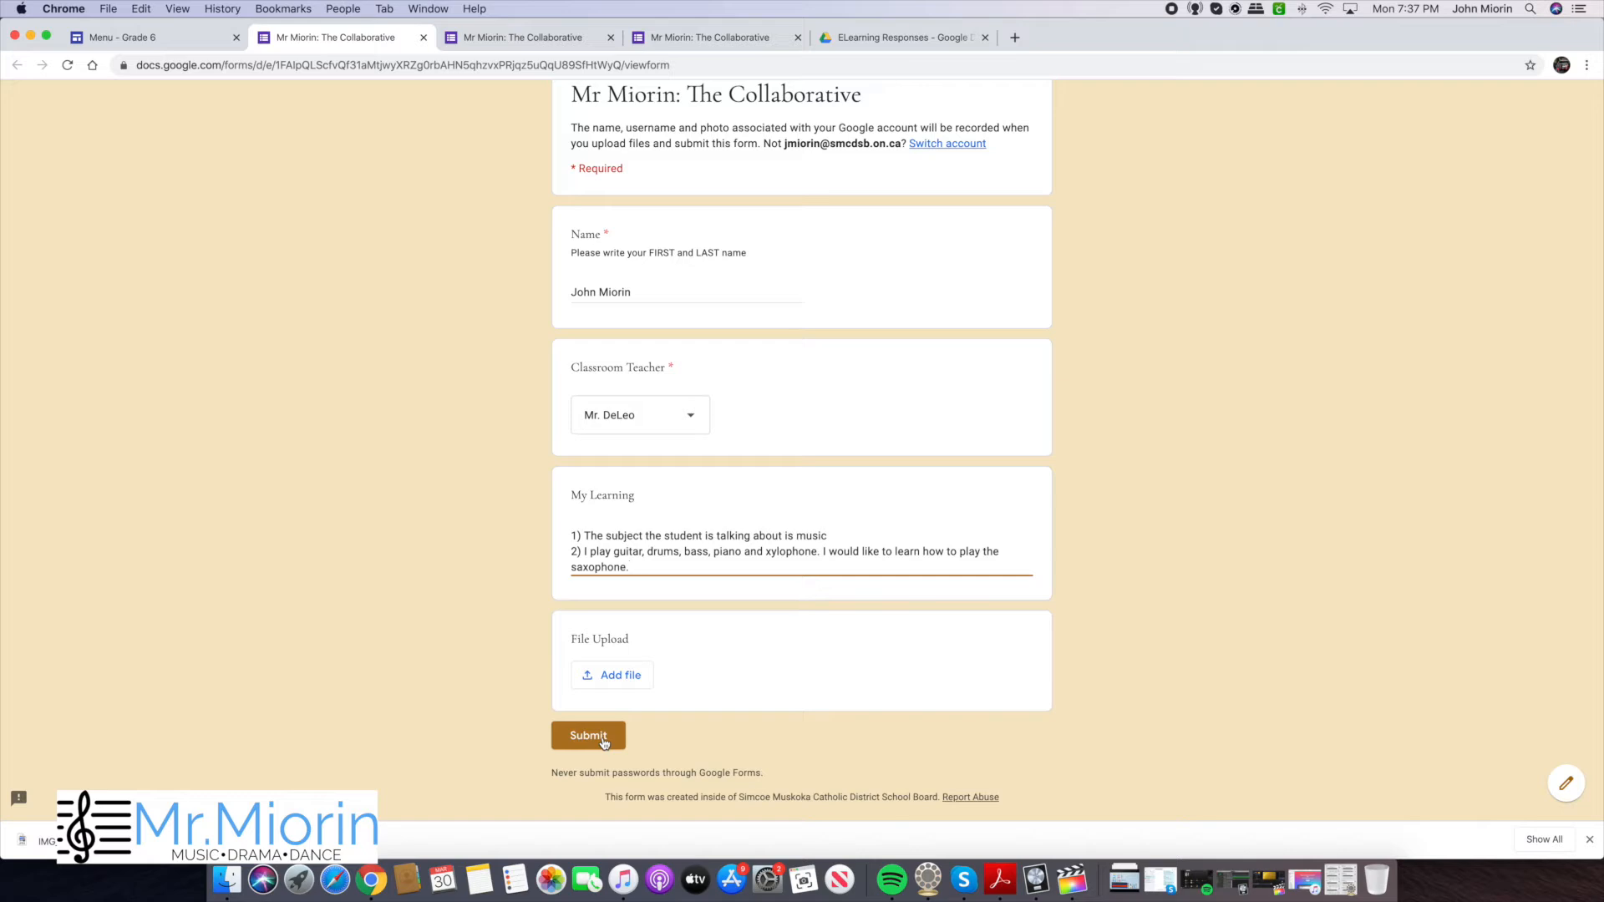
click(625, 675)
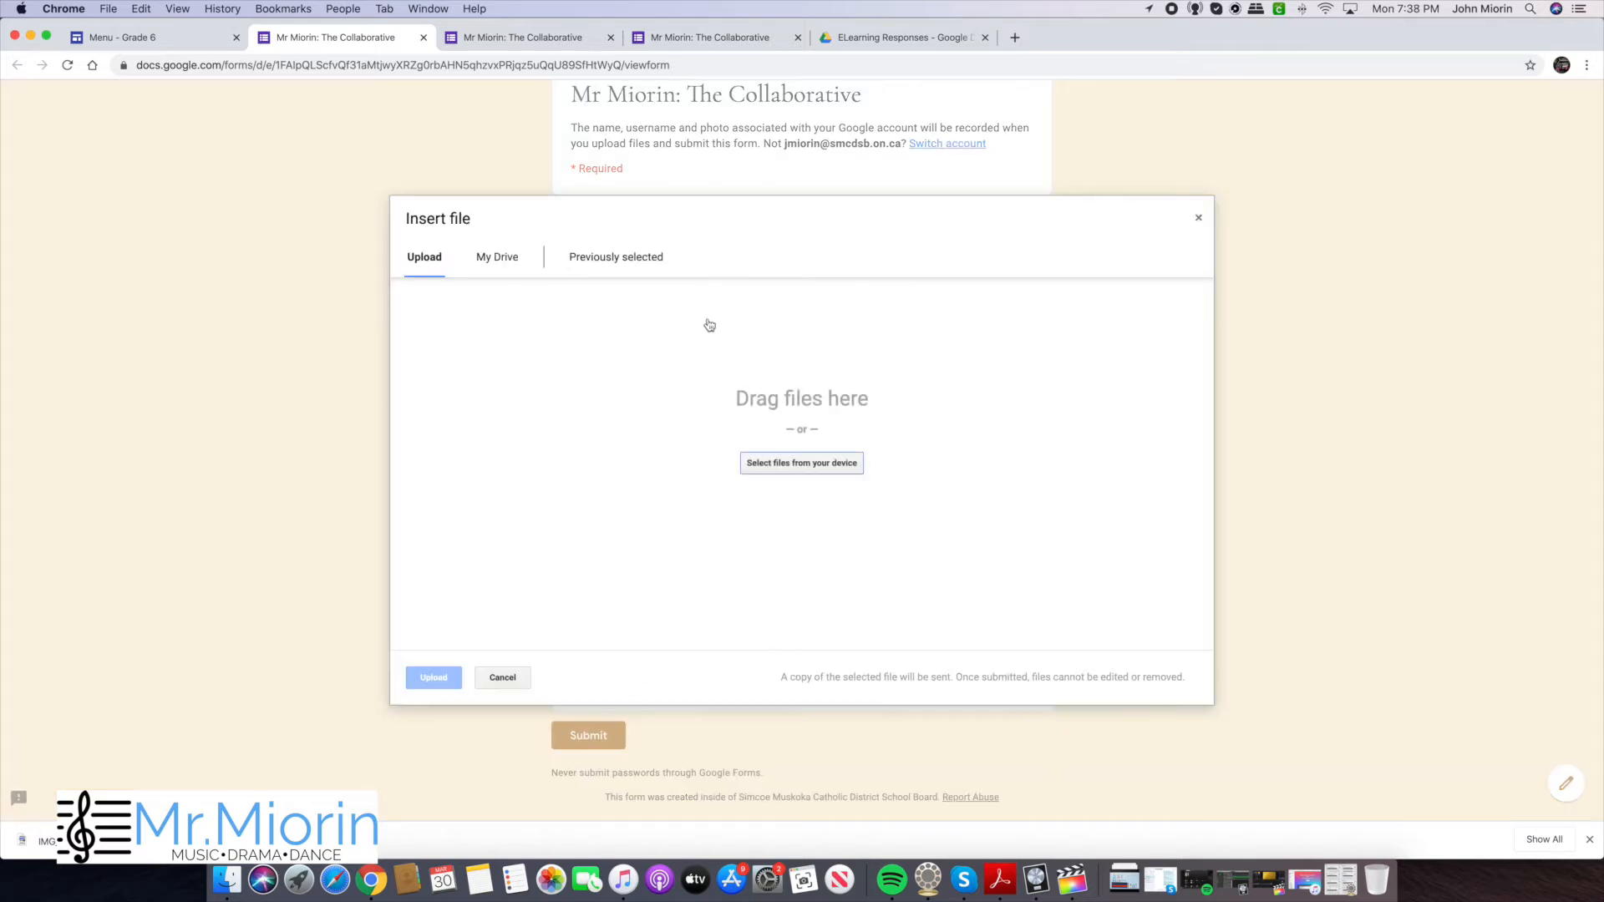
click(756, 474)
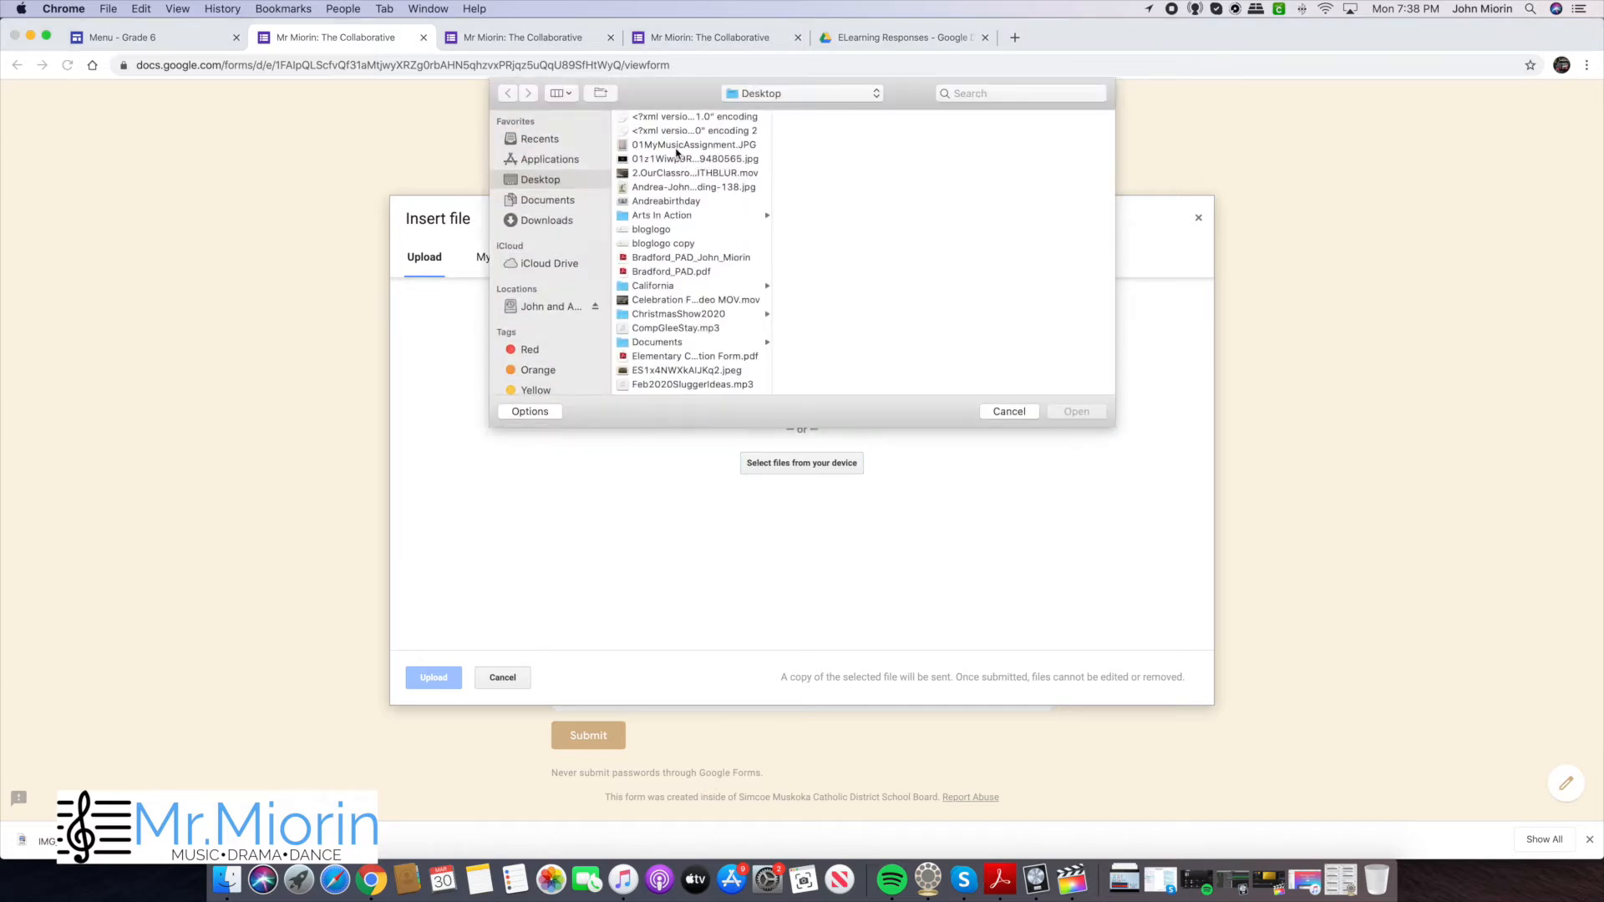
click(678, 147)
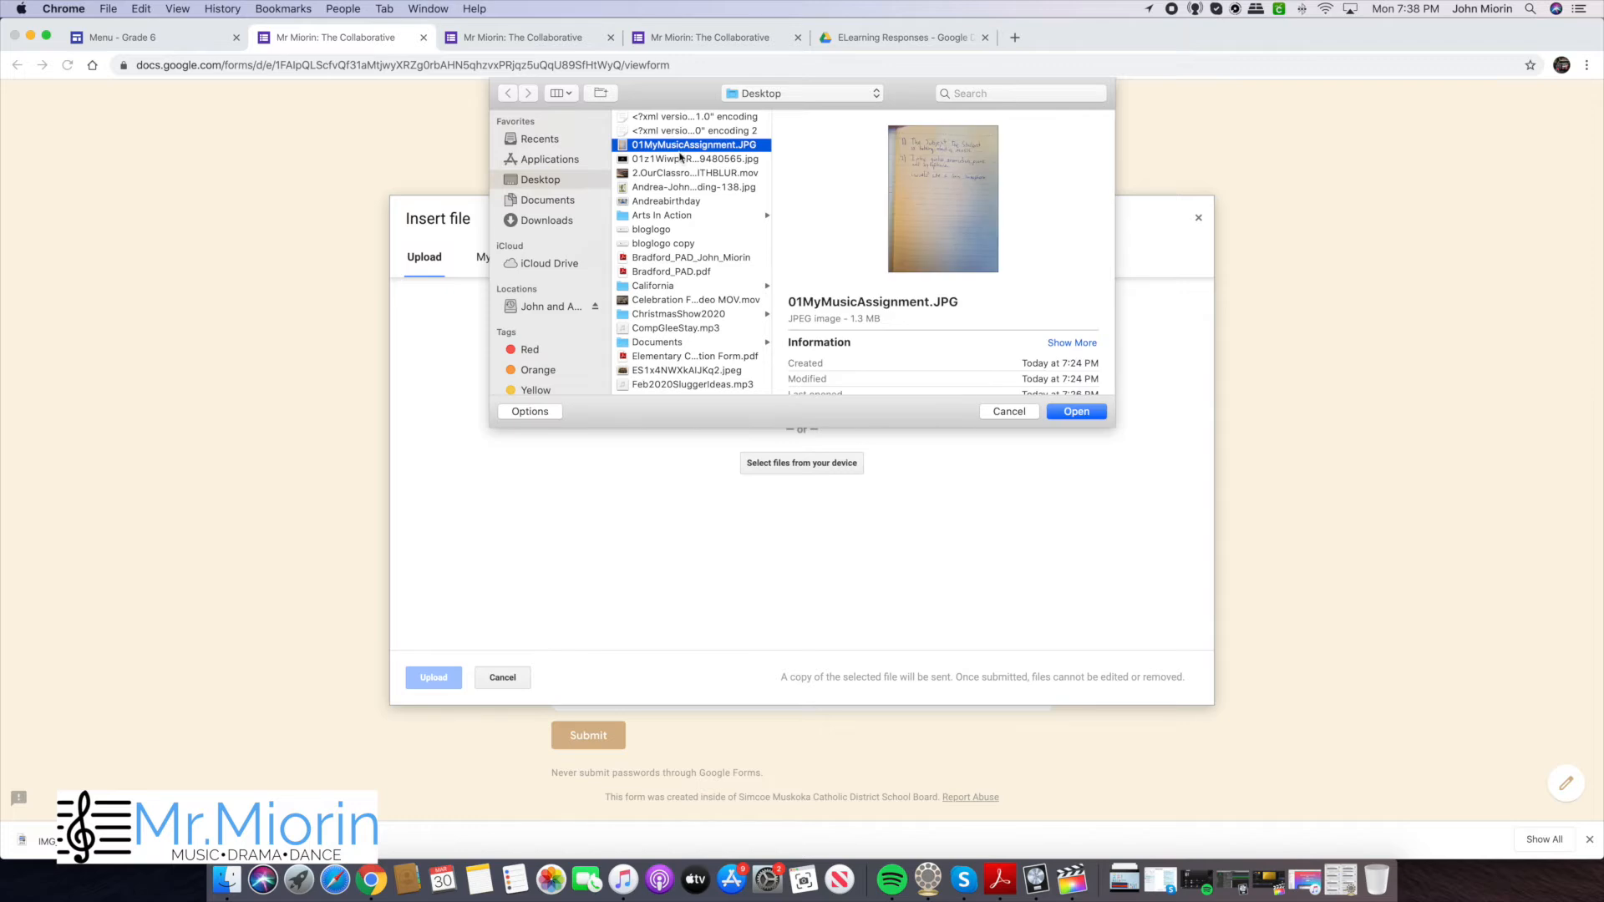
click(1077, 412)
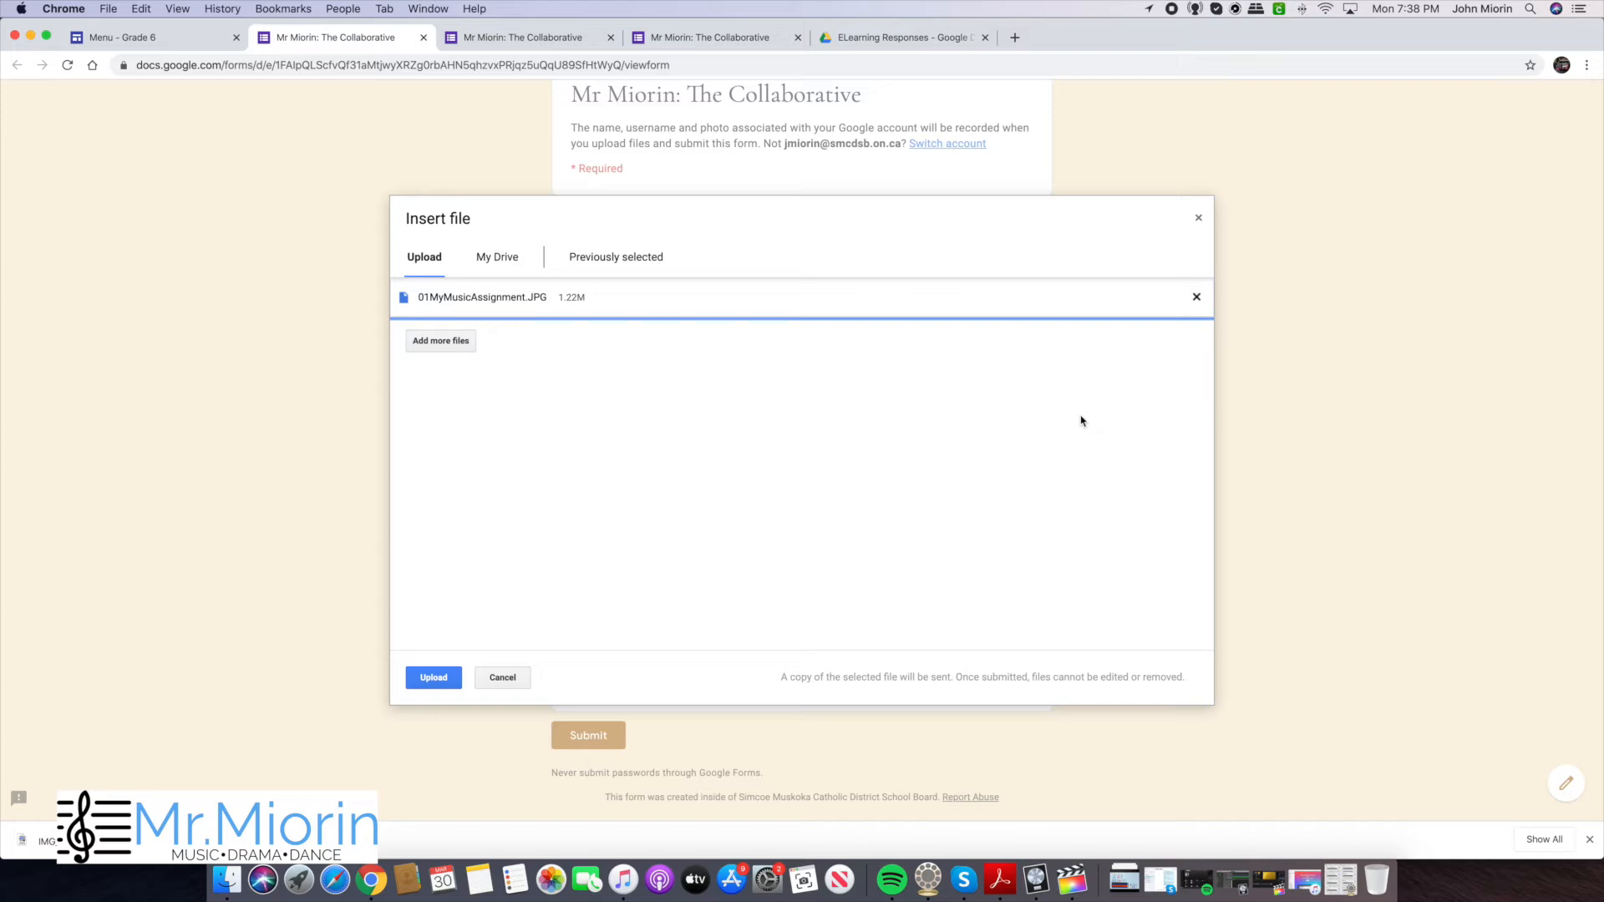
click(423, 682)
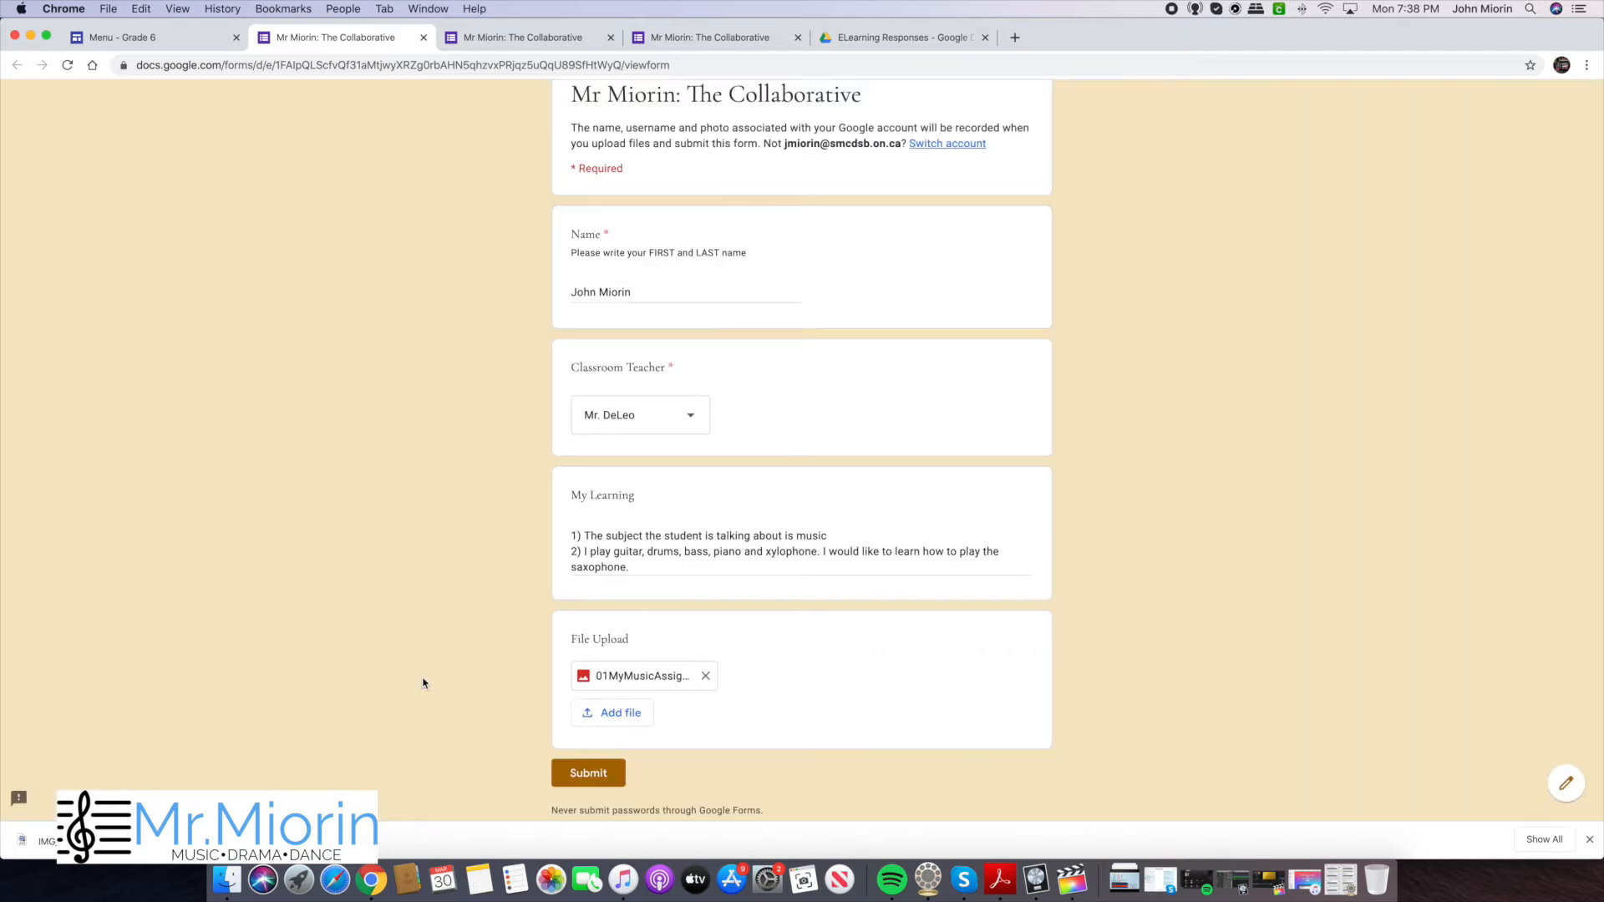
click(588, 774)
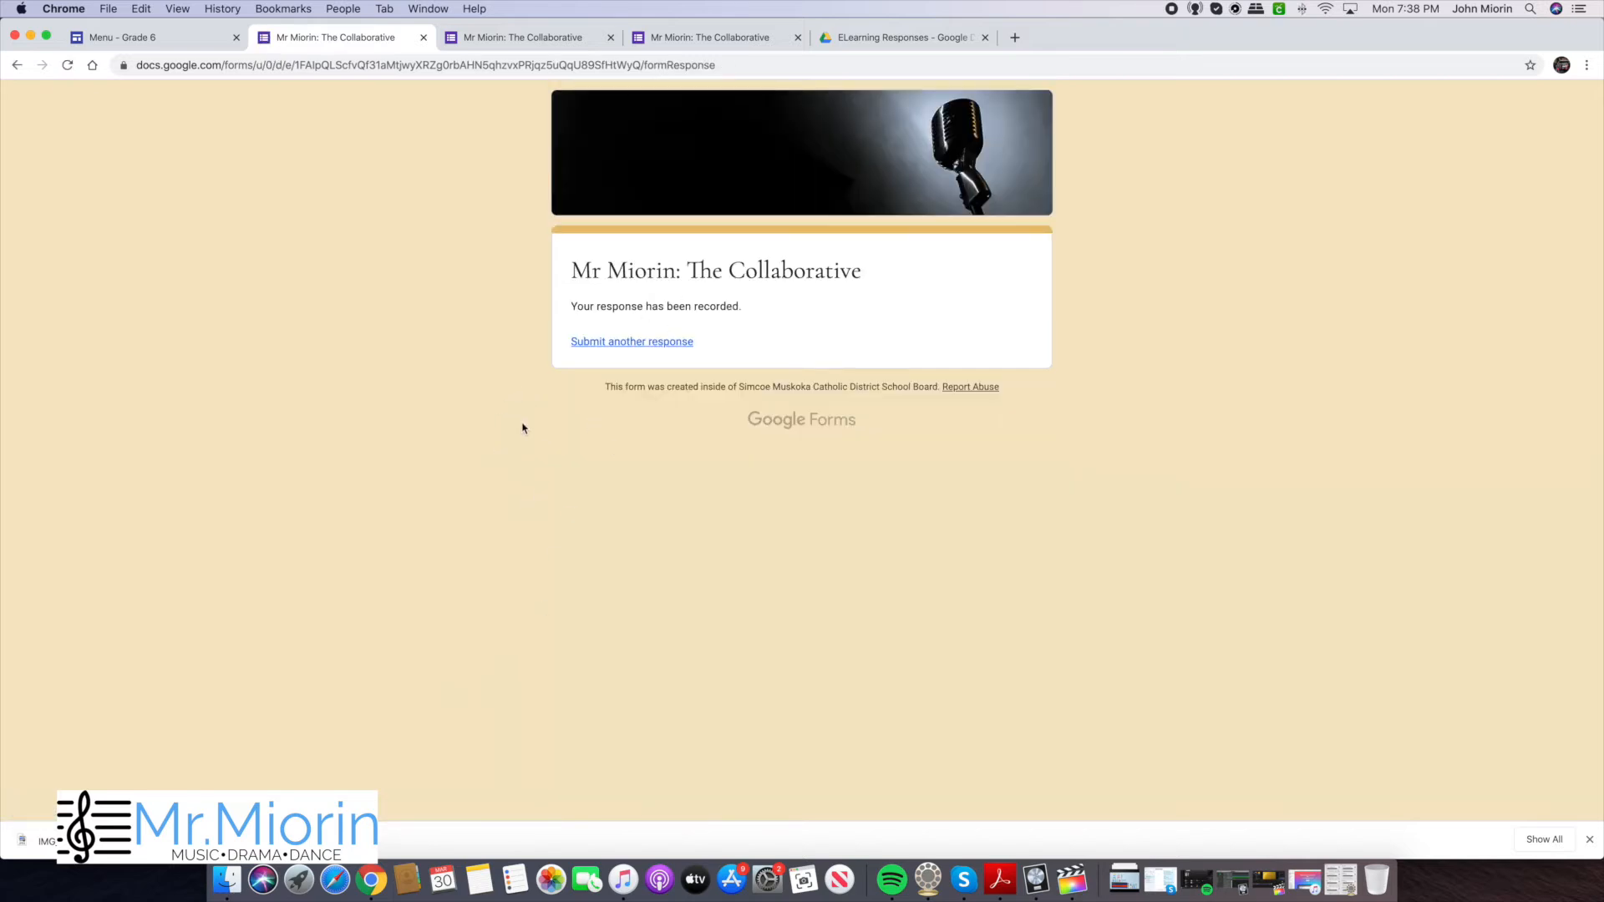
- Switch to the ELearning Responses folder in Google Drive and open the document generated from the student's submission
click(900, 41)
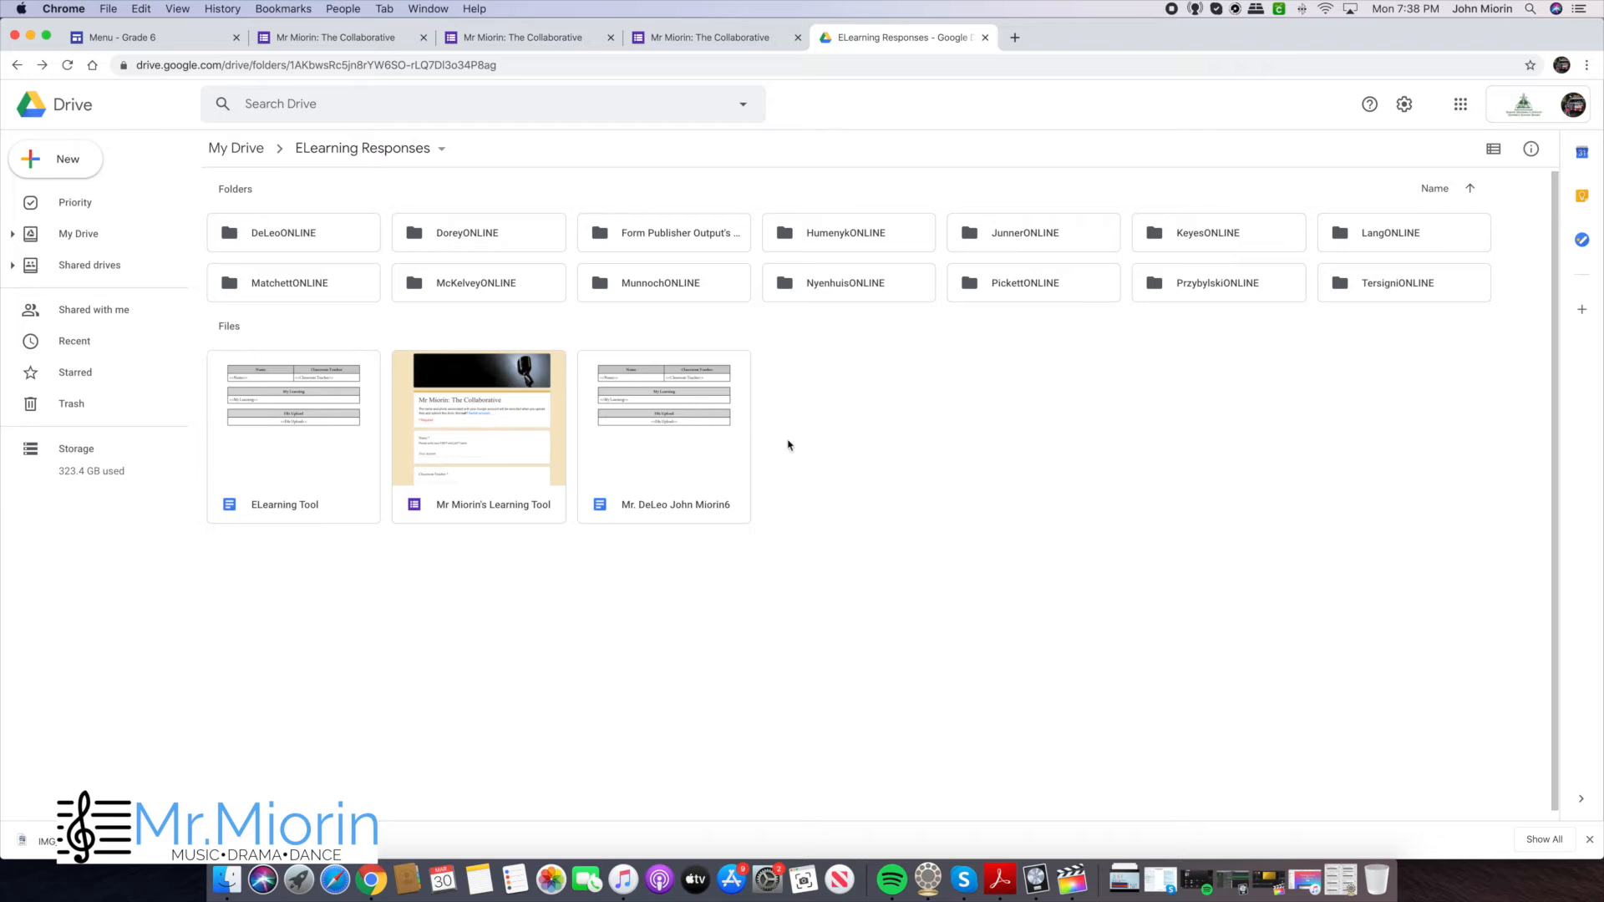
click(682, 450)
double_click(682, 449)
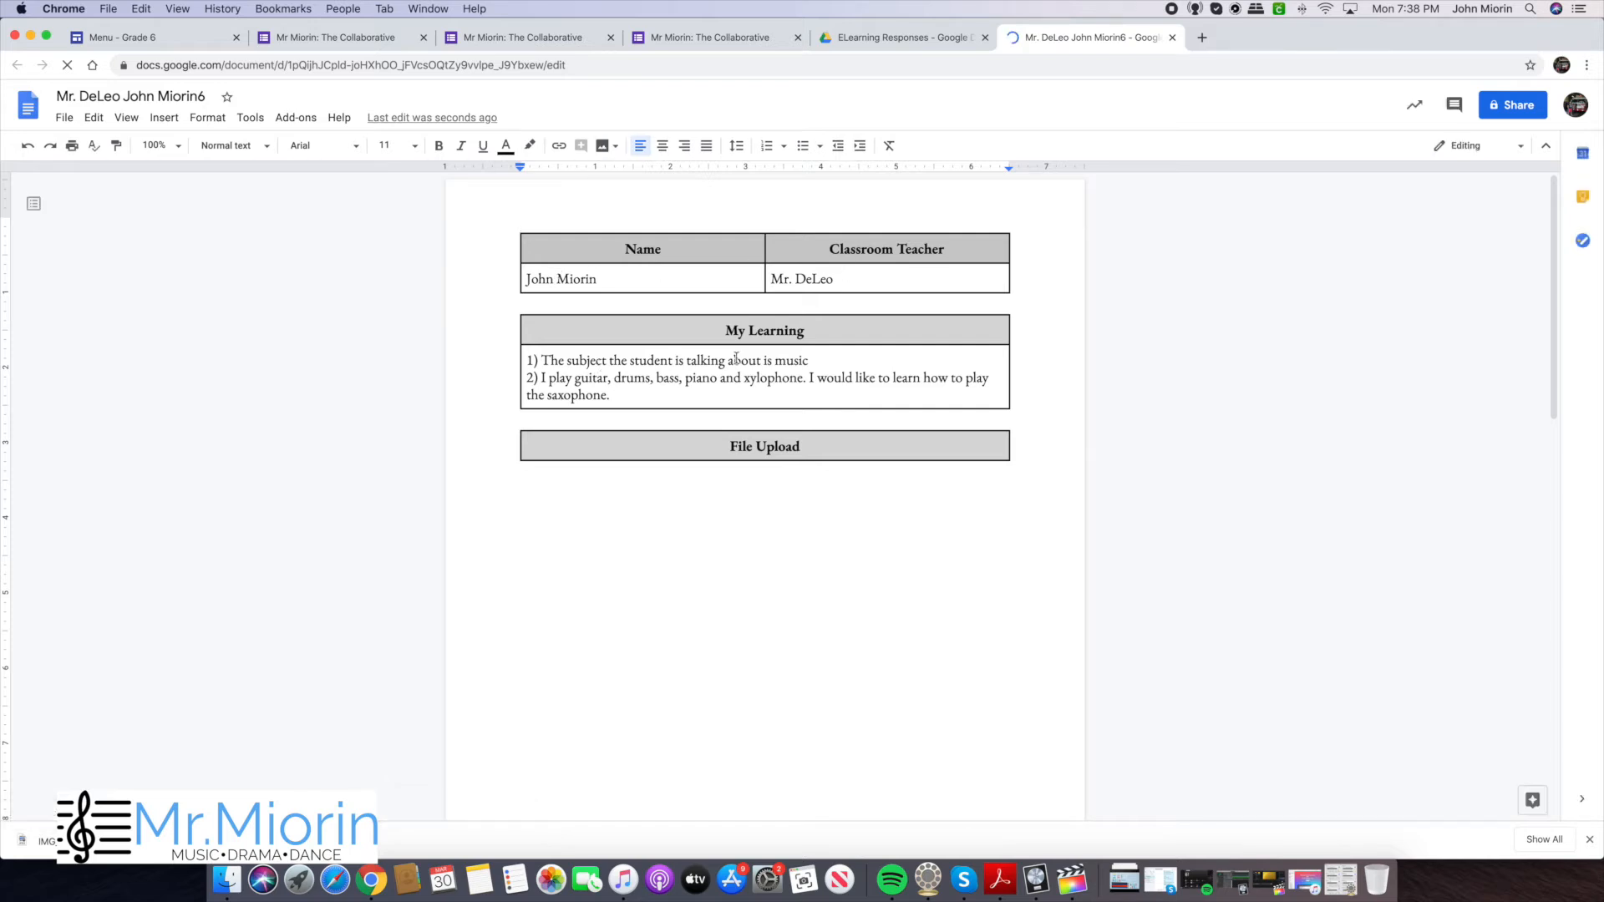
- Shrink the handwritten assignment photo under File Upload so it fits on the first page, and review the document
scroll(728, 429, down, 10)
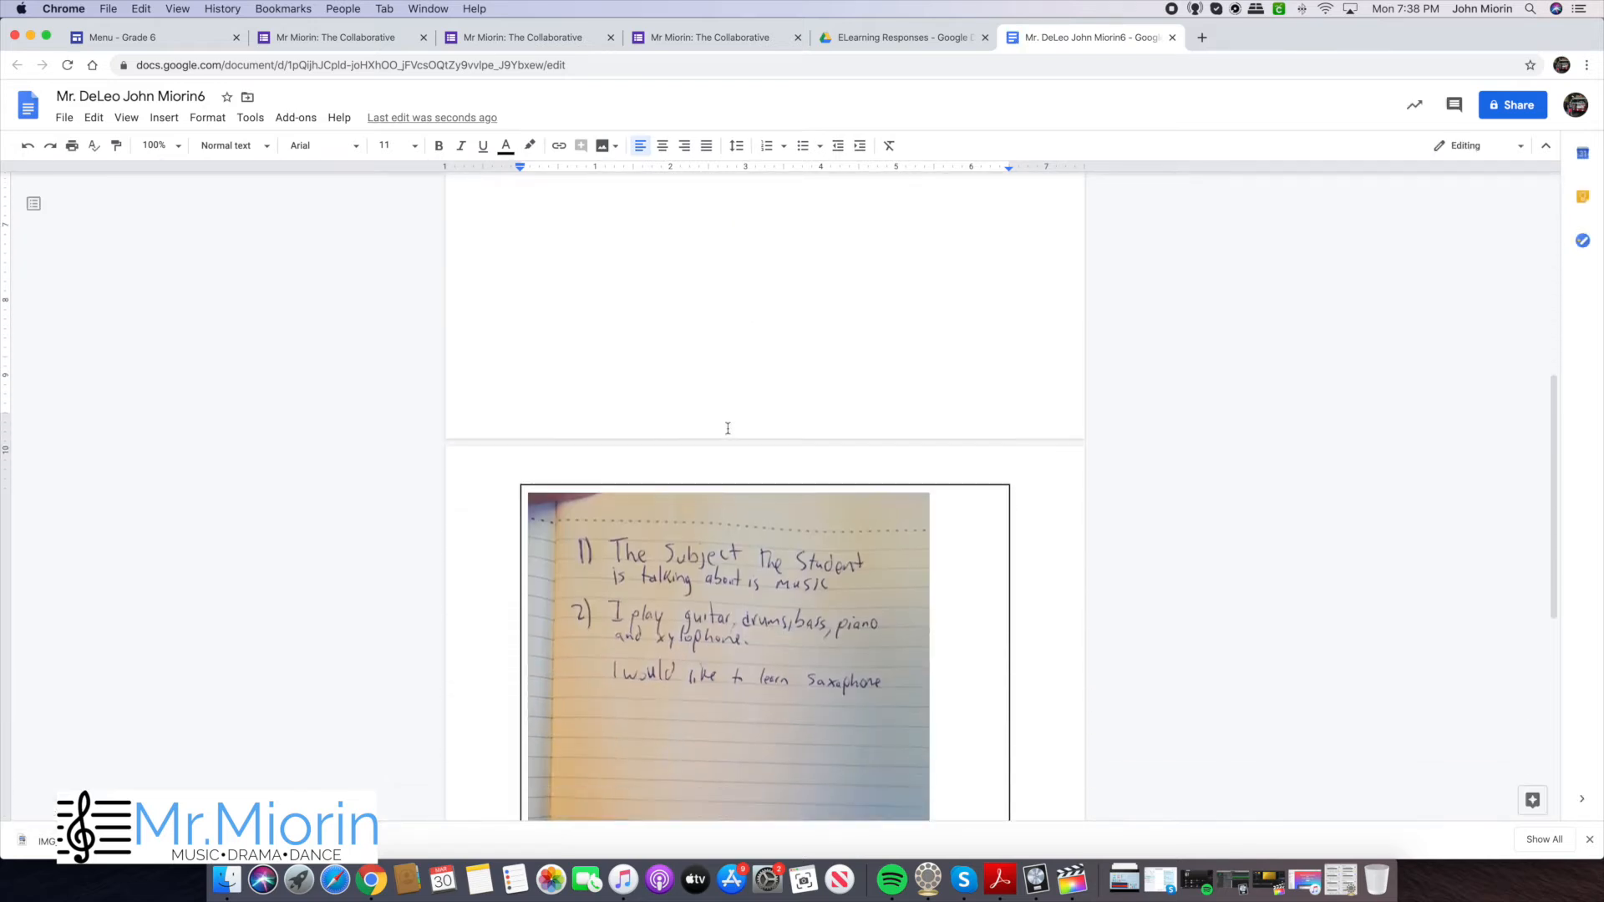
scroll(728, 429, down, 5)
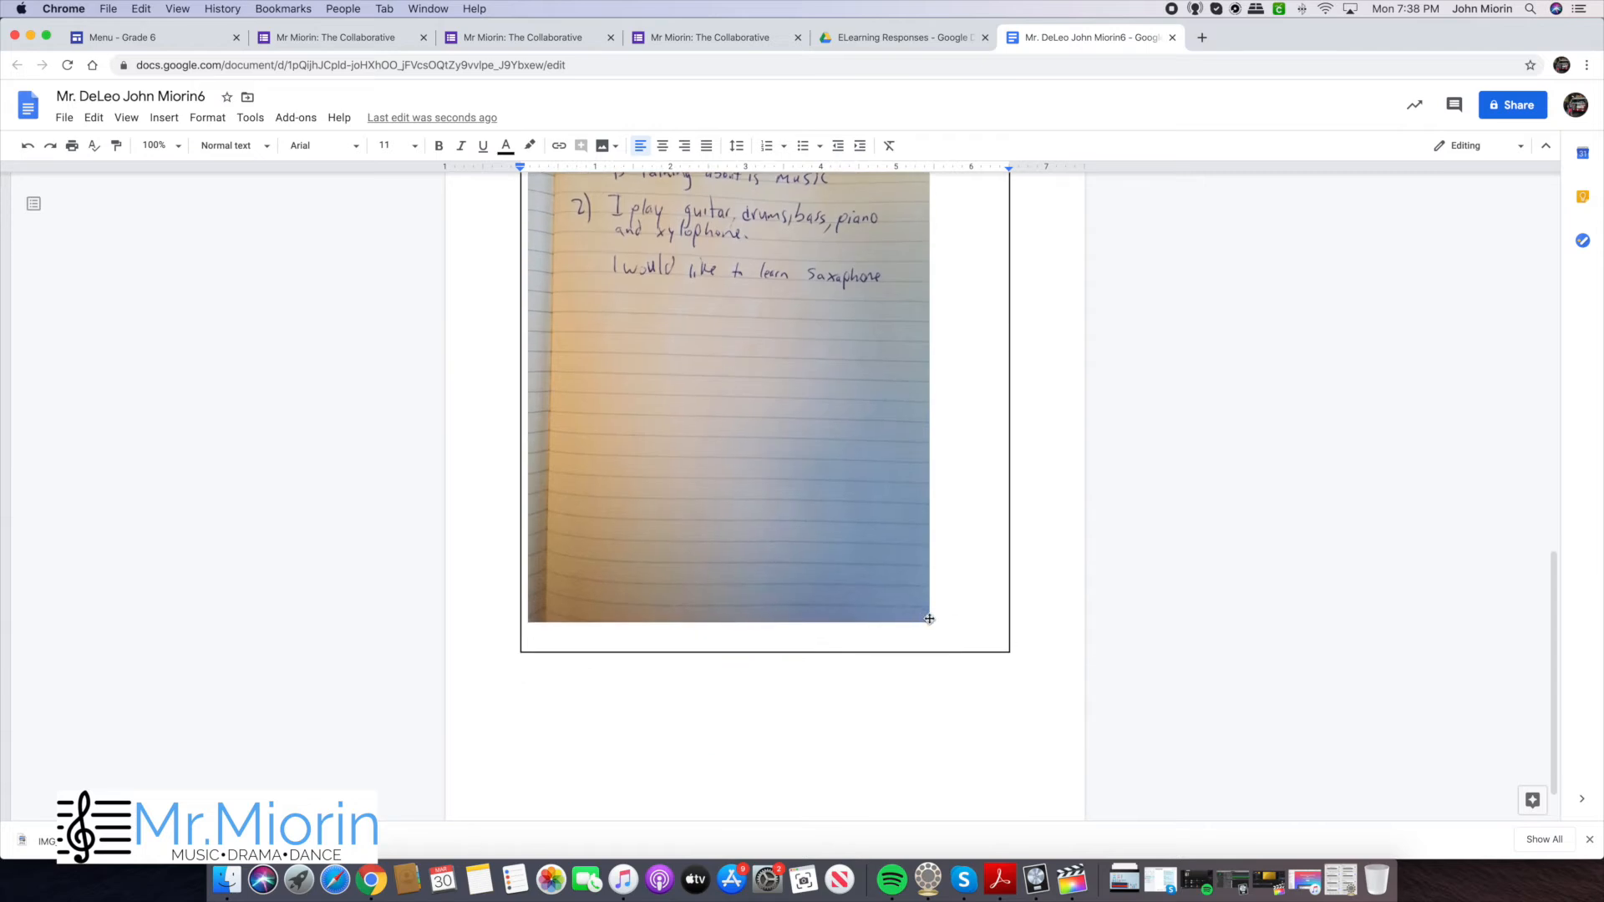
click(929, 619)
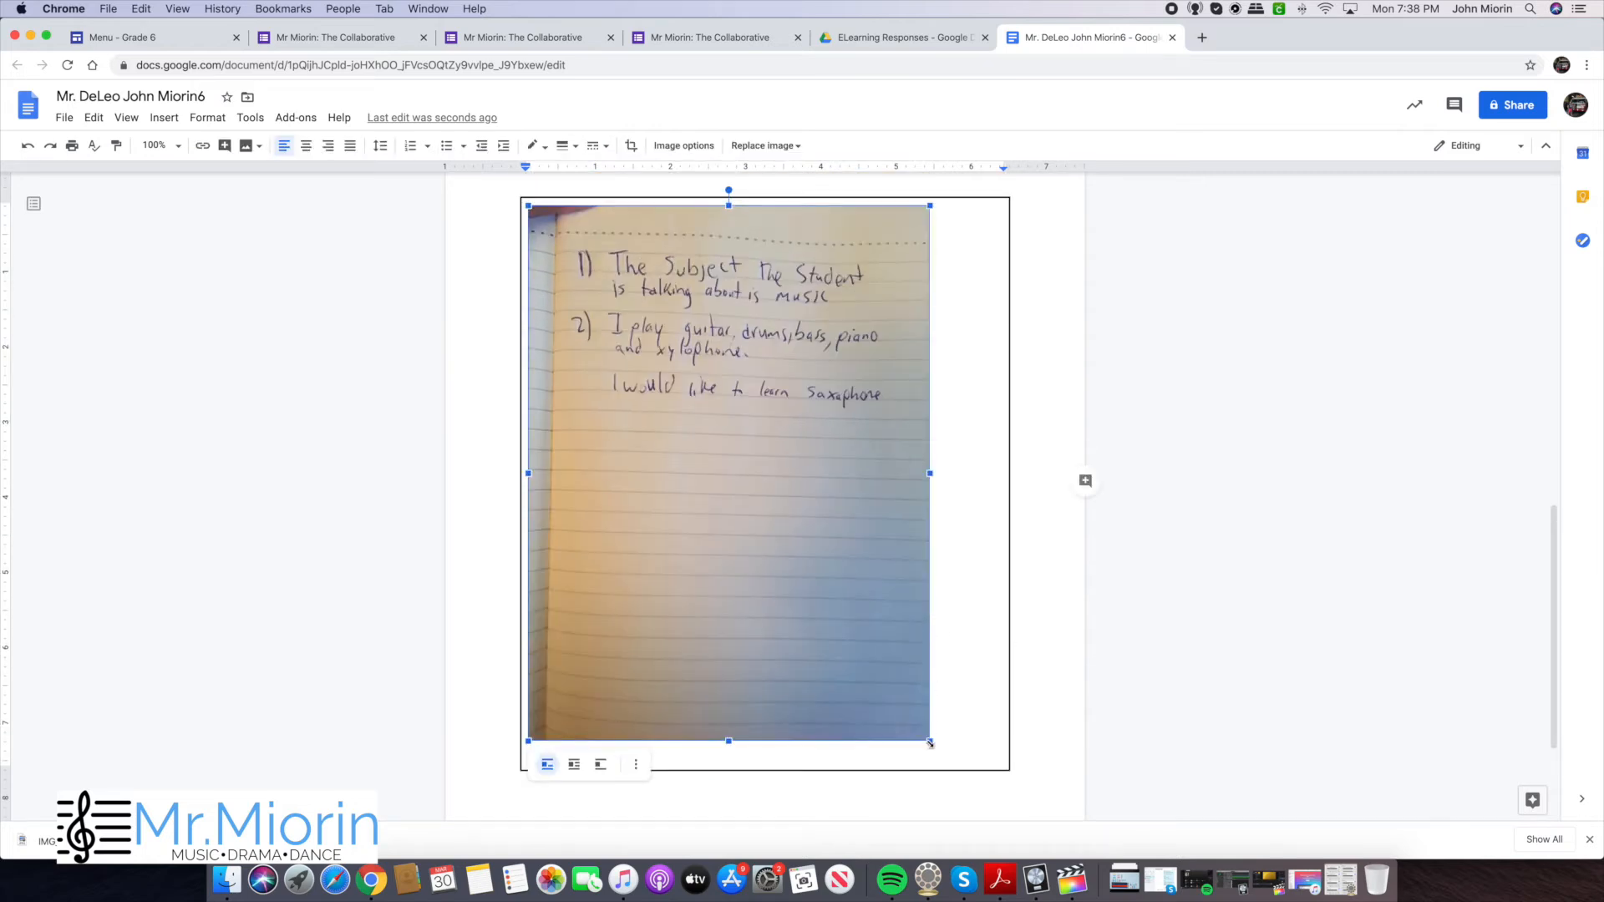
drag(930, 741, 756, 560)
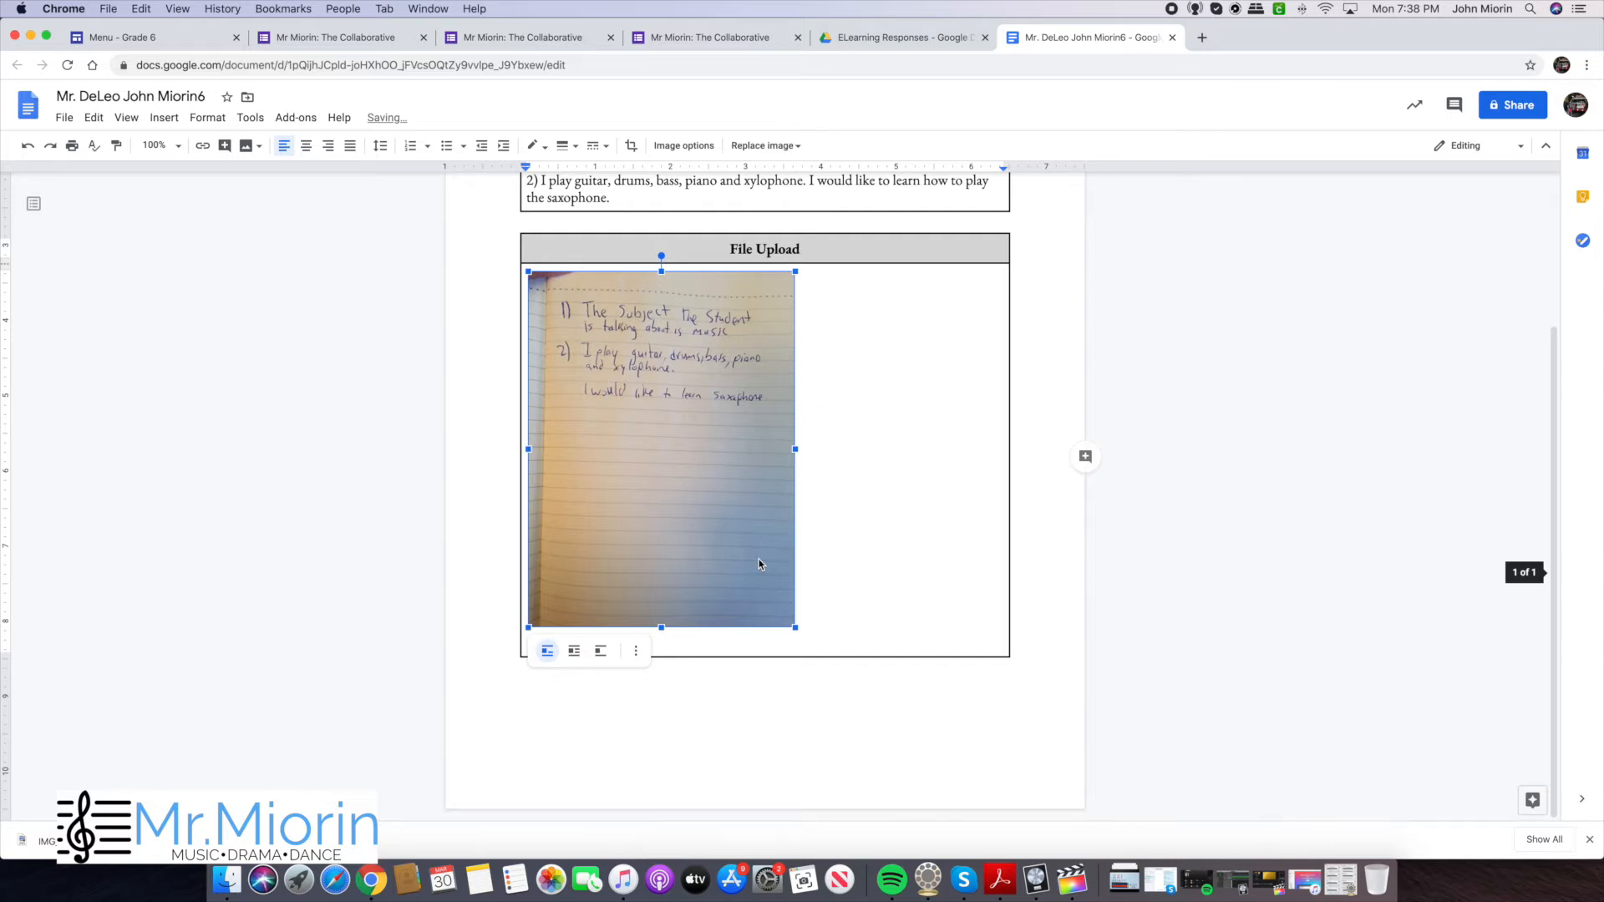
scroll(784, 472, up, 3)
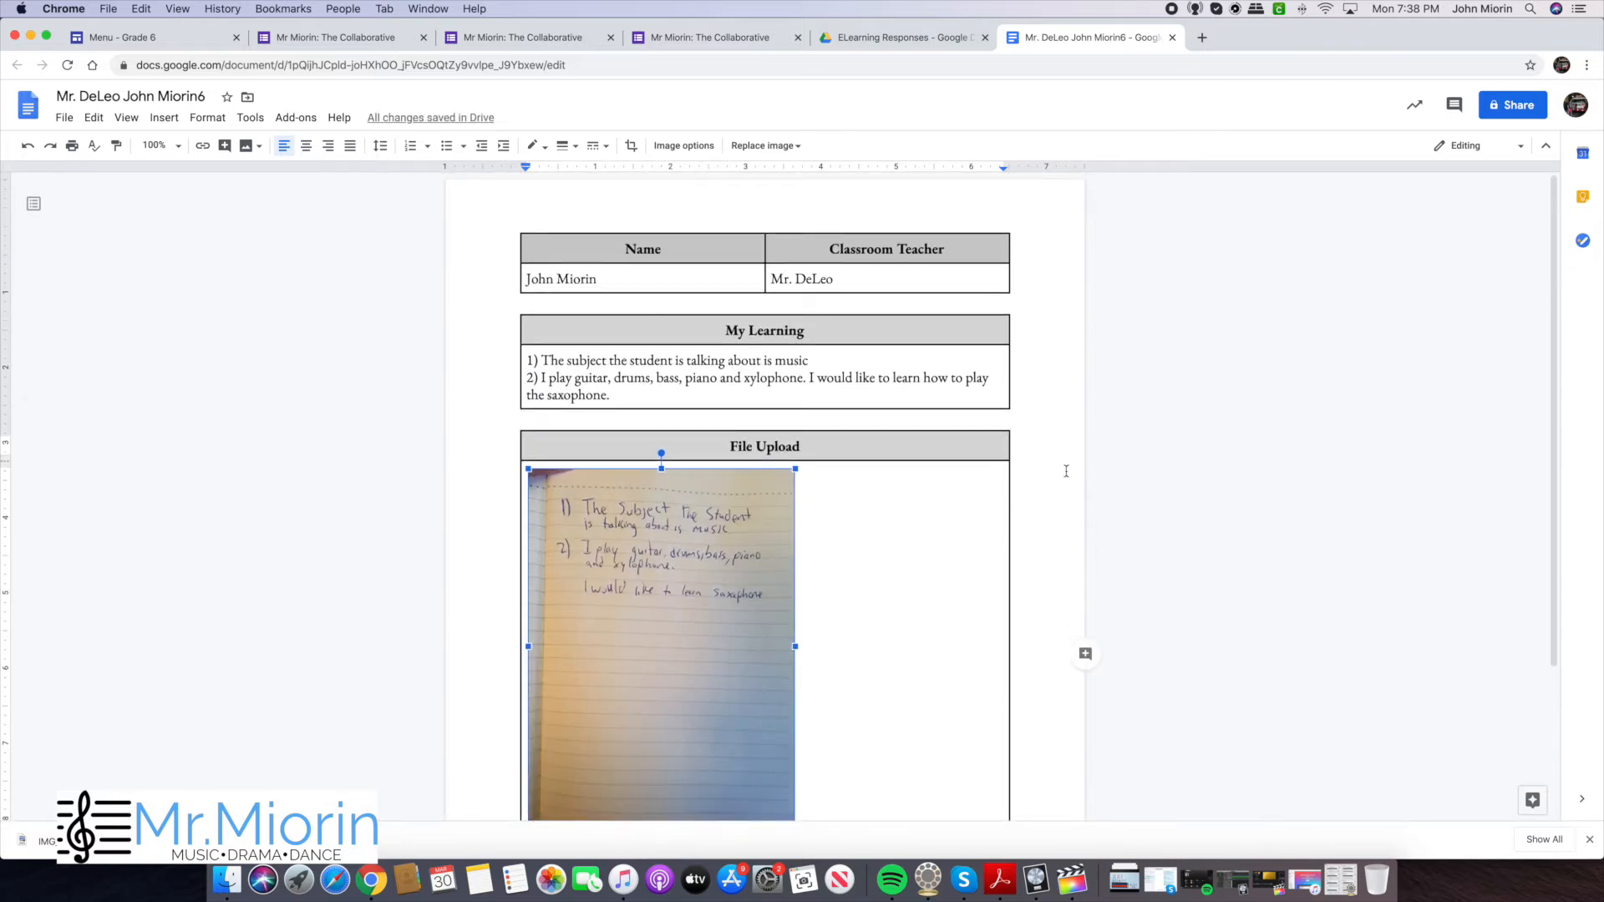
scroll(1066, 471, down, 1)
scroll(1011, 483, down, 1)
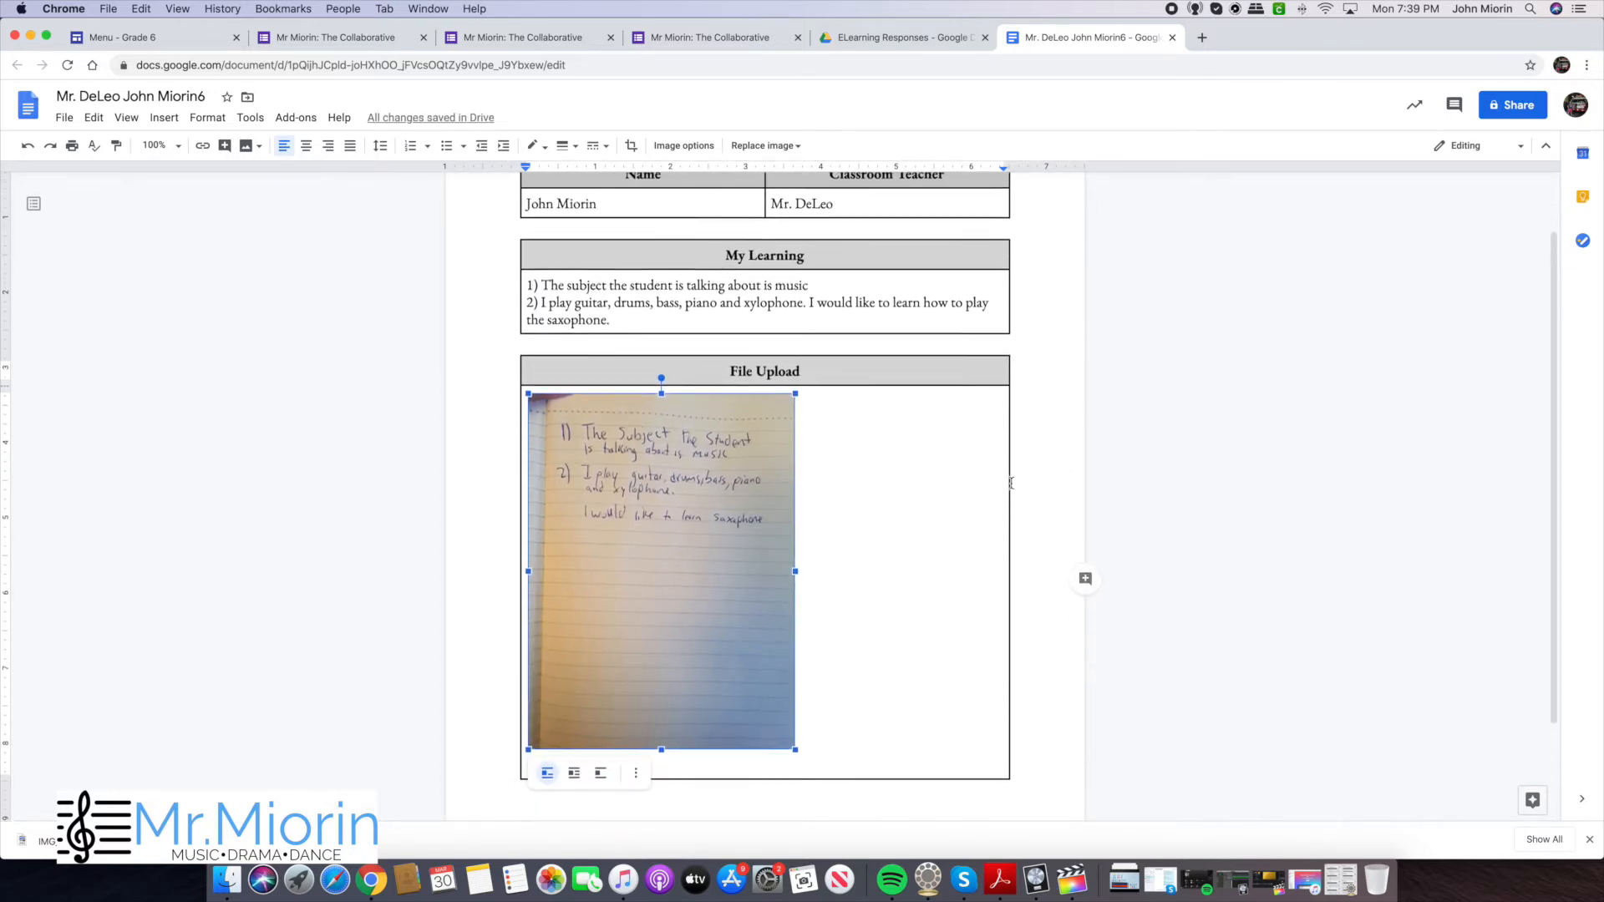
scroll(925, 499, down, 2)
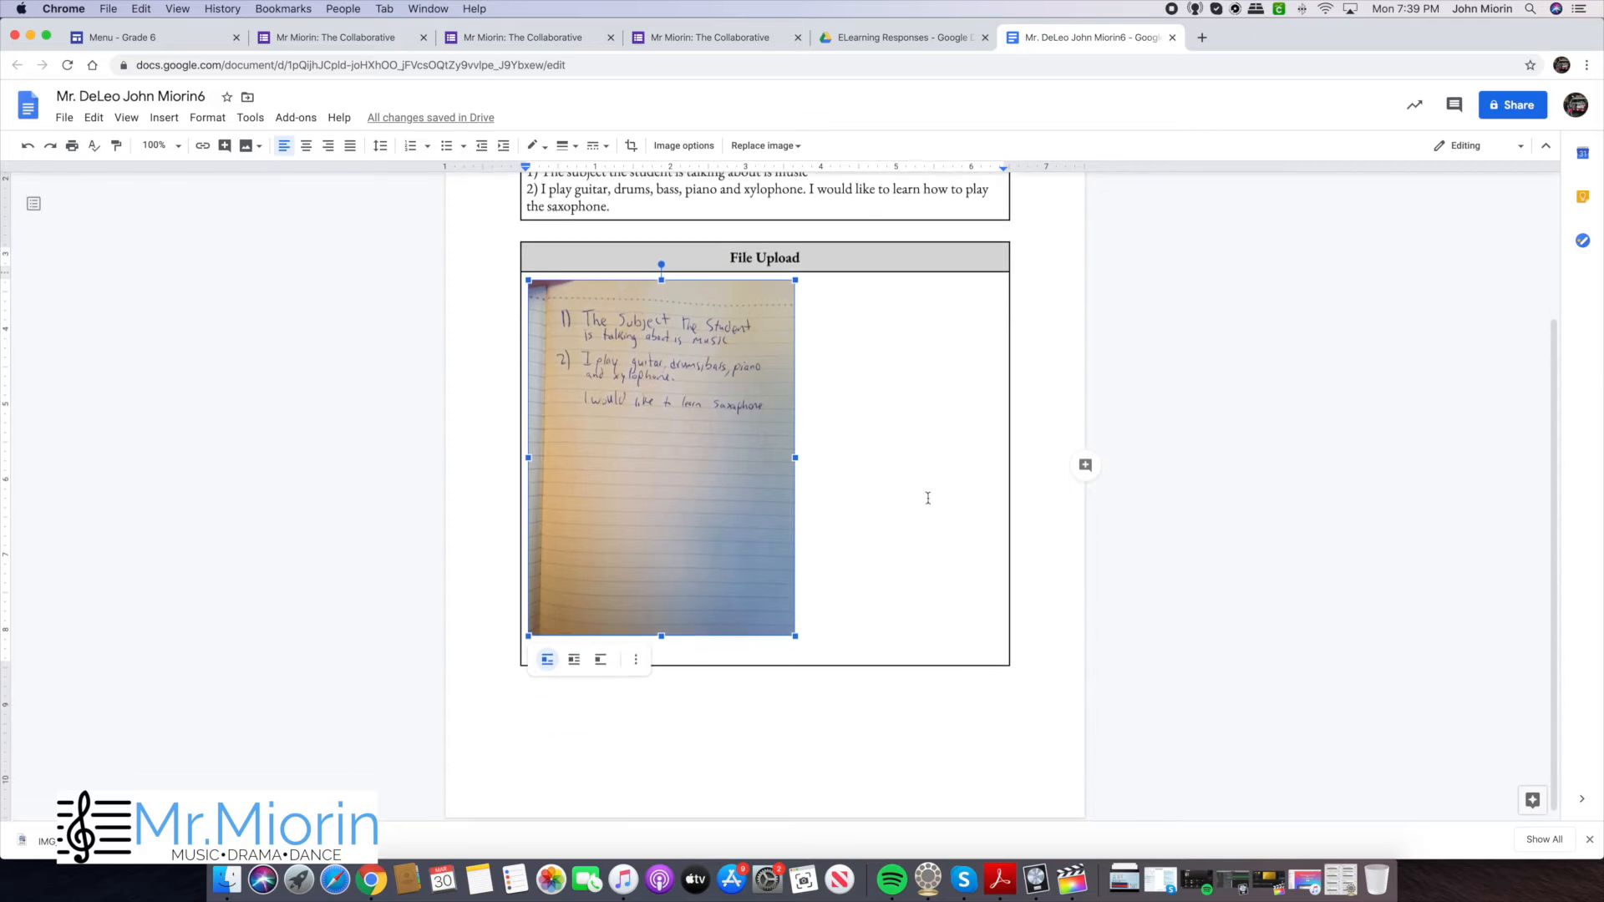
scroll(930, 498, up, 1)
scroll(930, 497, down, 1)
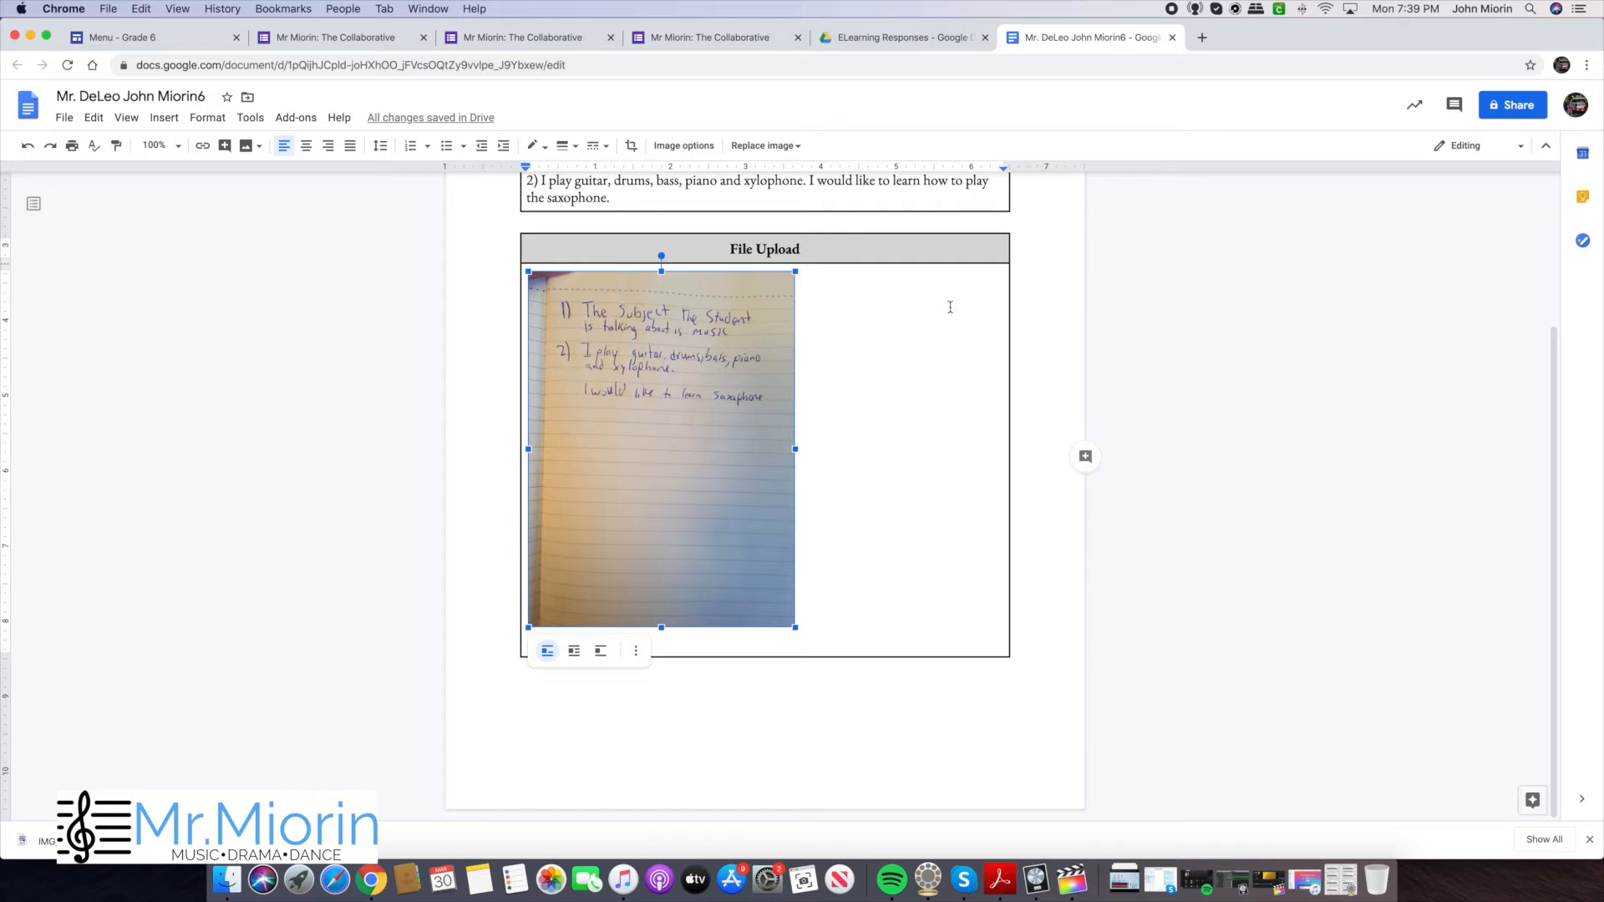
- Return to the ELearning Responses folder in Google Drive and move the student's response document into the classroom teacher's ONLINE folder
key(ctrl+shift+Tab)
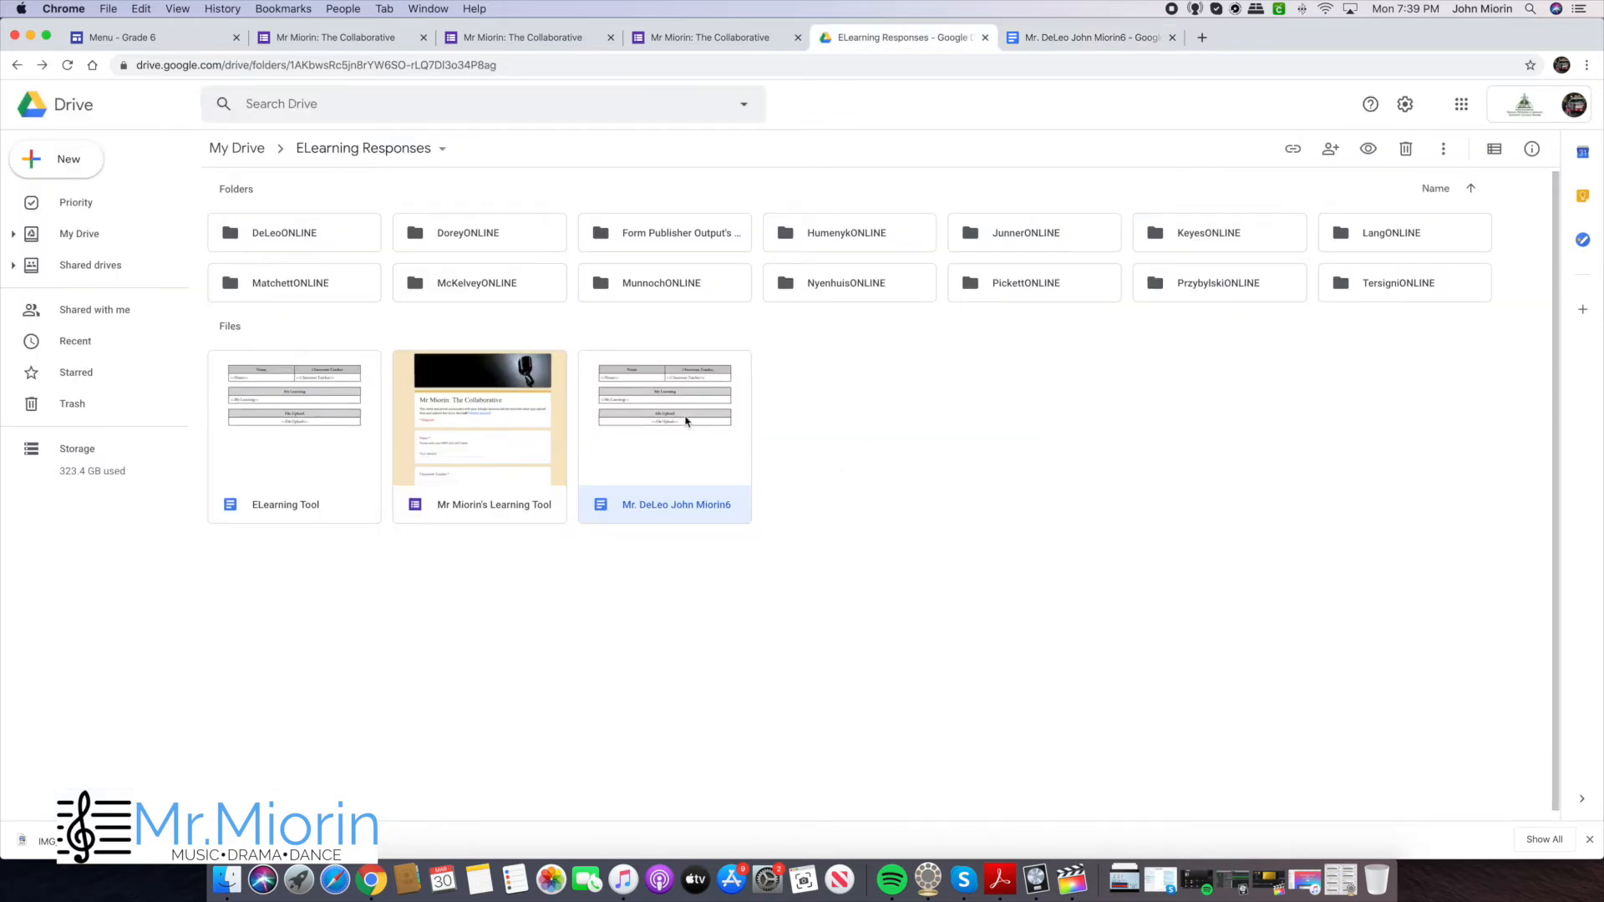
drag(690, 418, 305, 238)
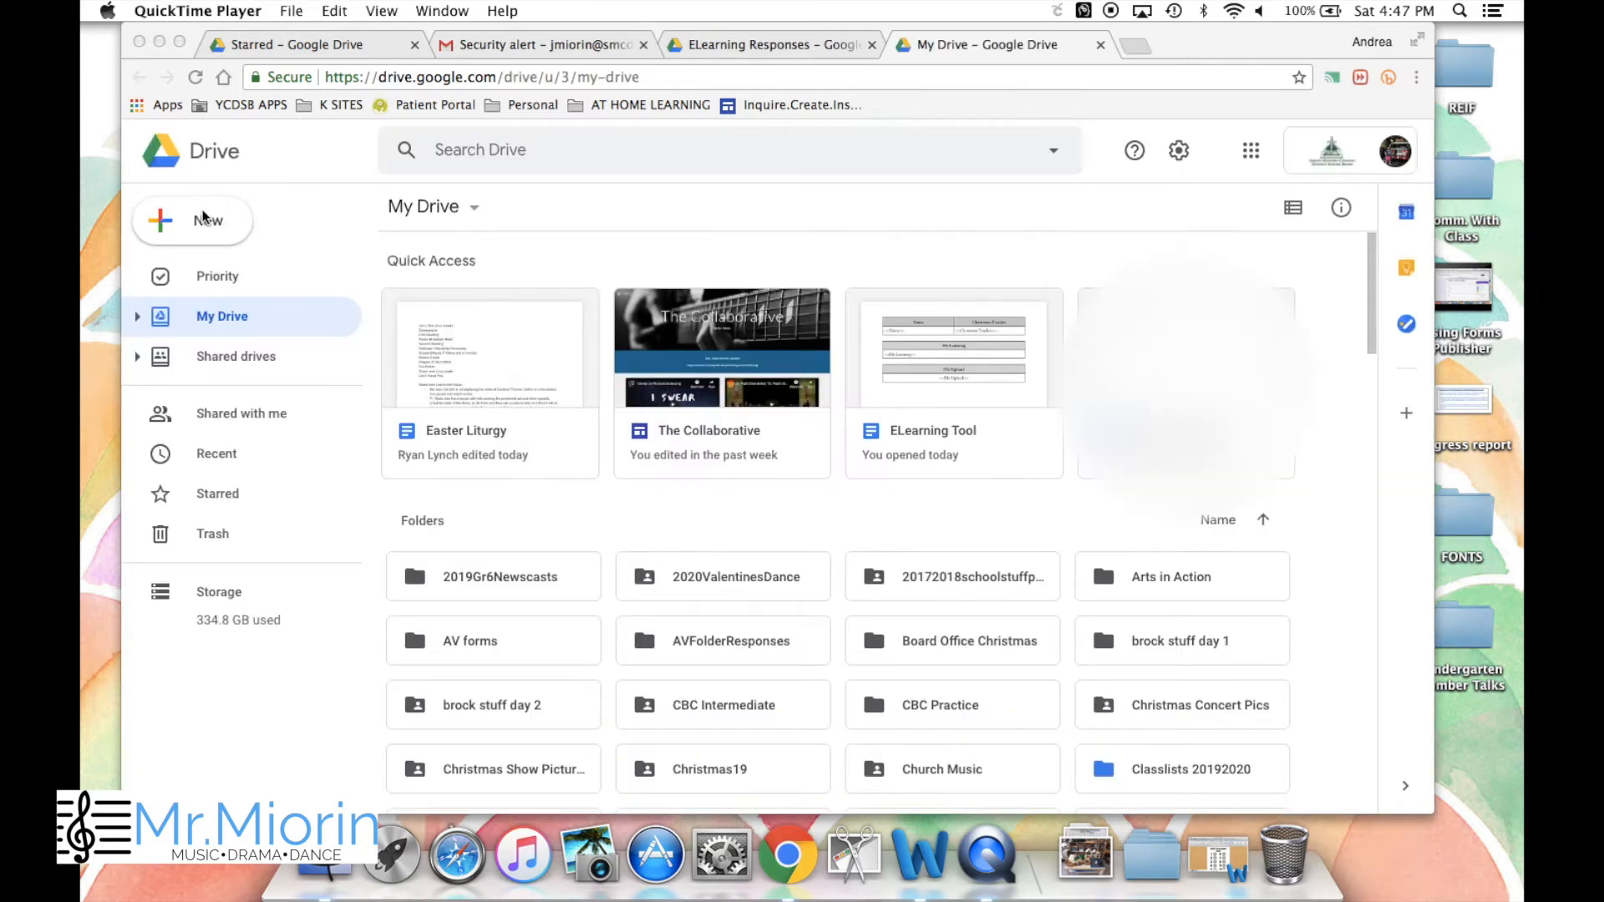
- Create a new folder named "Elearning Responses" in My Drive
click(199, 224)
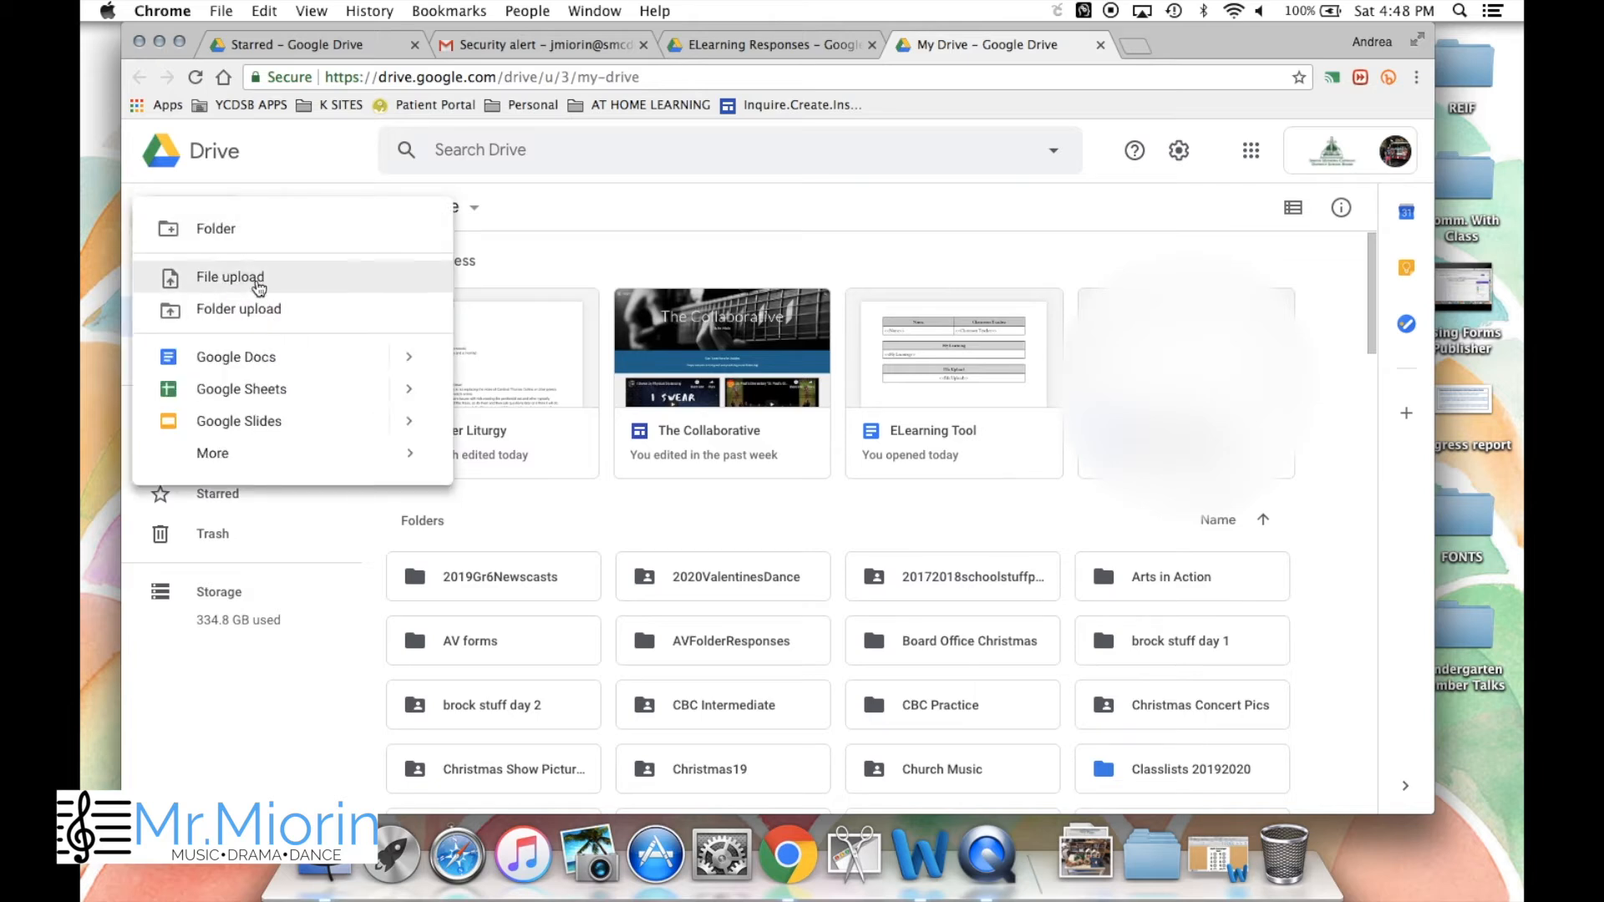
click(254, 246)
text(Ele)
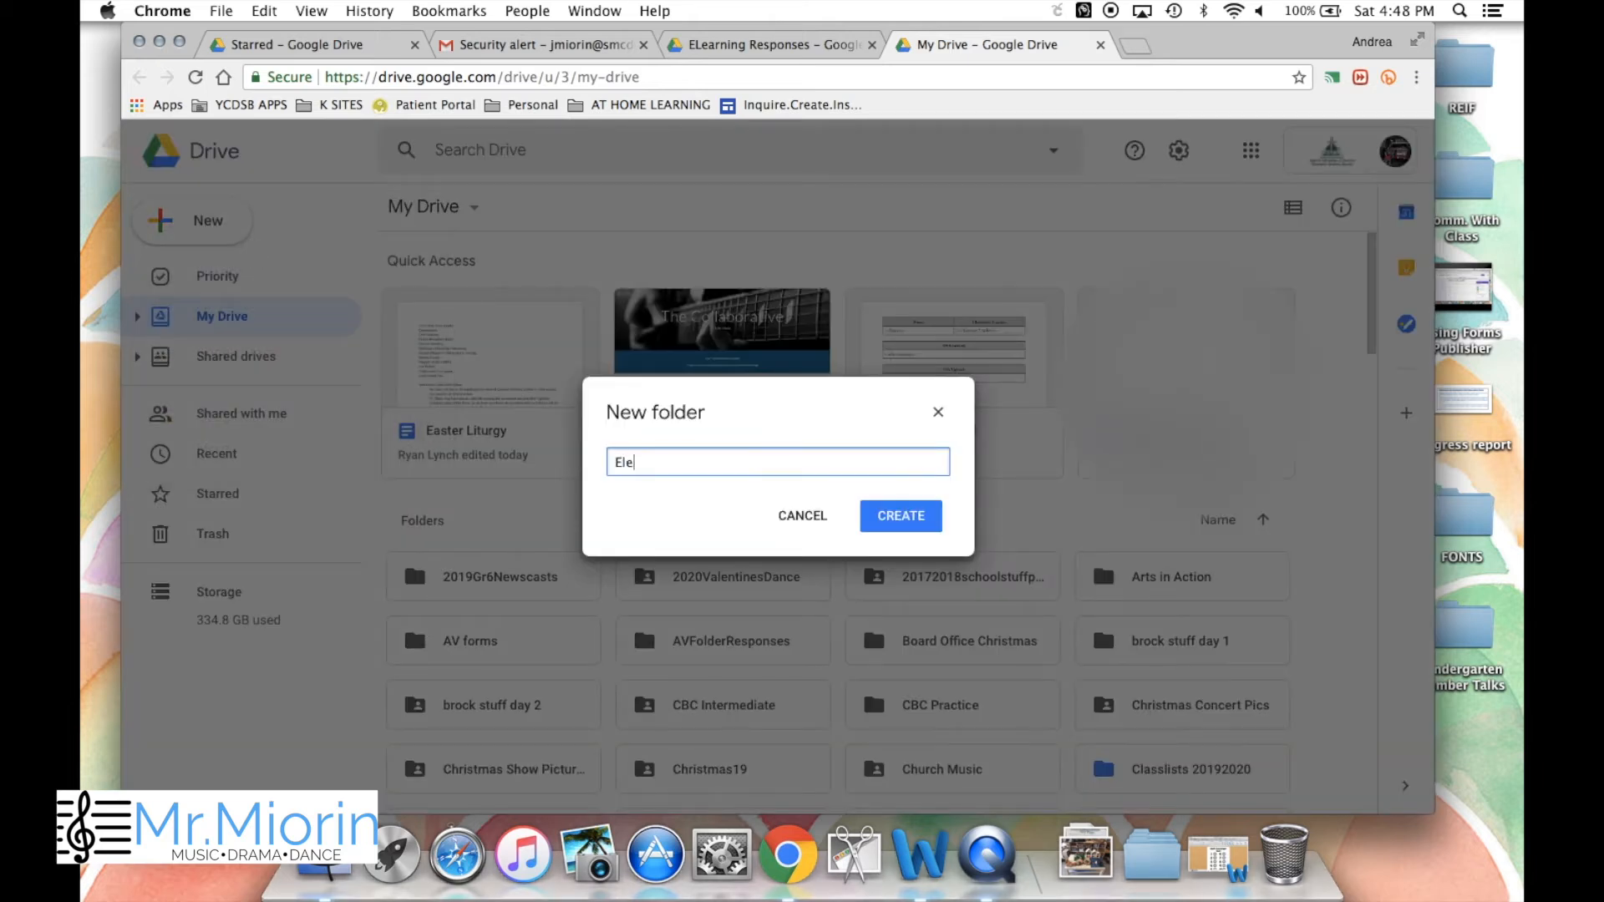
text(arning Responses)
click(879, 519)
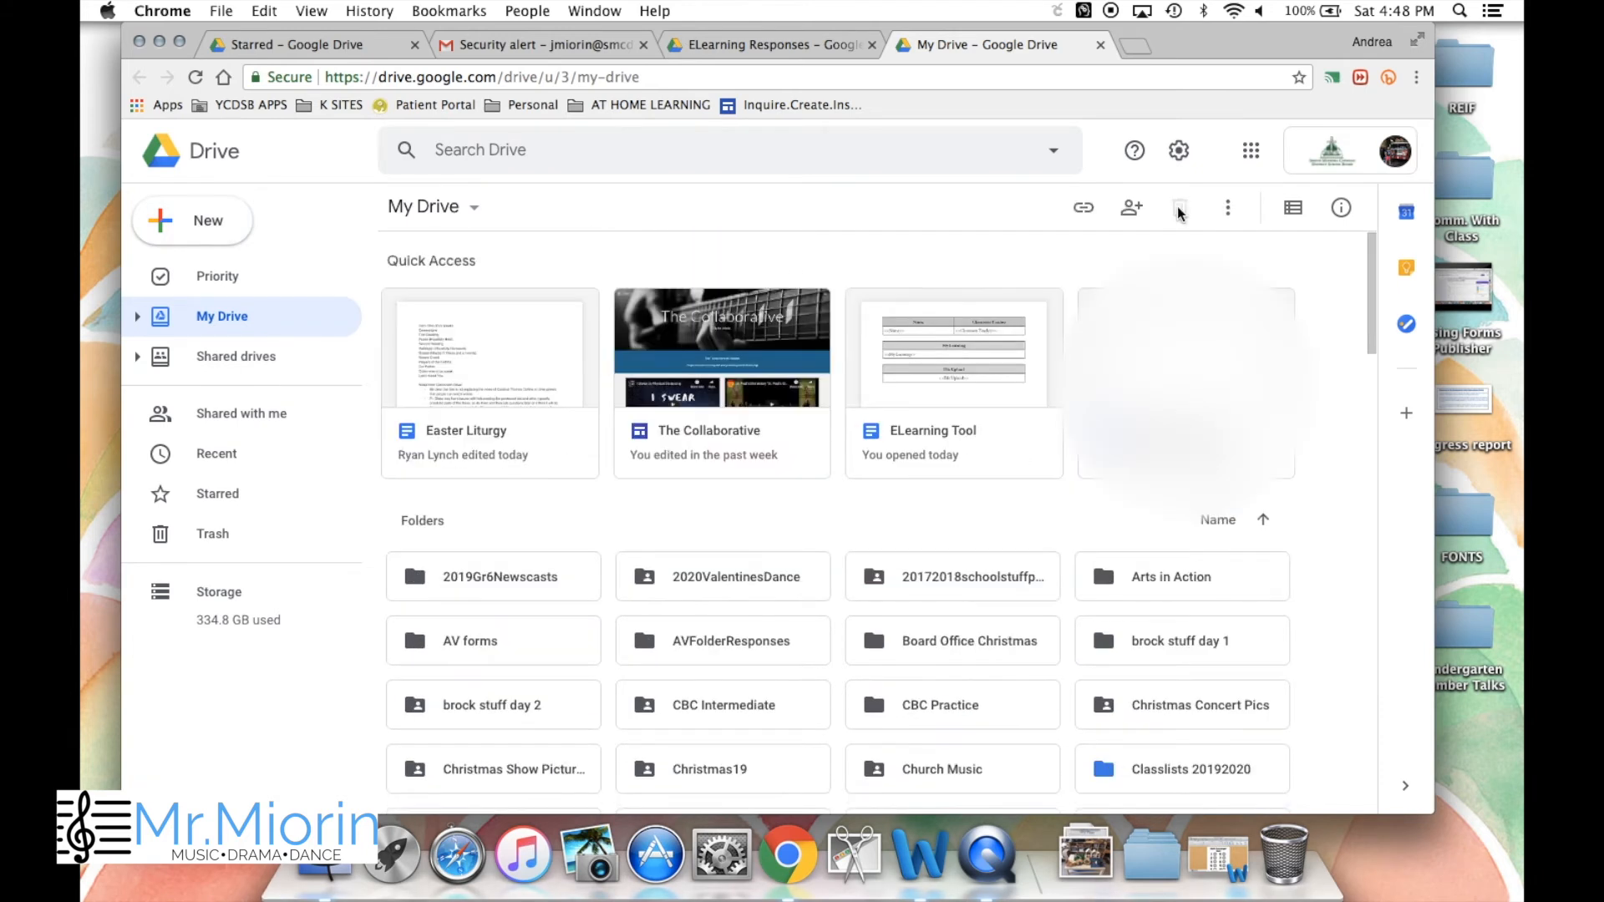
- Switch from Google Drive to Google Forms and create a blank form
click(1251, 150)
scroll(1189, 363, down, 10)
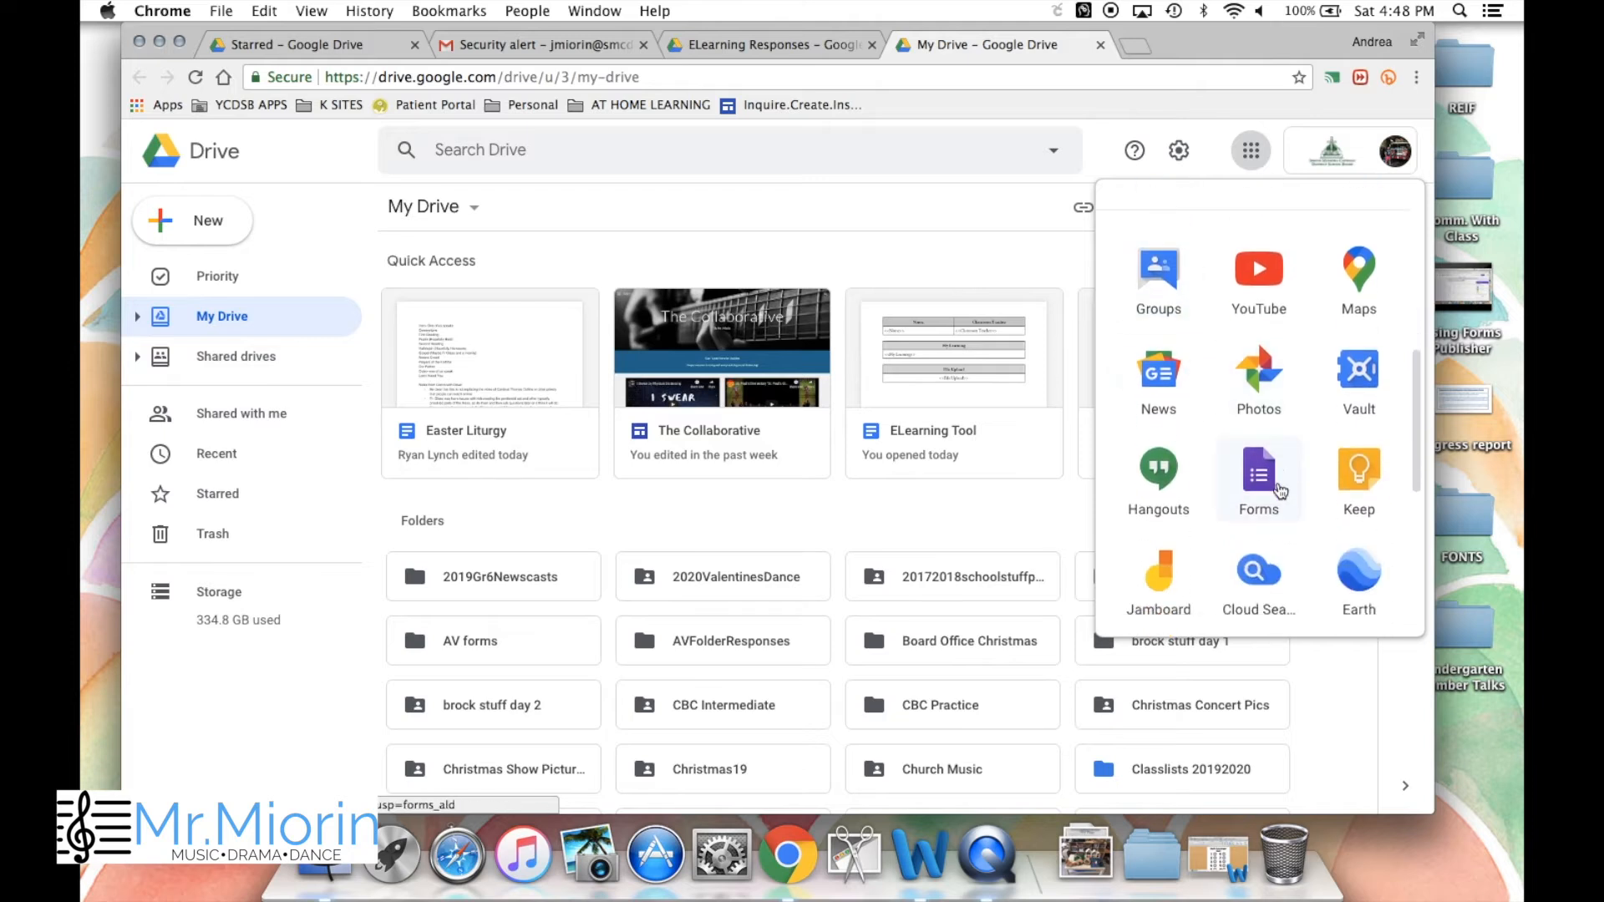
click(1275, 482)
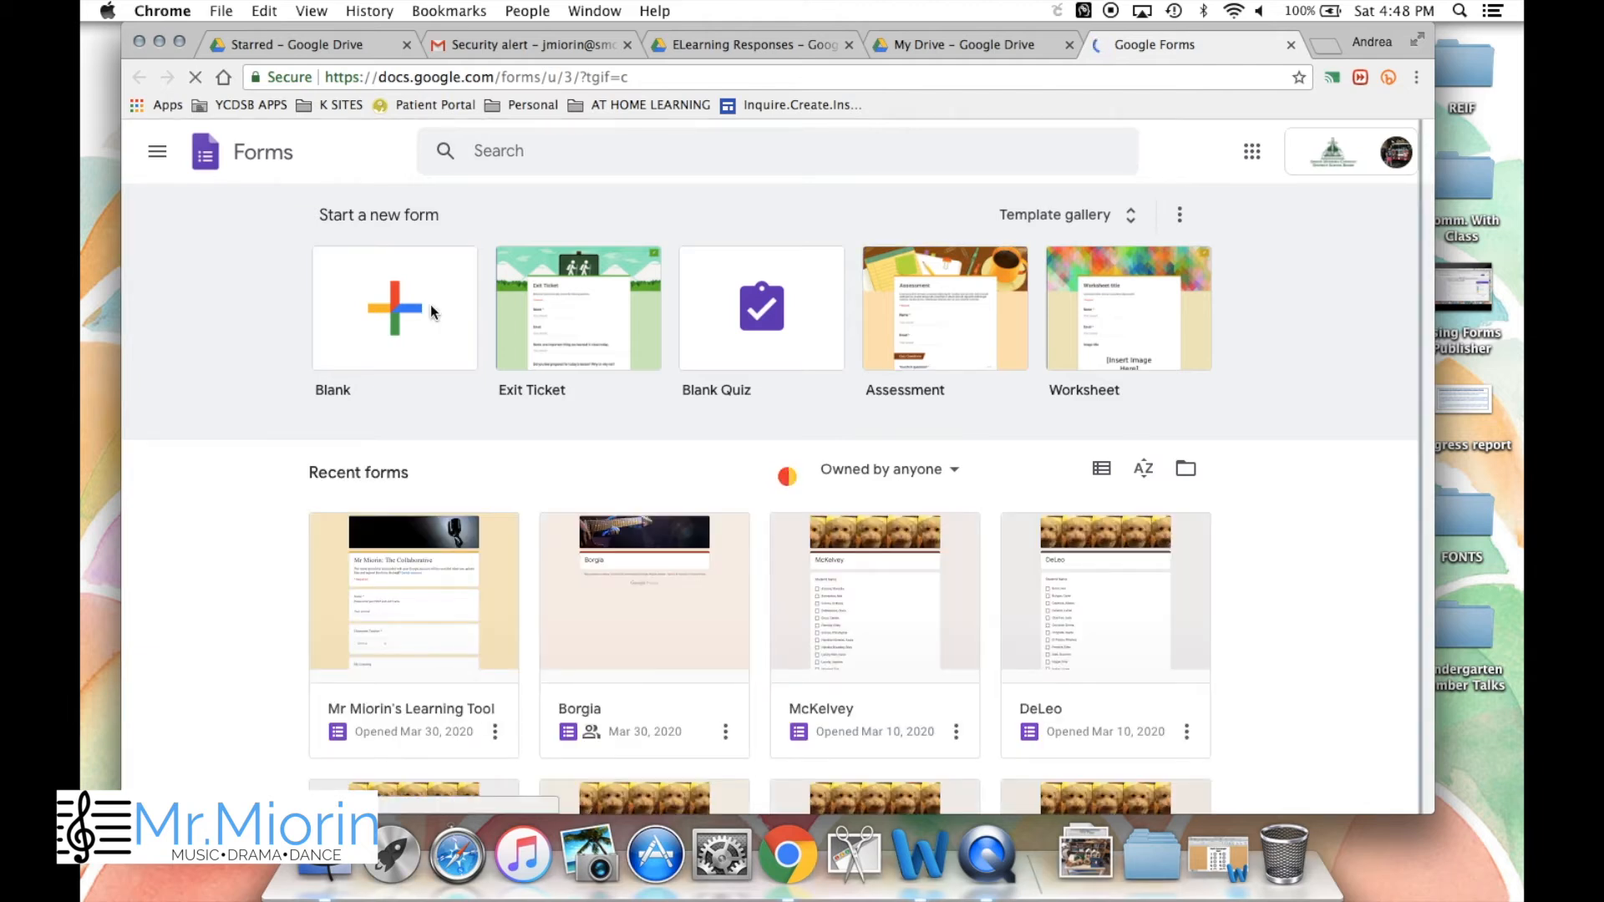
click(431, 311)
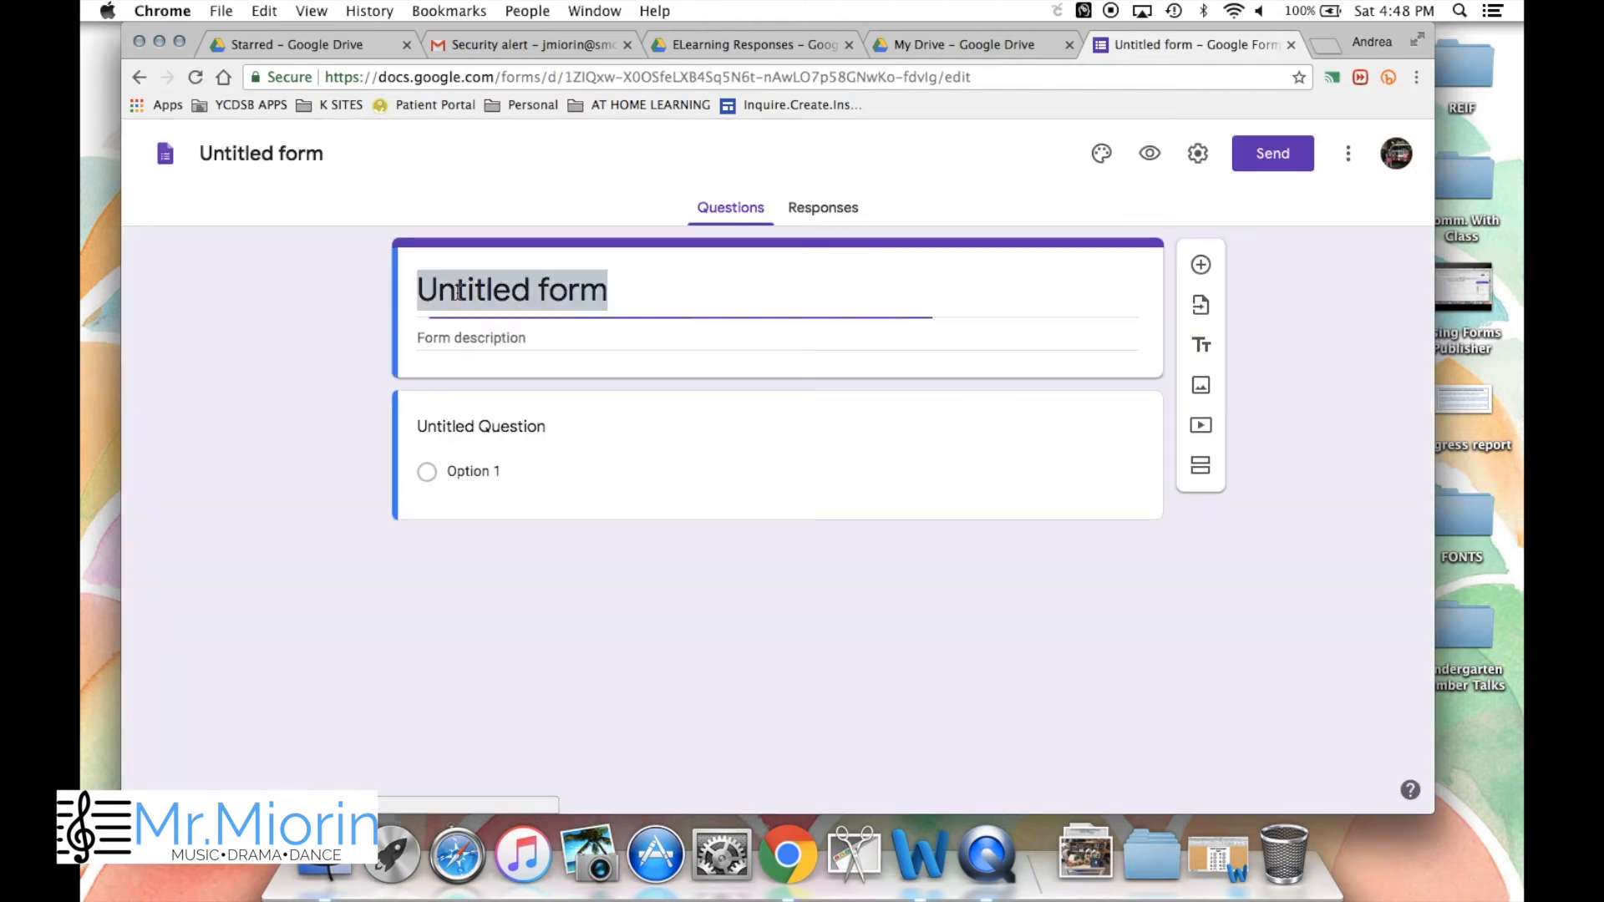
- Title the form with "Mr.", the teacher's surname and ": The Collaborative", and apply the same title as the form's file name
click(457, 289)
drag(585, 292, 608, 293)
text(Mr. Miorin: The co)
key(BackSpace)
key(BackSpace)
text(Collaborati)
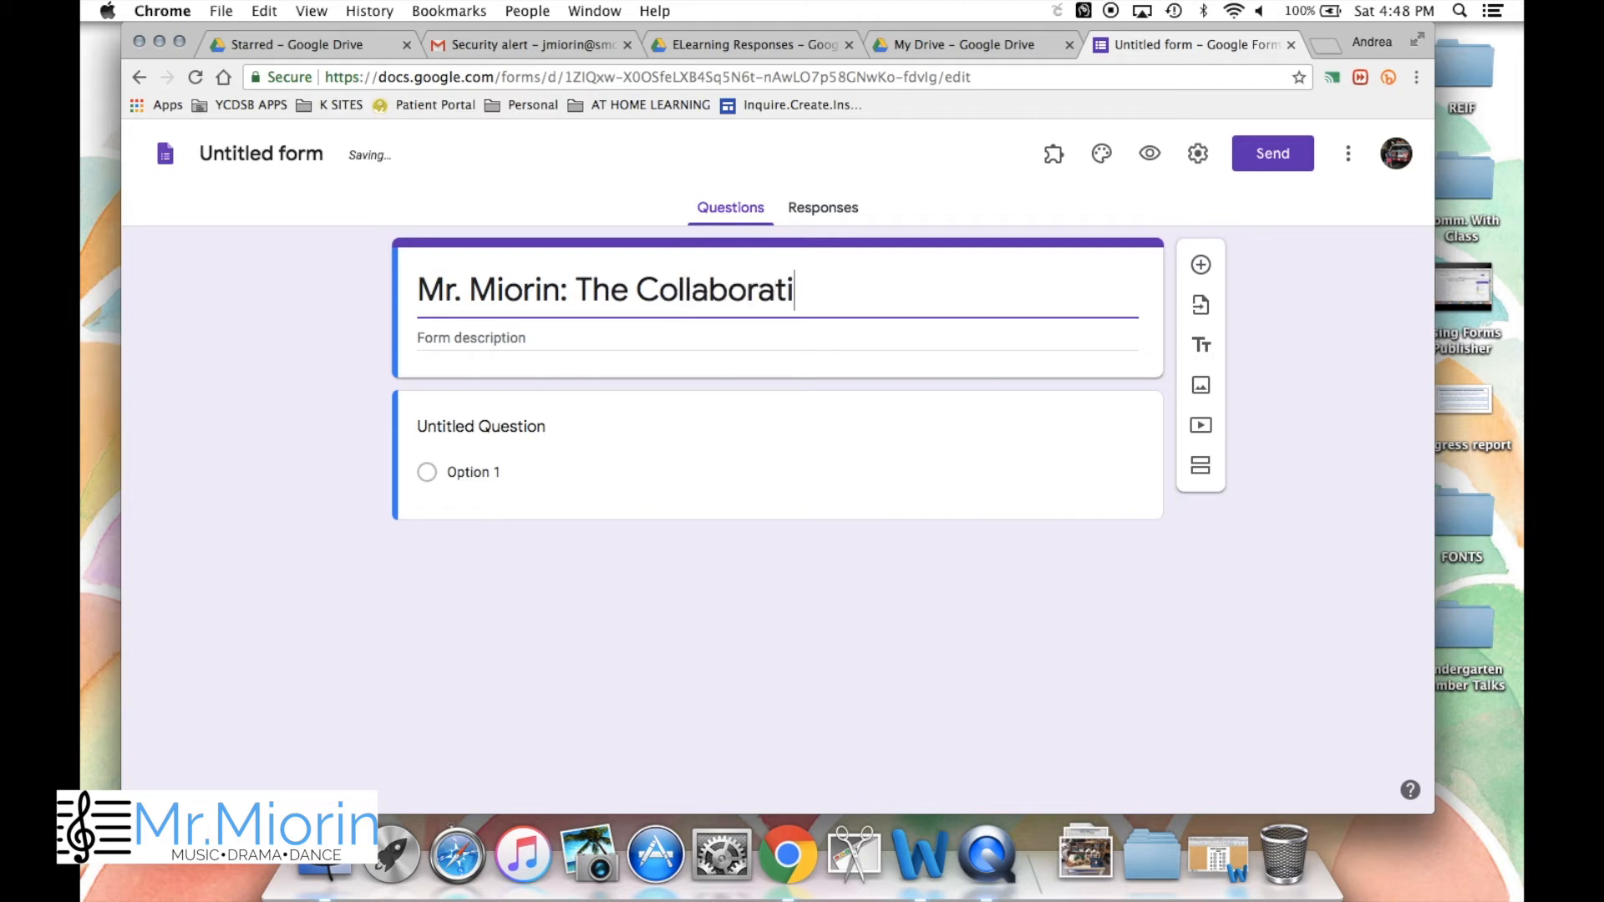
text(ve)
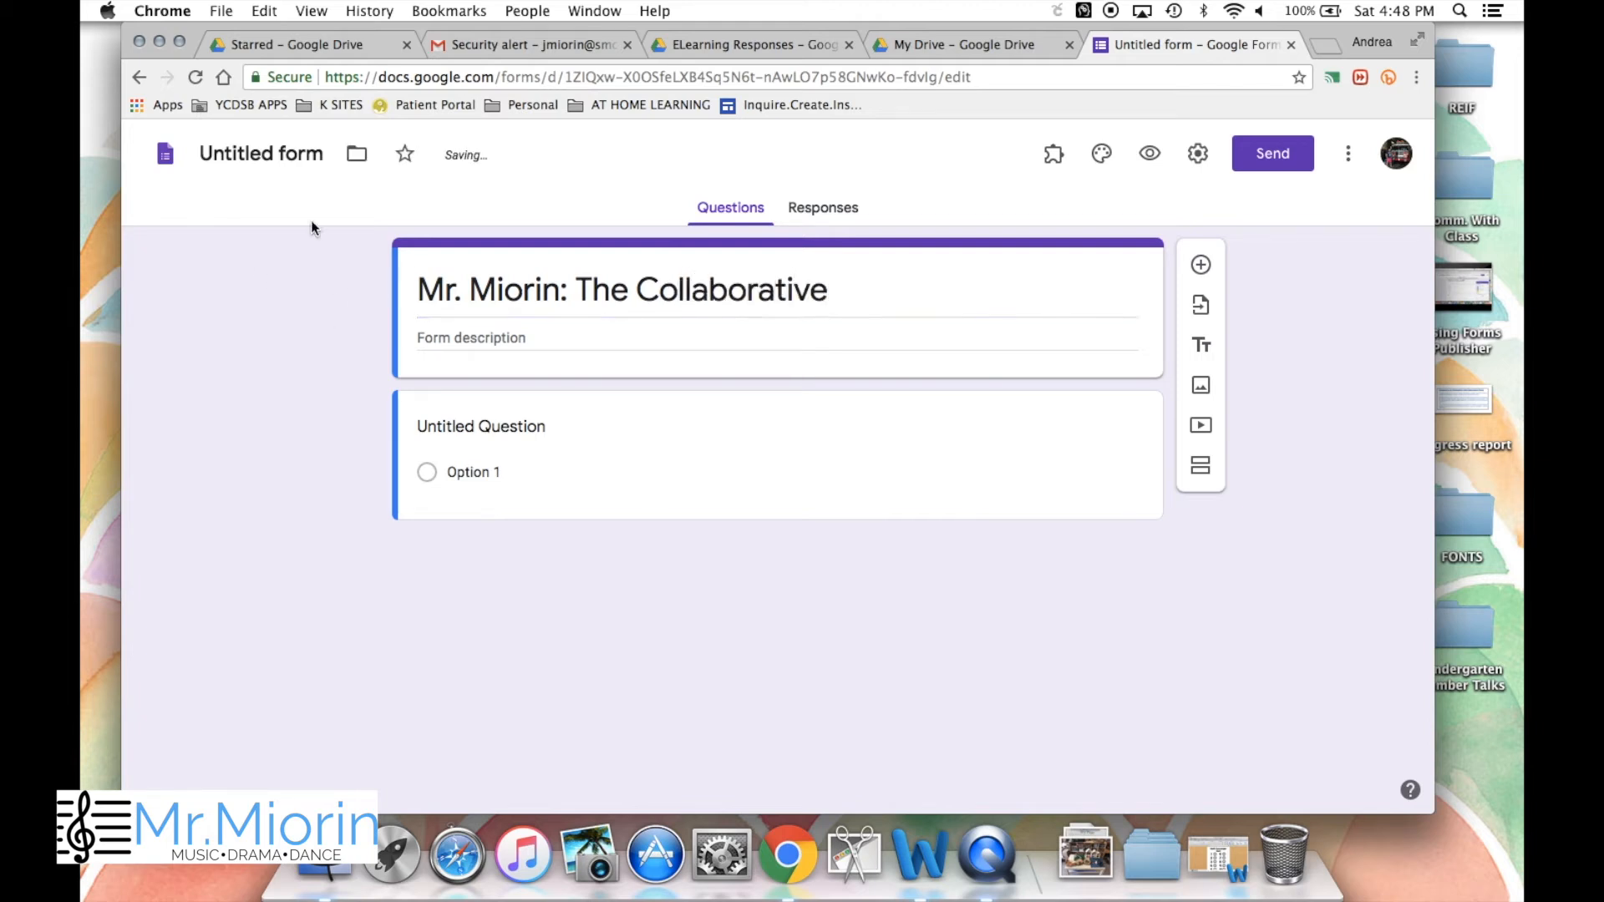
click(249, 149)
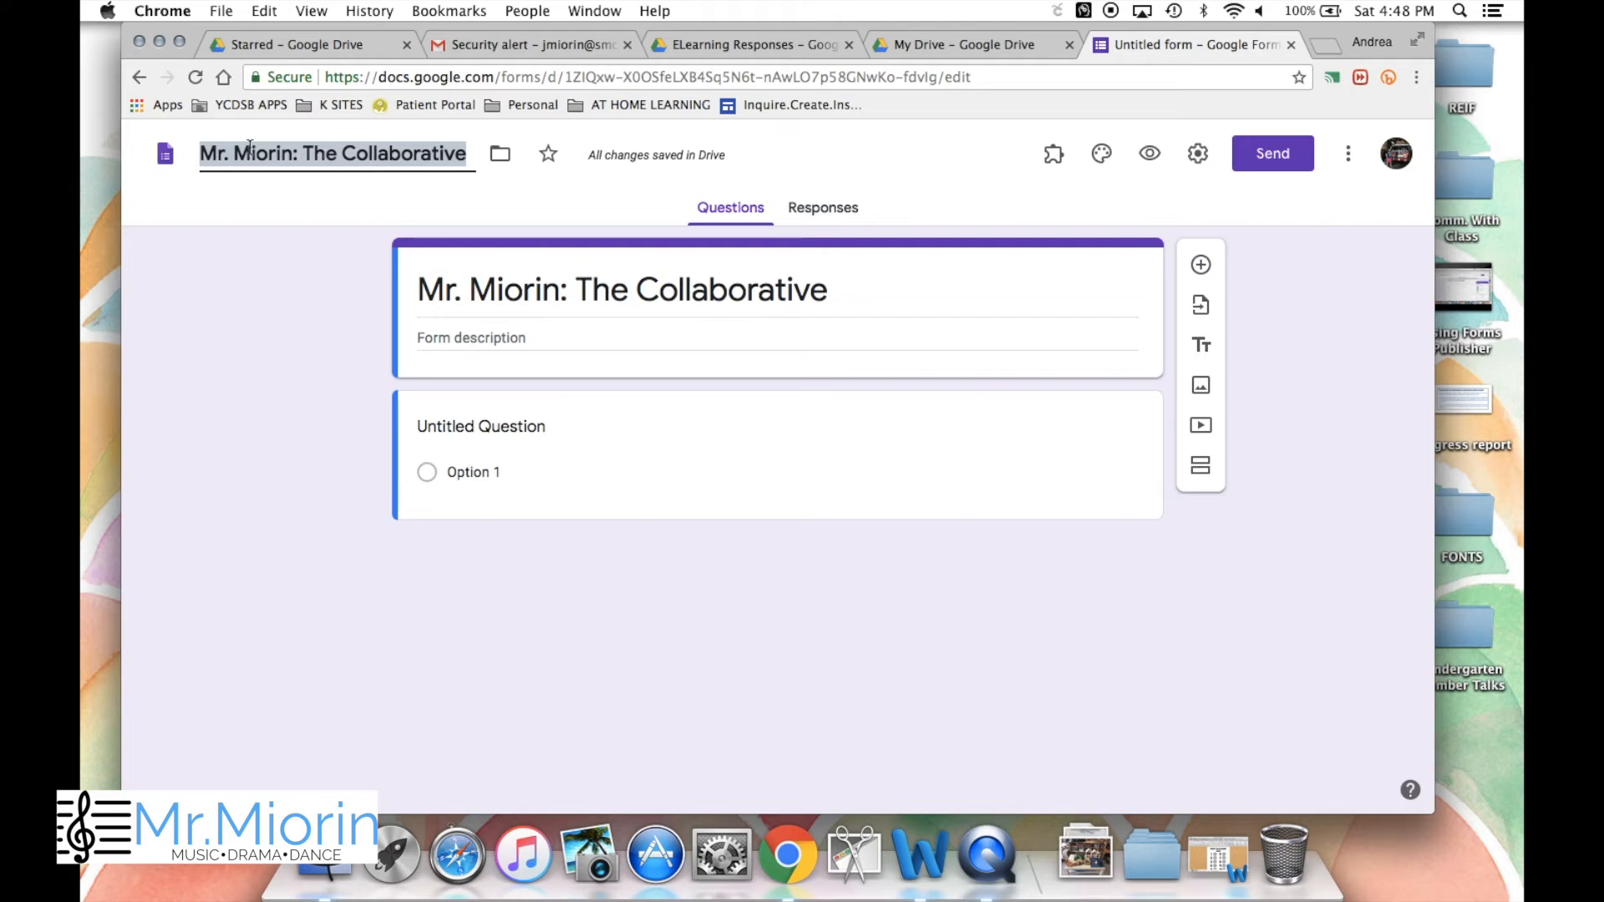
- Move the form from My Drive into the ELearning Responses folder
click(500, 155)
scroll(630, 267, down, 10)
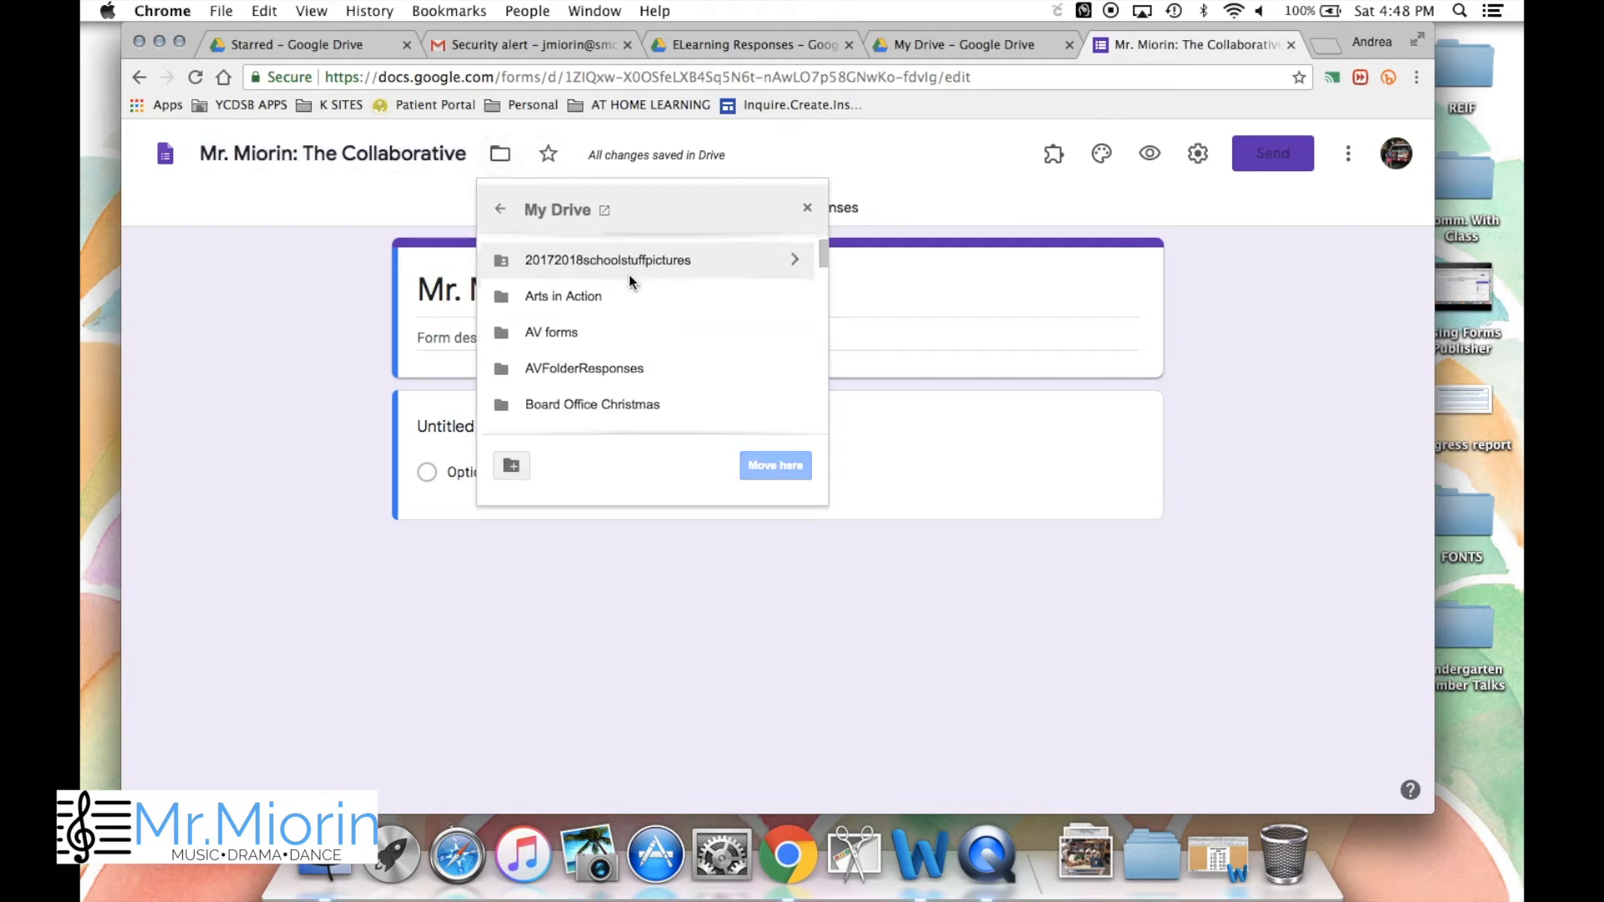
scroll(629, 281, down, 5)
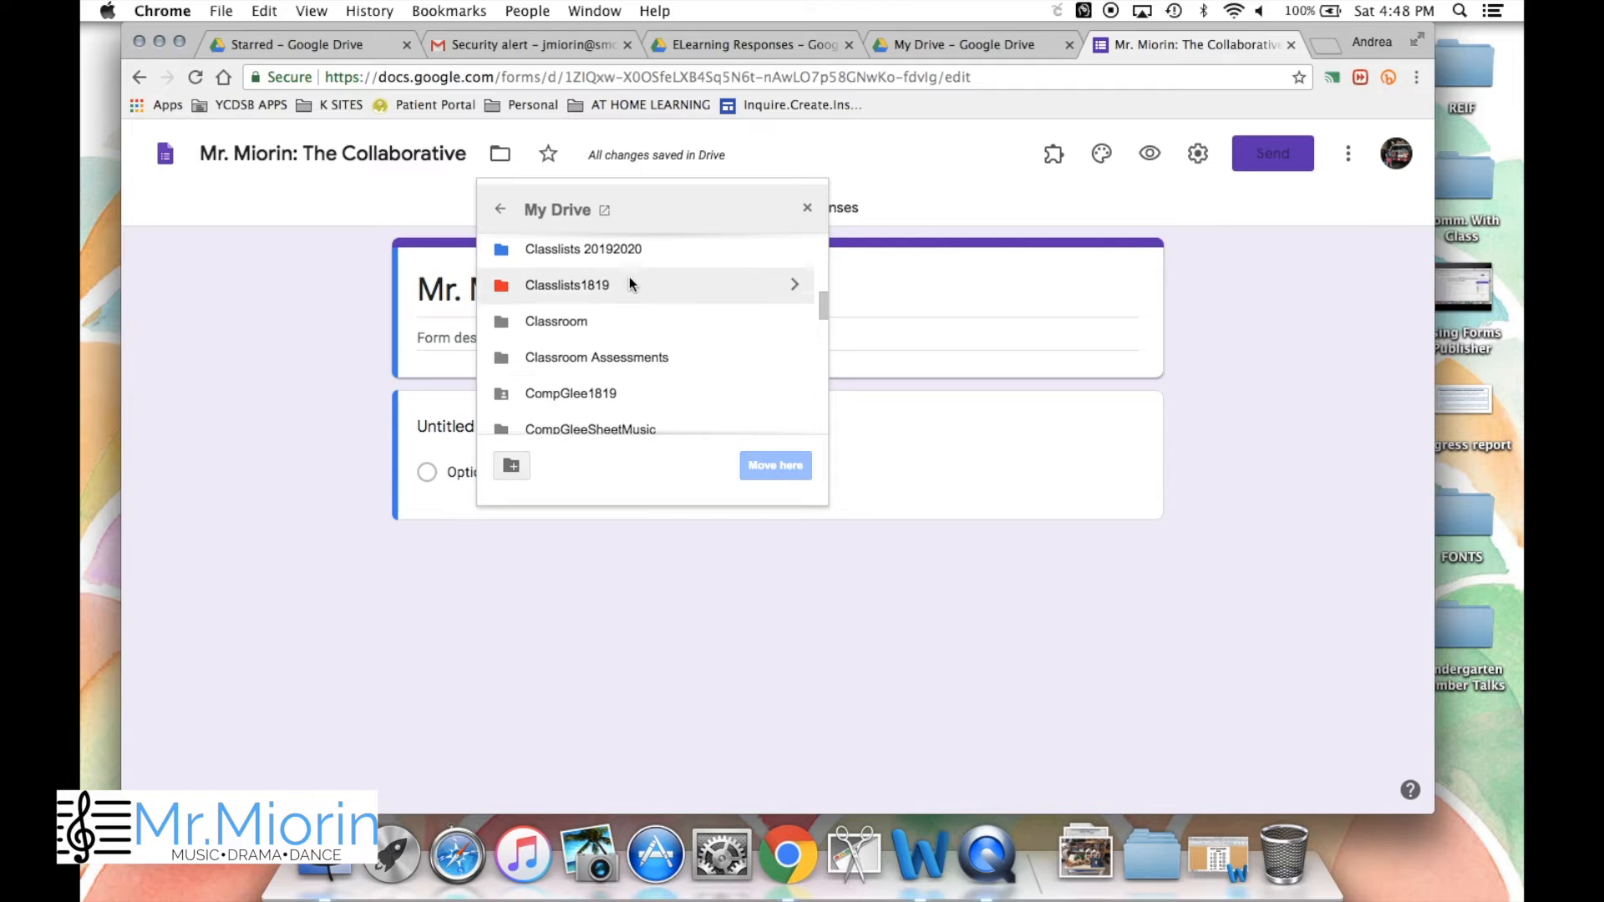
click(585, 385)
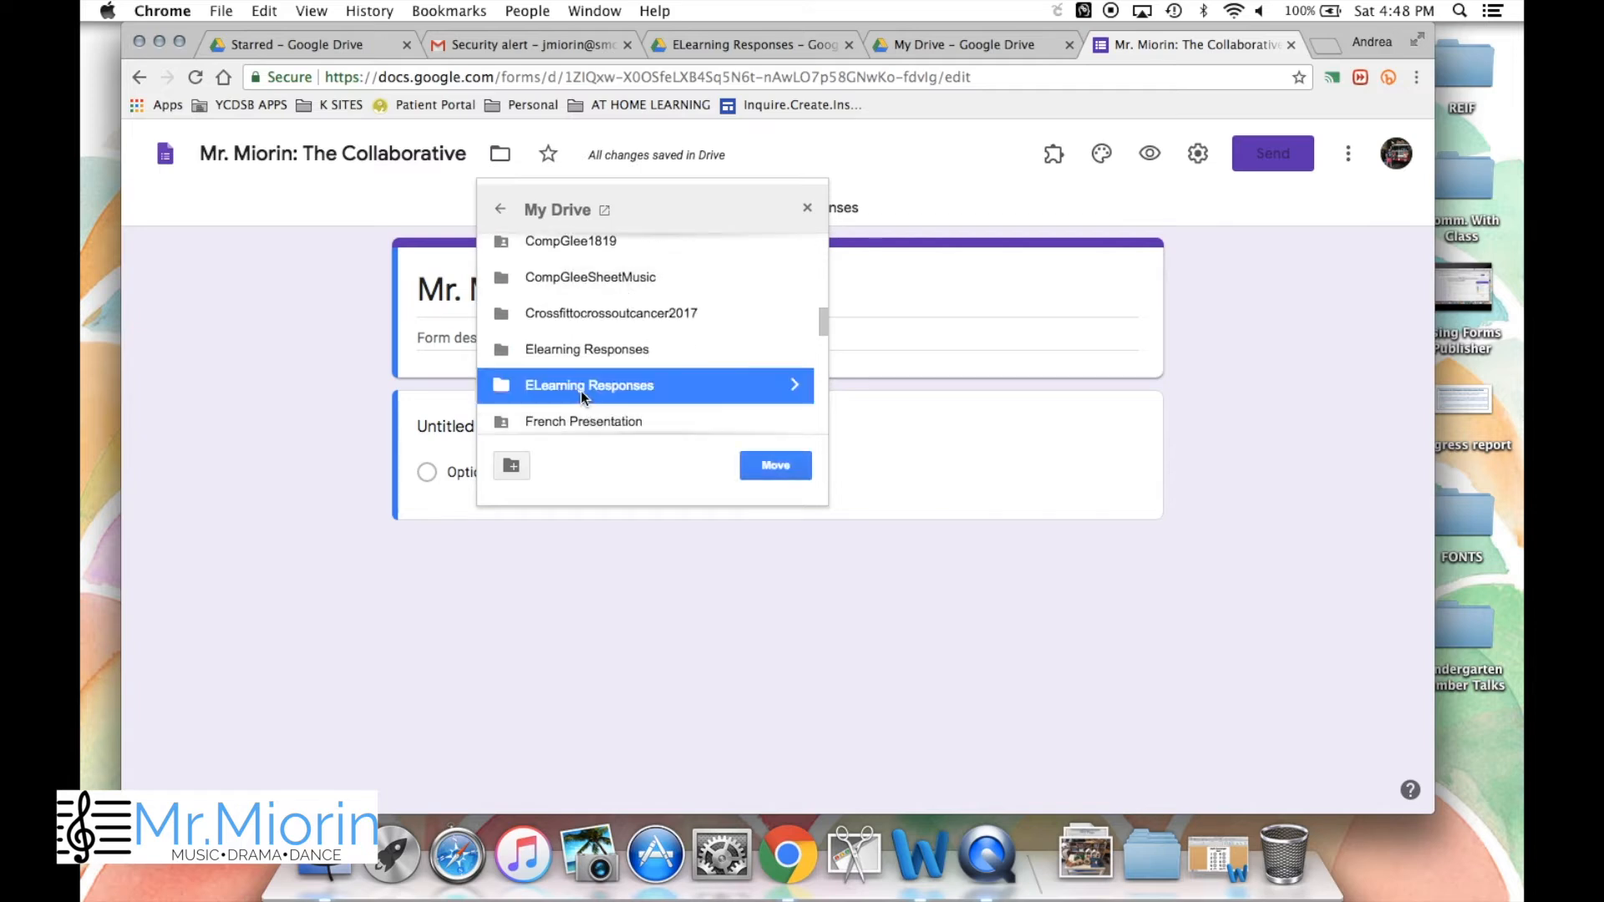
click(754, 464)
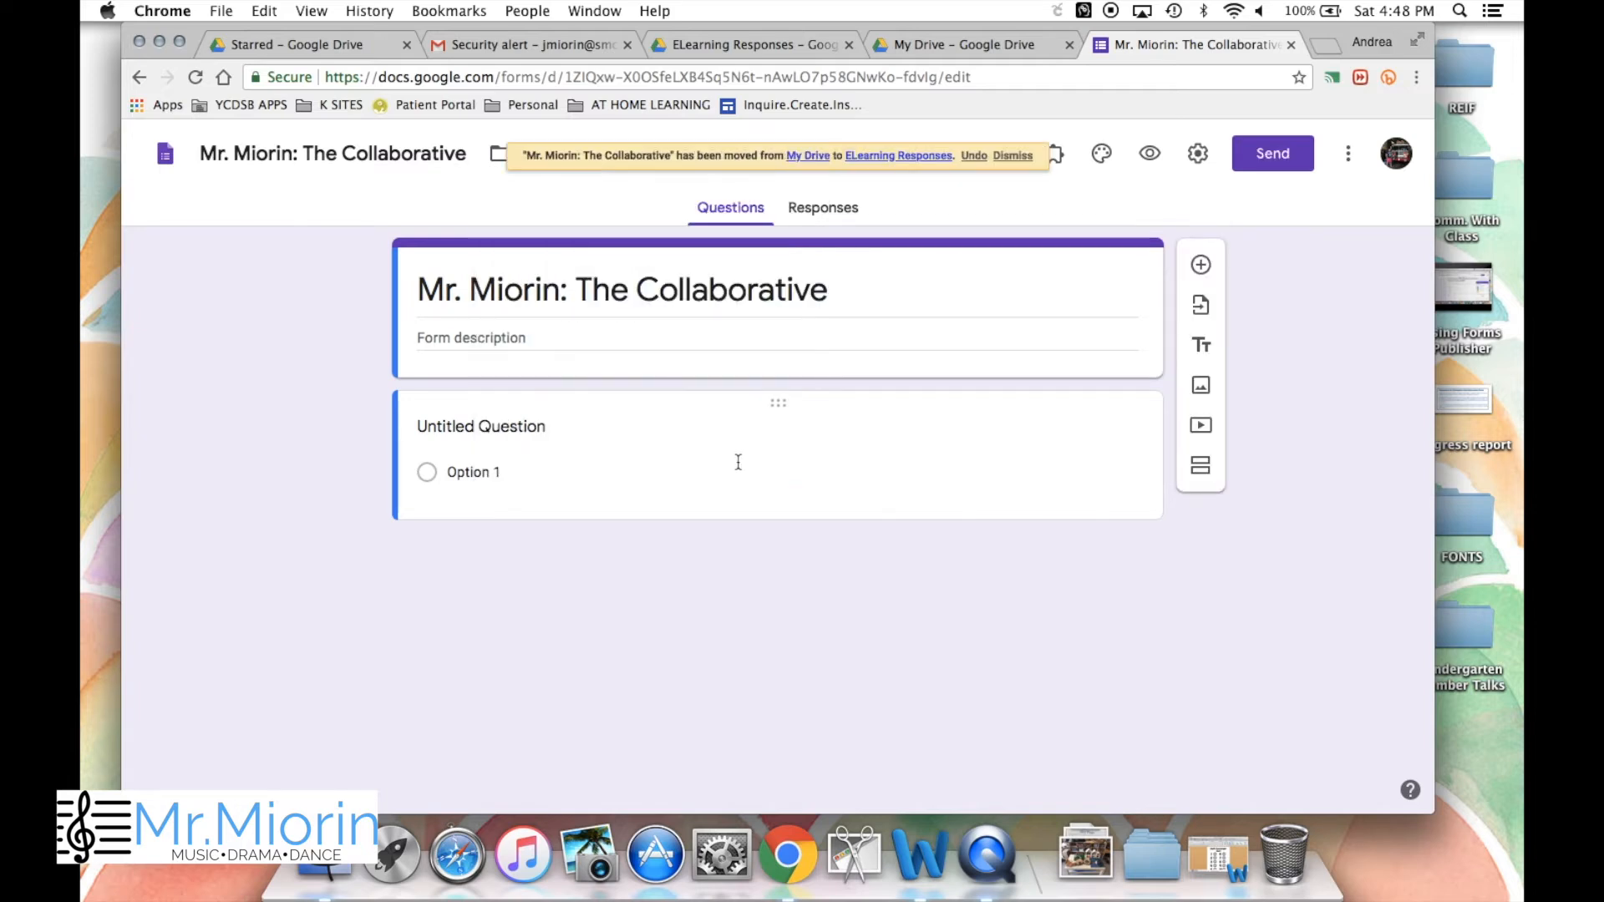
- Add a question titled "Name" with the Short answer type
click(1202, 266)
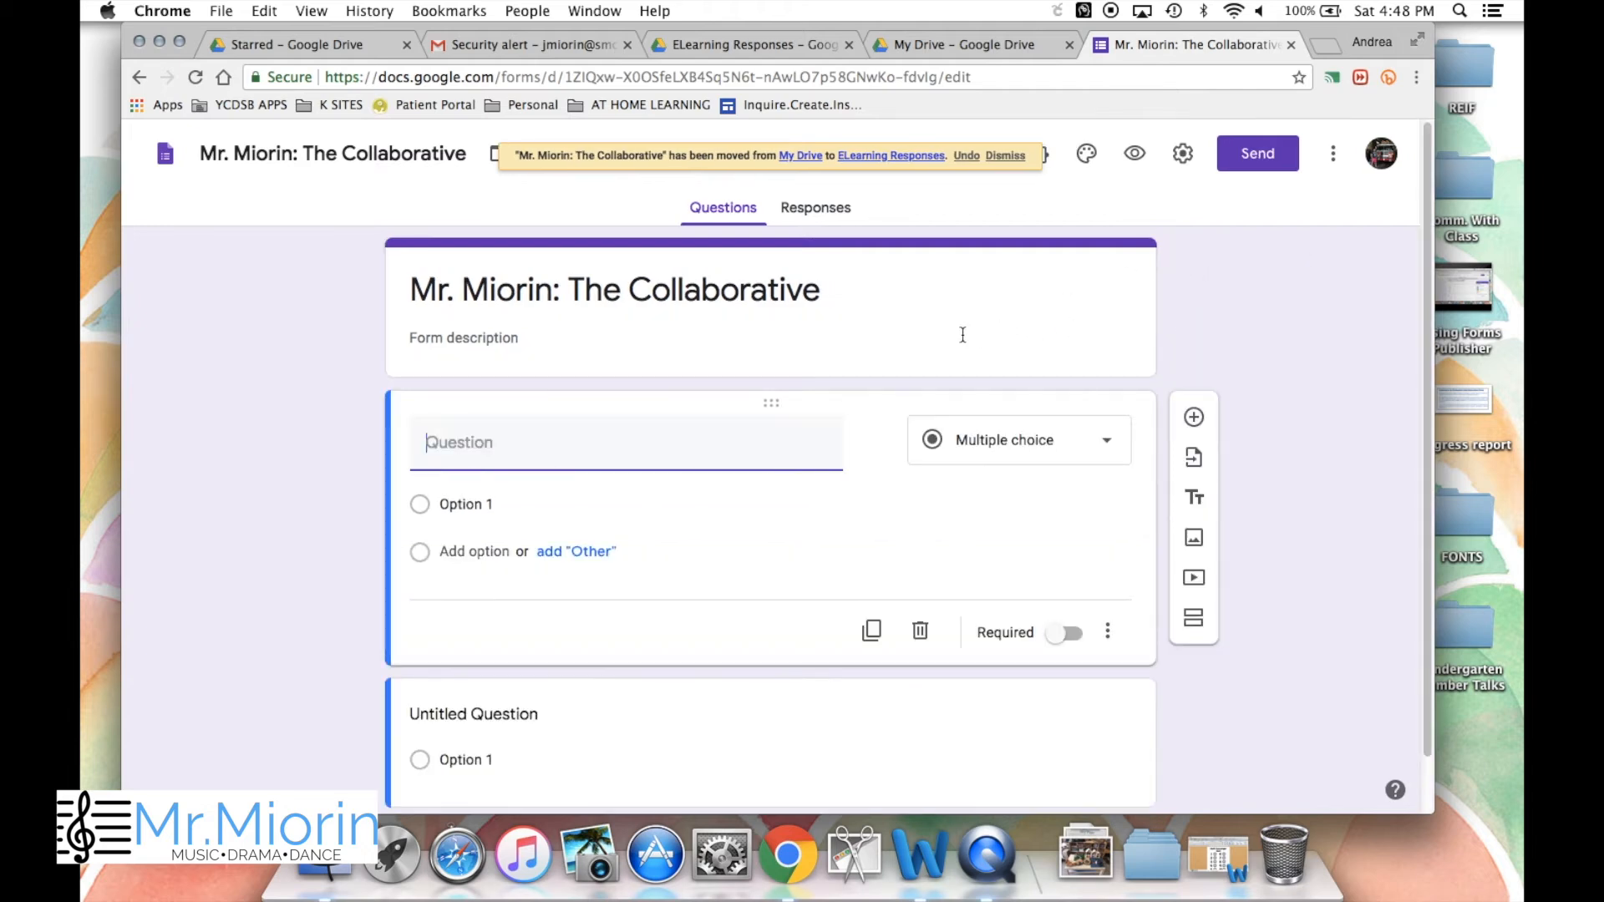
text(Name)
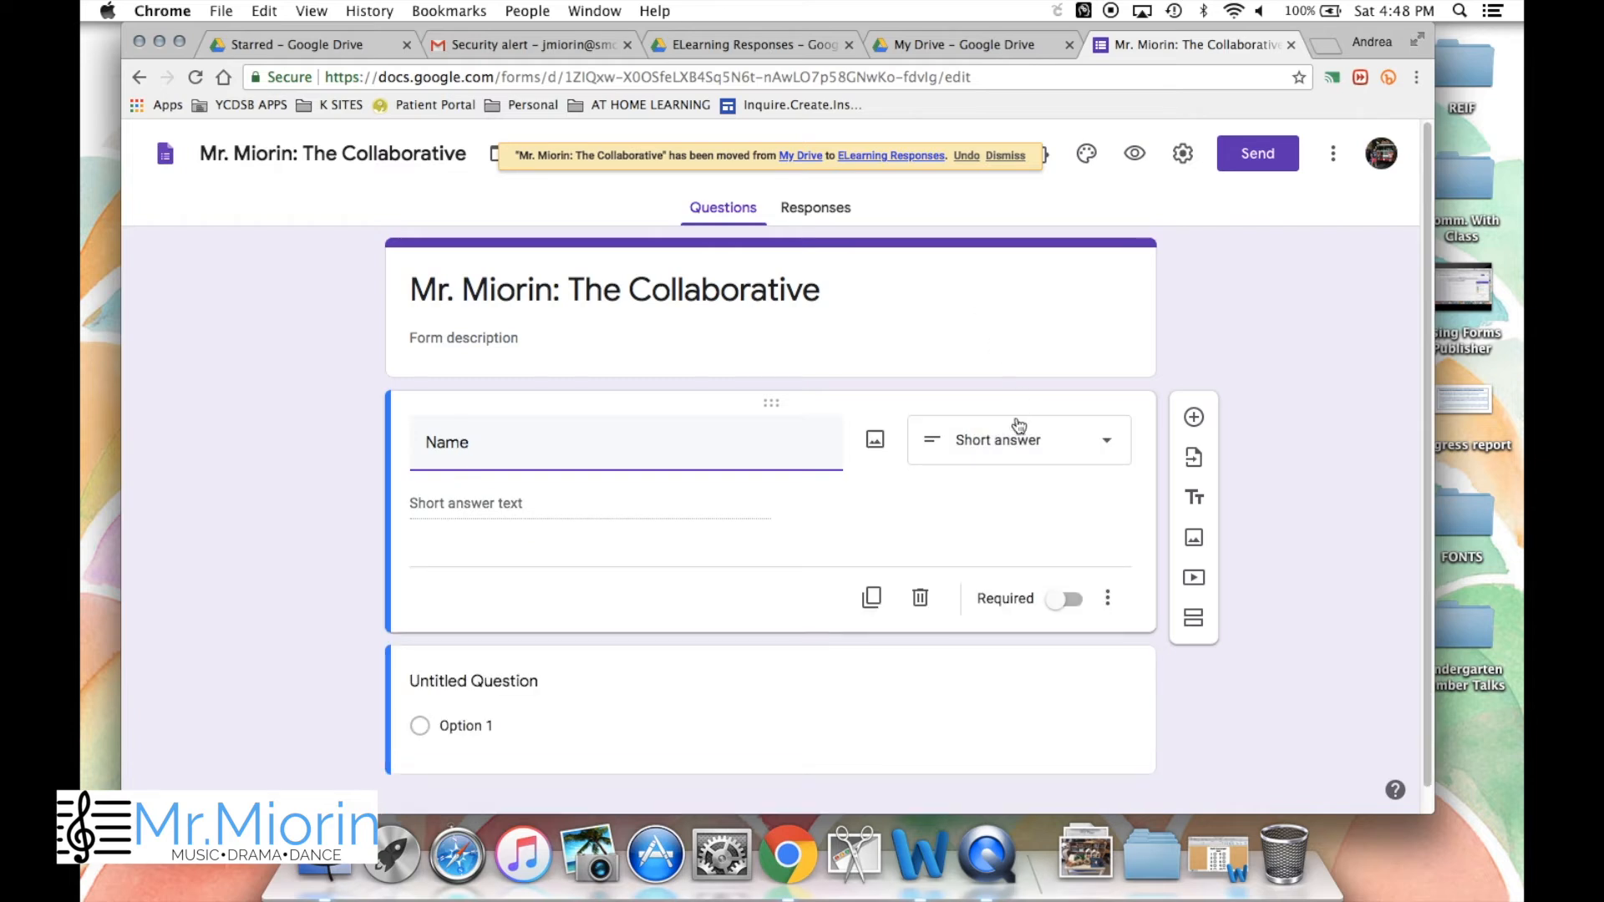
click(971, 458)
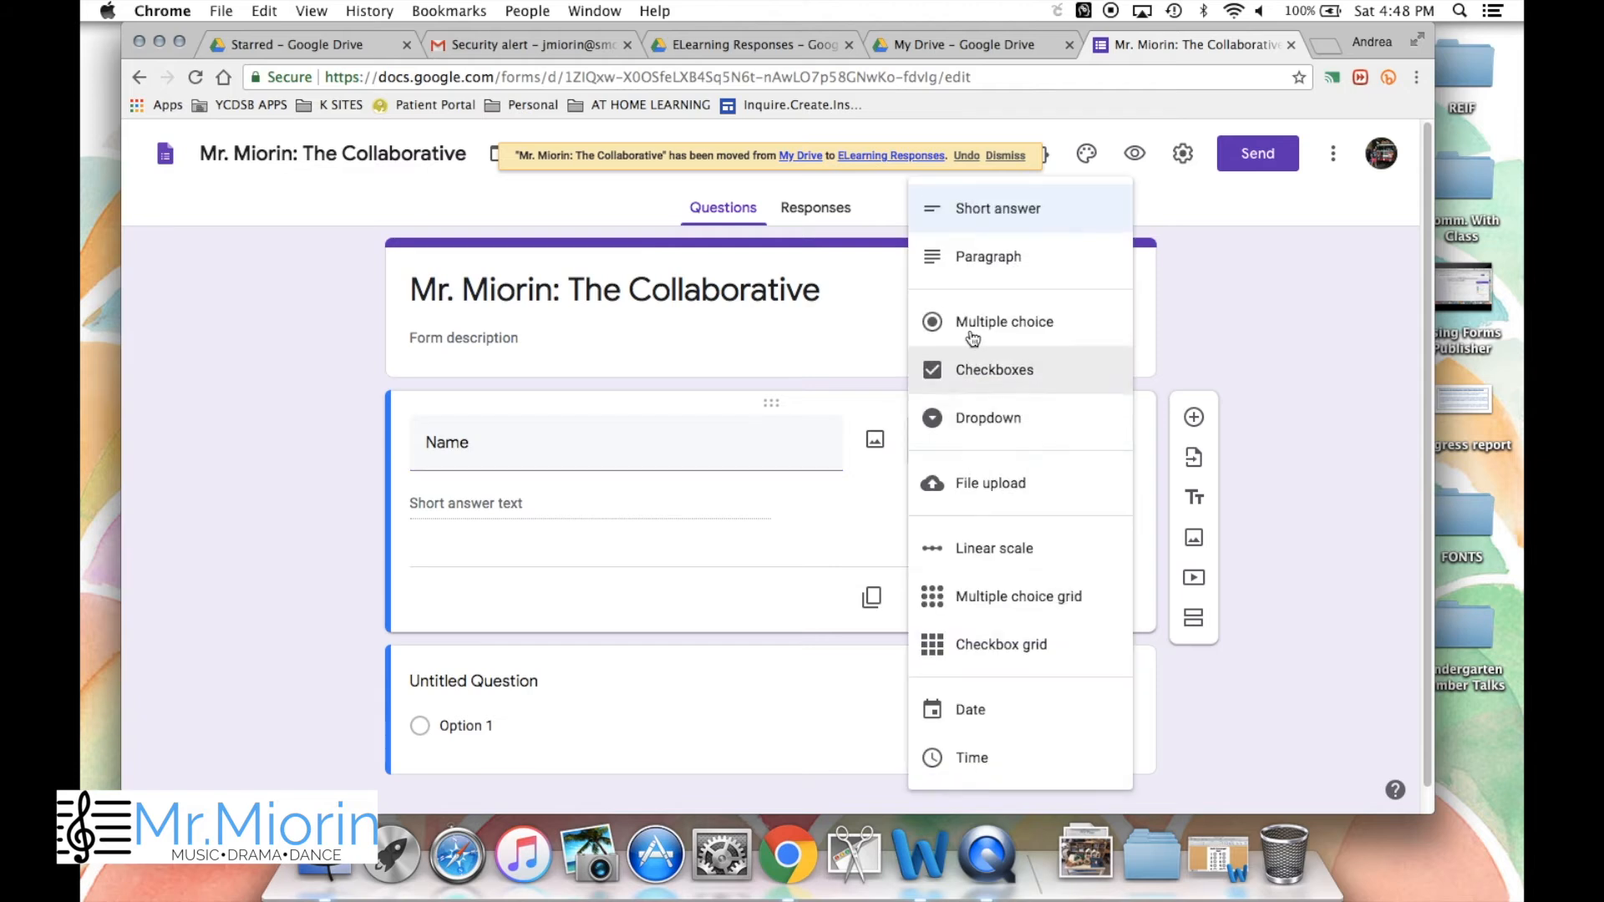
click(969, 219)
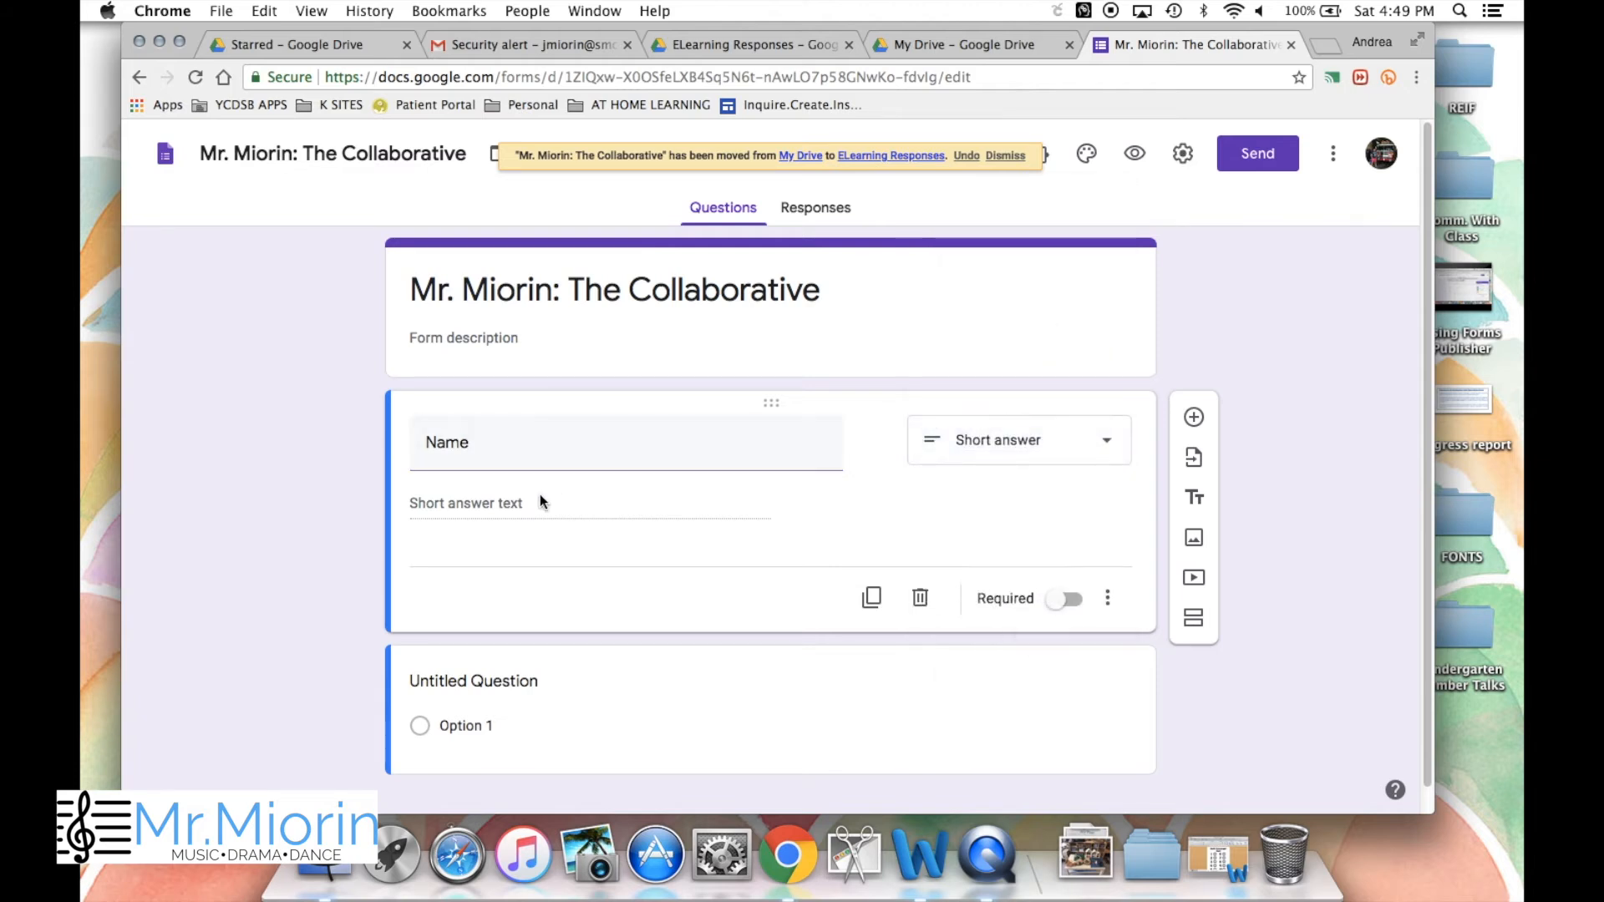
- Add the description "Please write your FIRST and LAST name" to the Name question and make it required
click(1106, 598)
click(1181, 671)
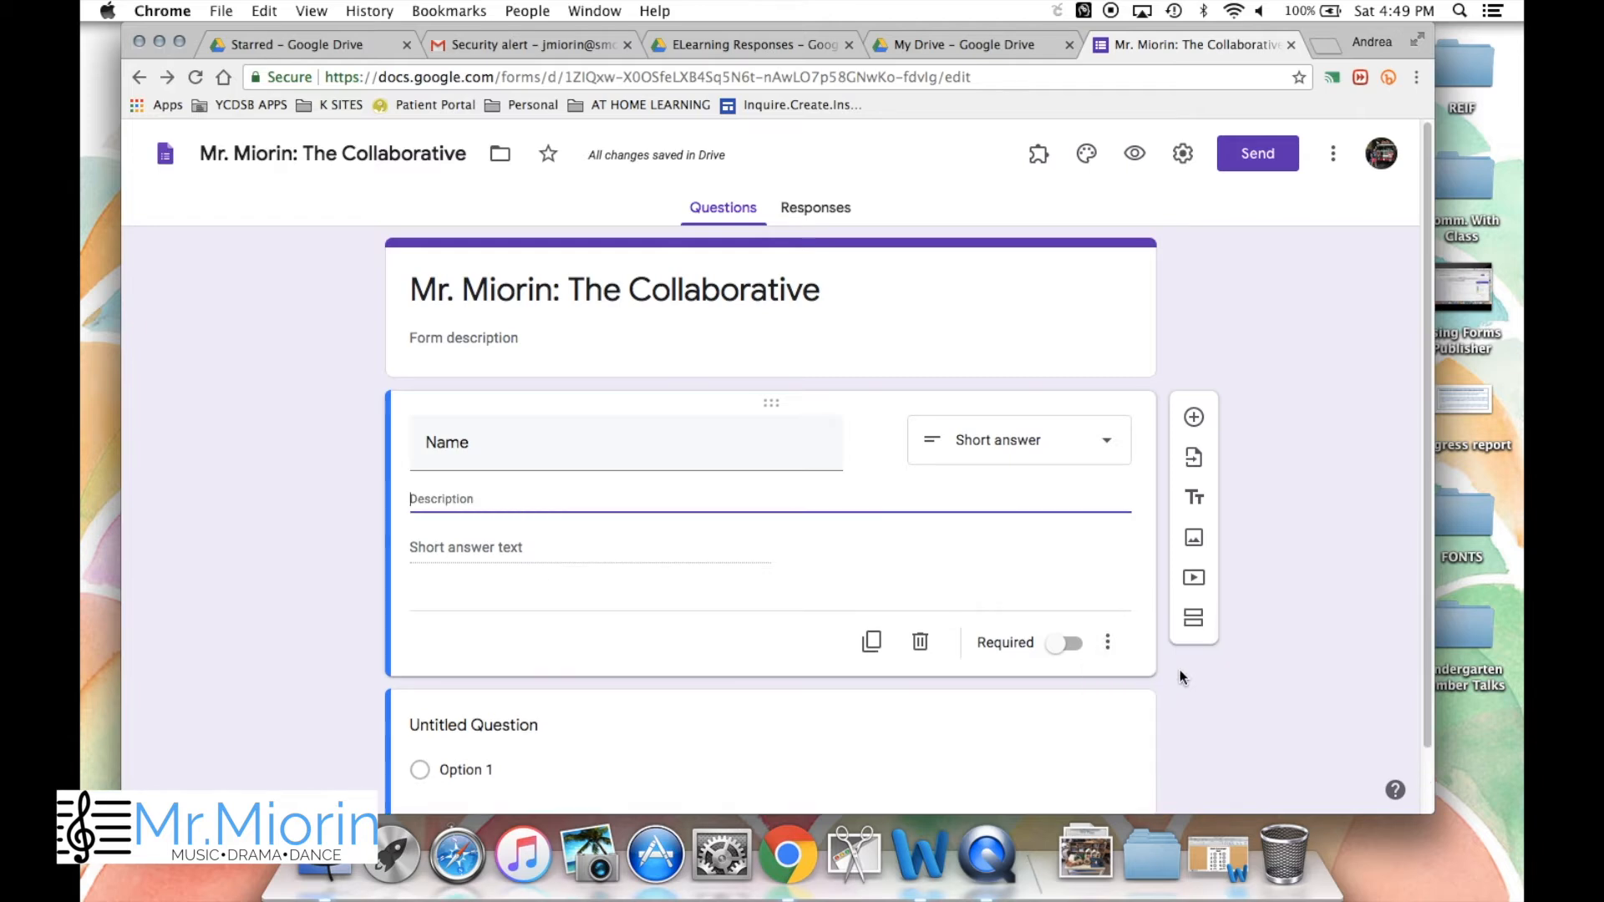
text(Please w)
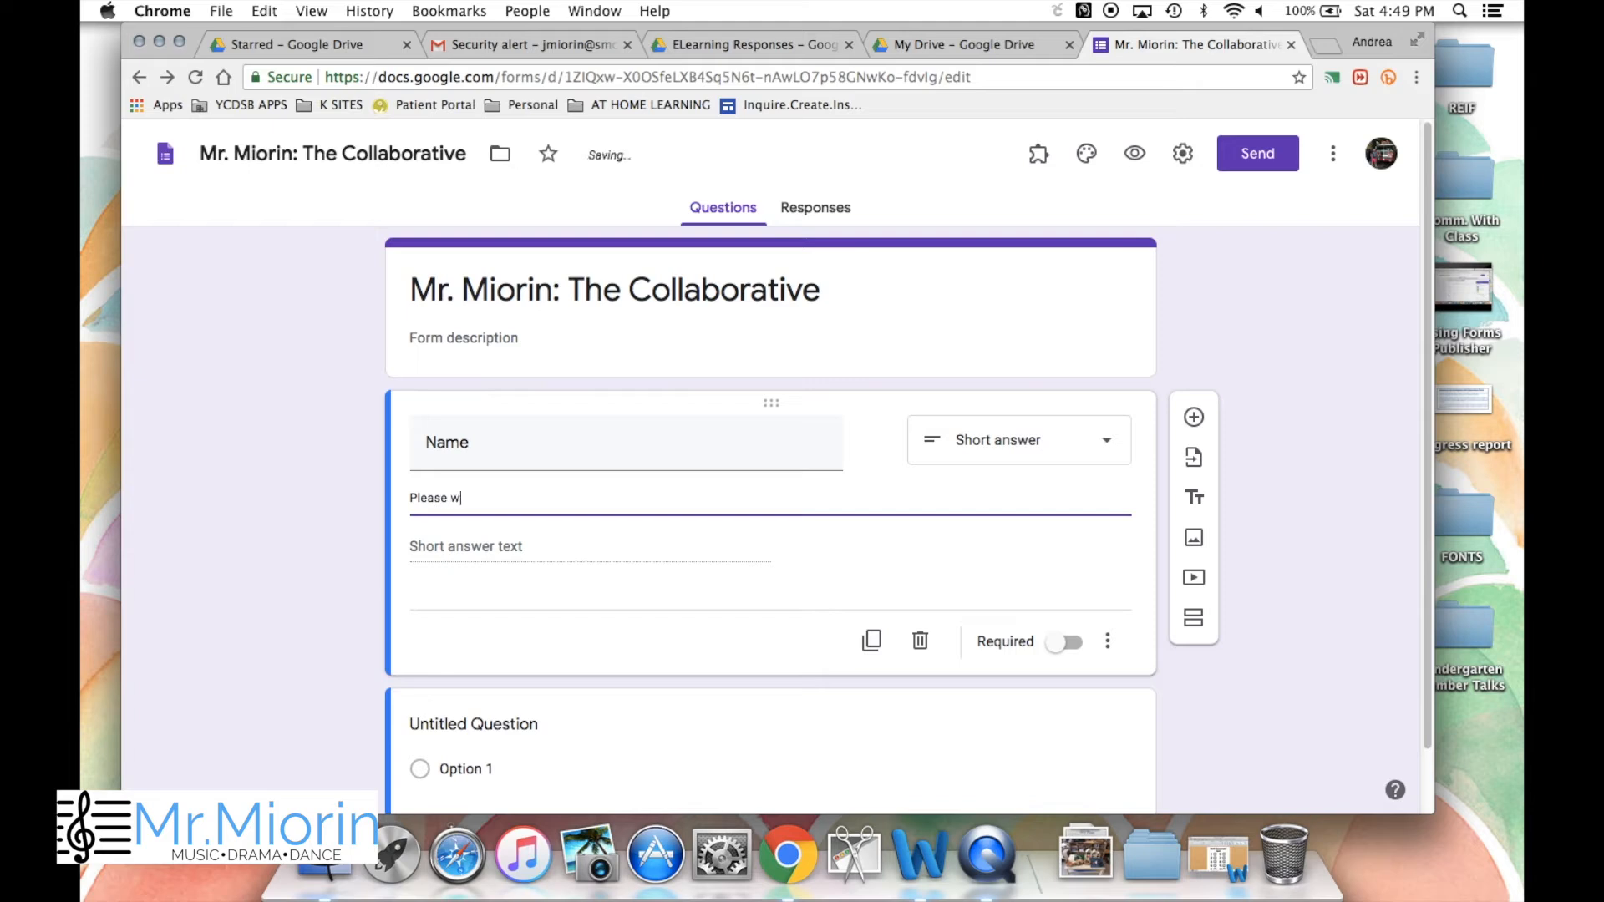
text(rite your FIRST and LAST name)
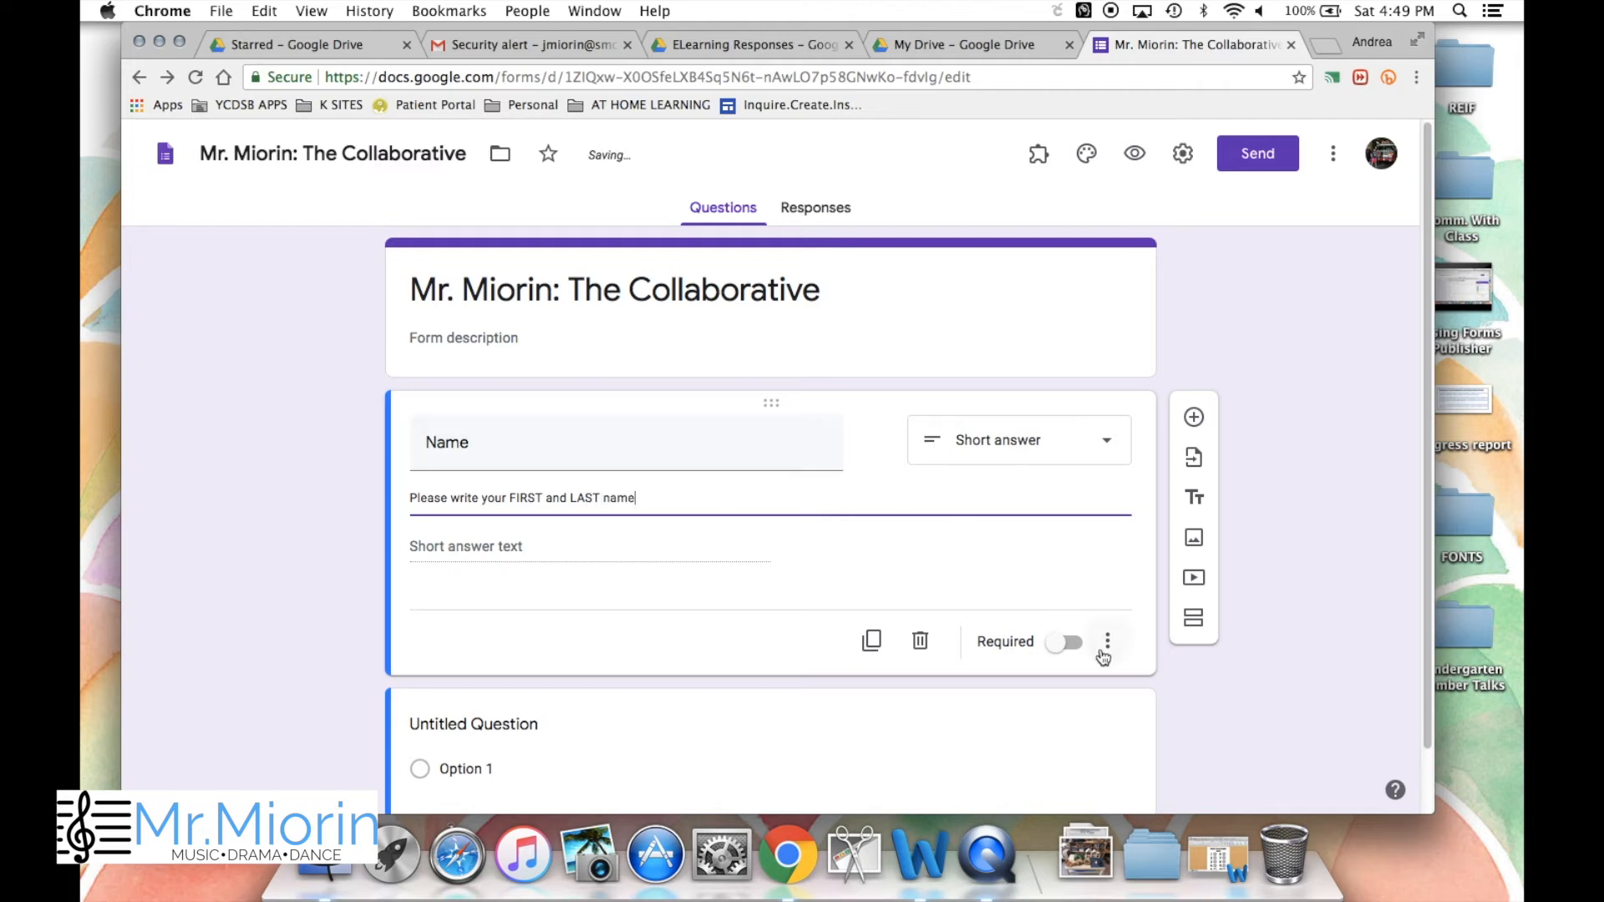
click(1063, 655)
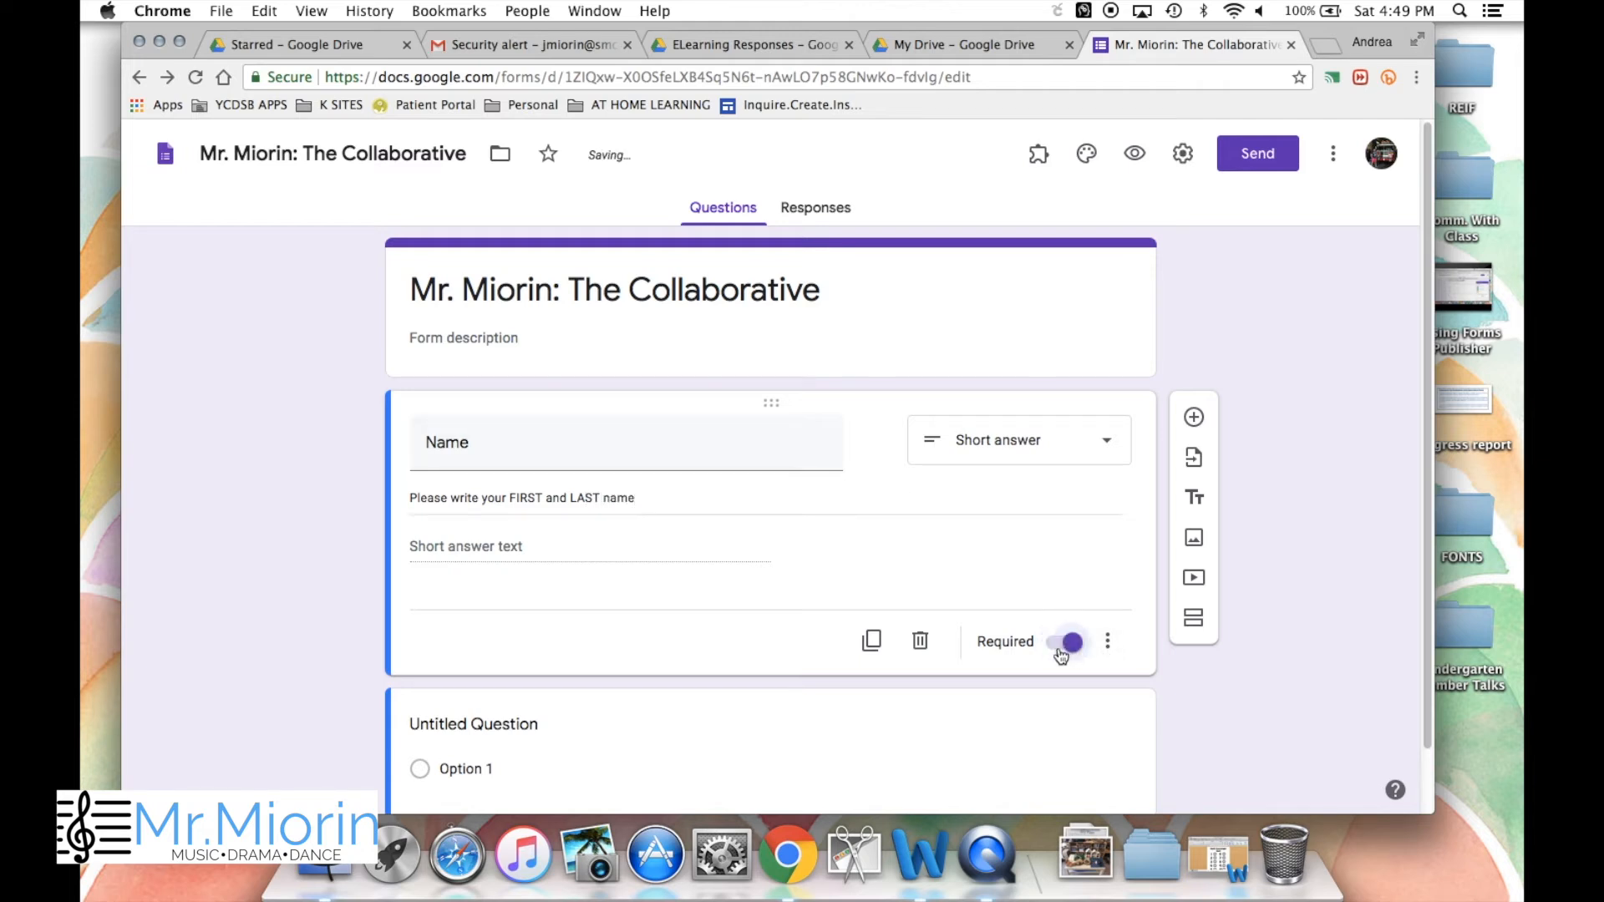
- Add a question titled "Classroom Teacher" below the Name question and set its type to Dropdown
scroll(1092, 667, down, 1)
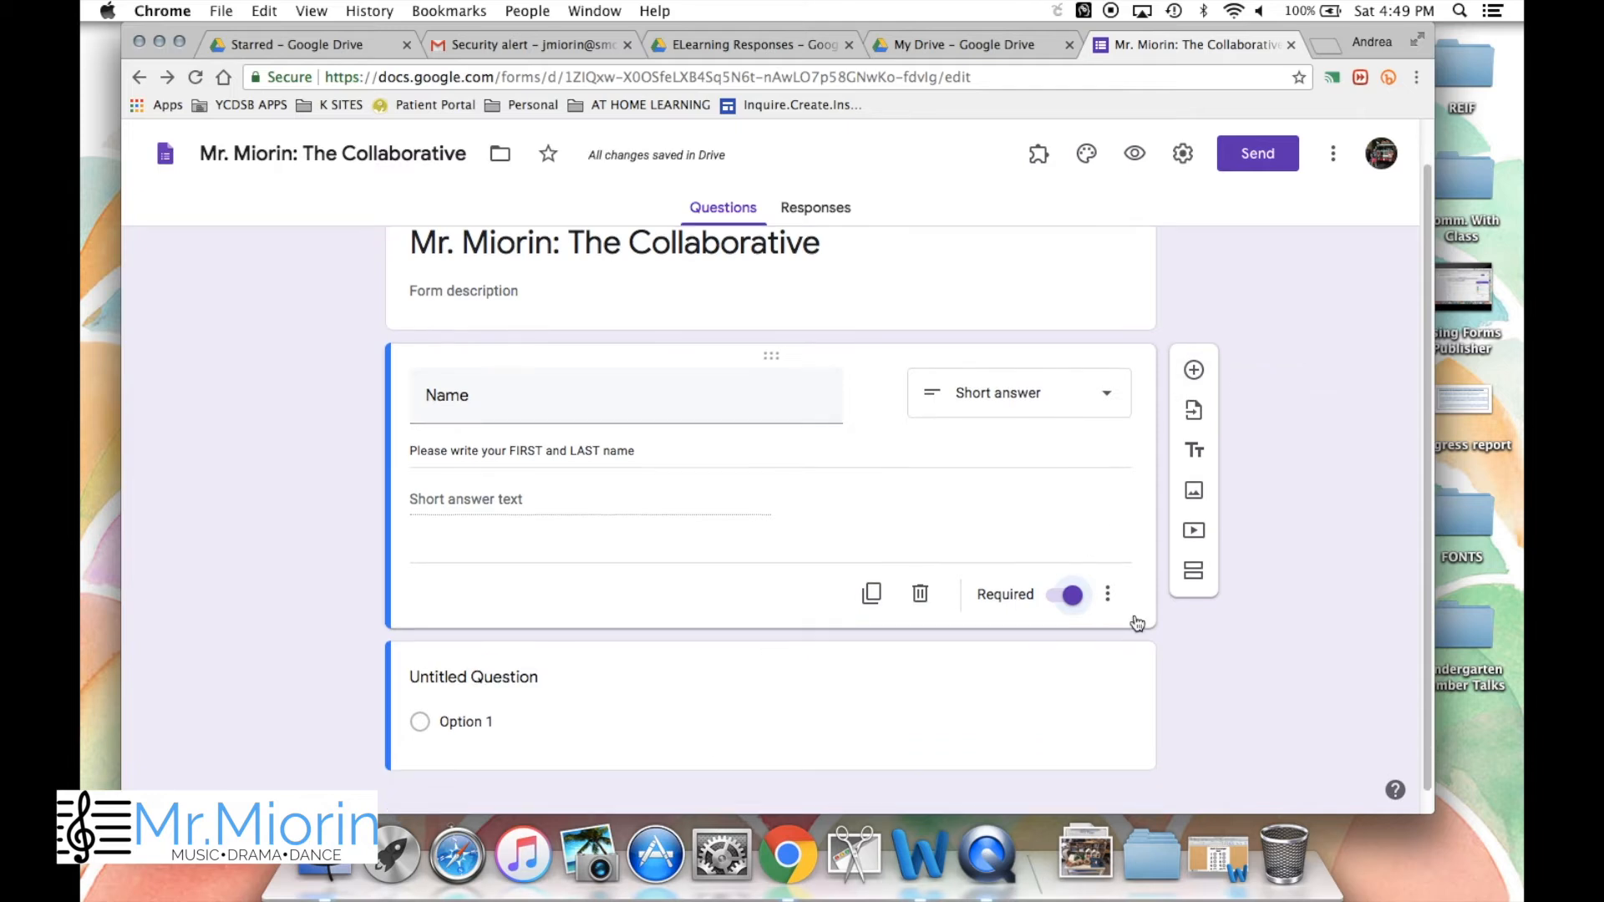
click(1196, 370)
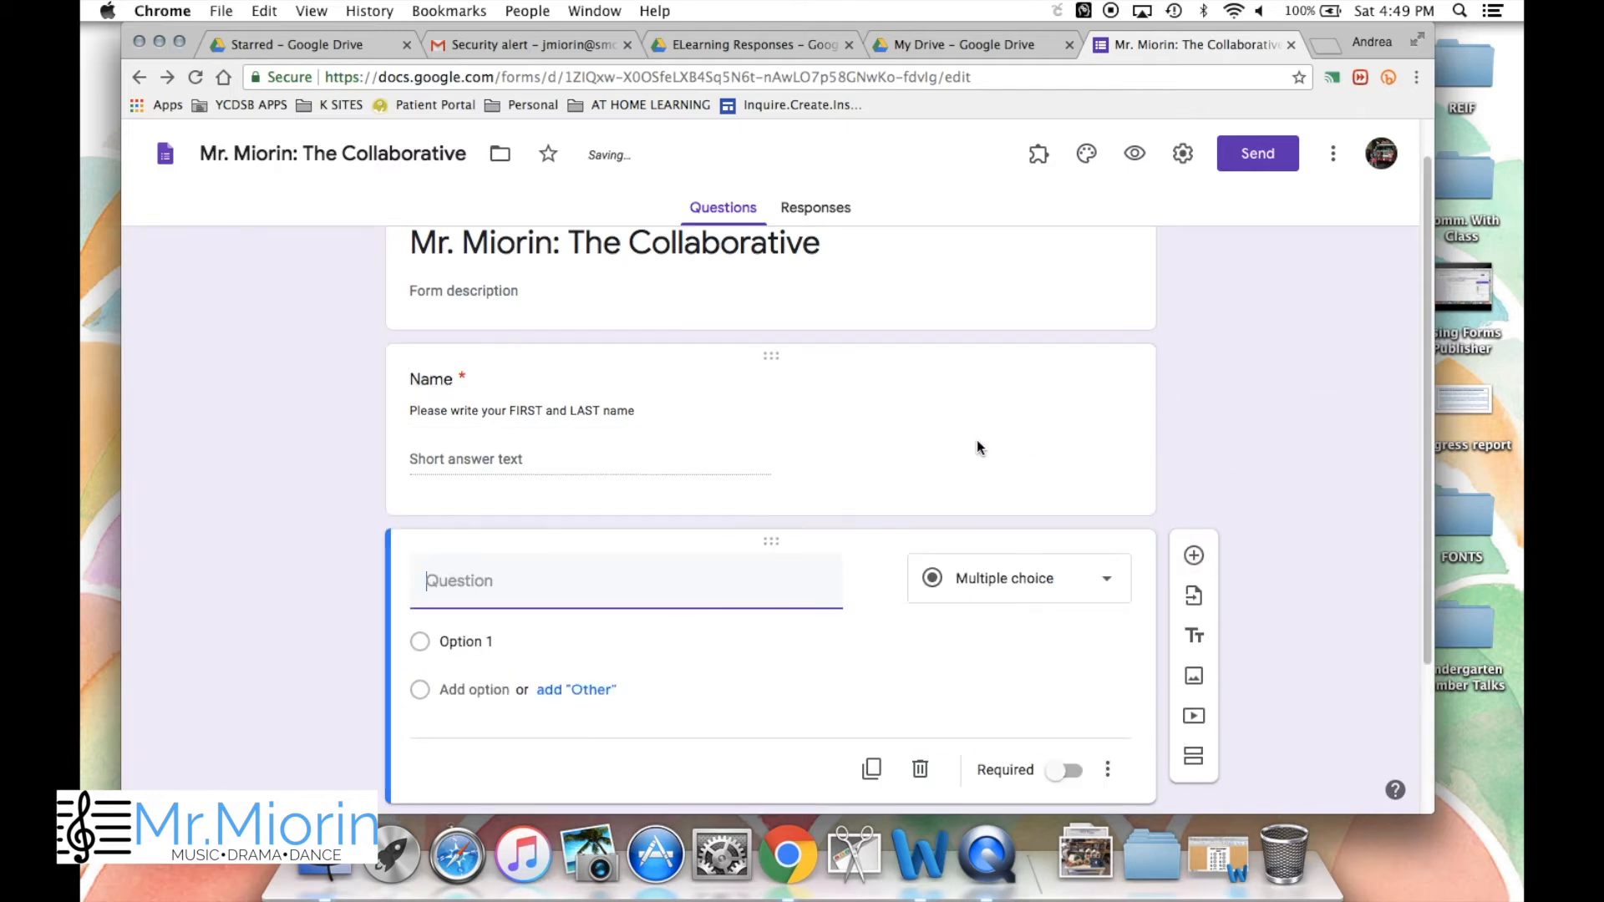
text(Classroom Teacher)
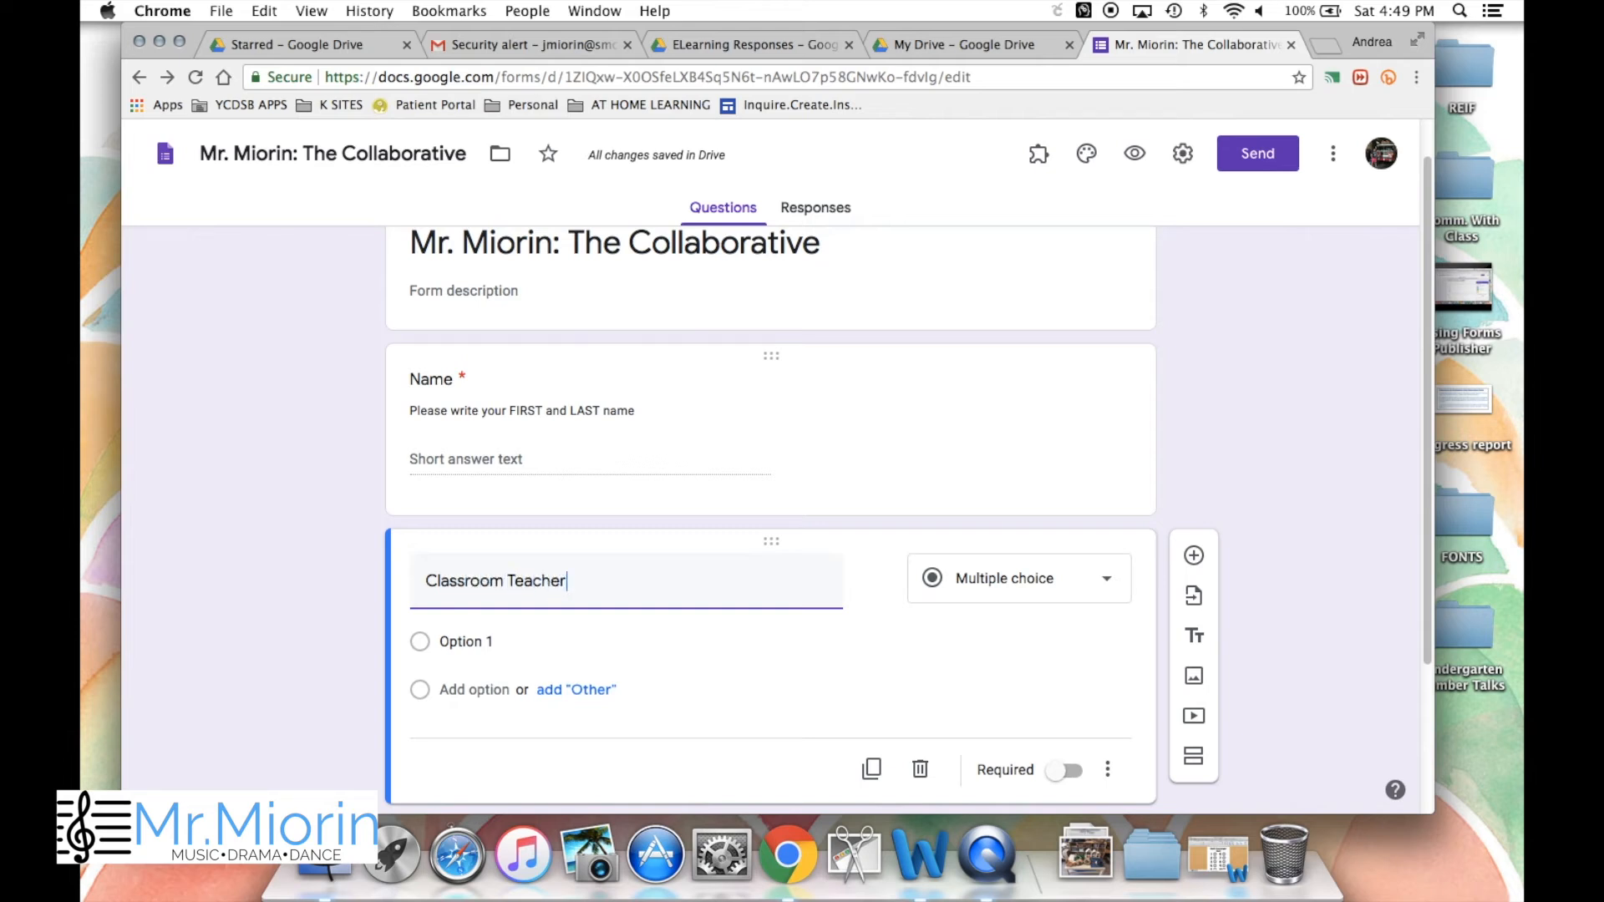
click(969, 577)
click(995, 422)
- Enter the dropdown options "Teacher Name 1", "Teacher Name 2" and "Teacher Name 3" for Classroom Teacher and make the question required
click(516, 640)
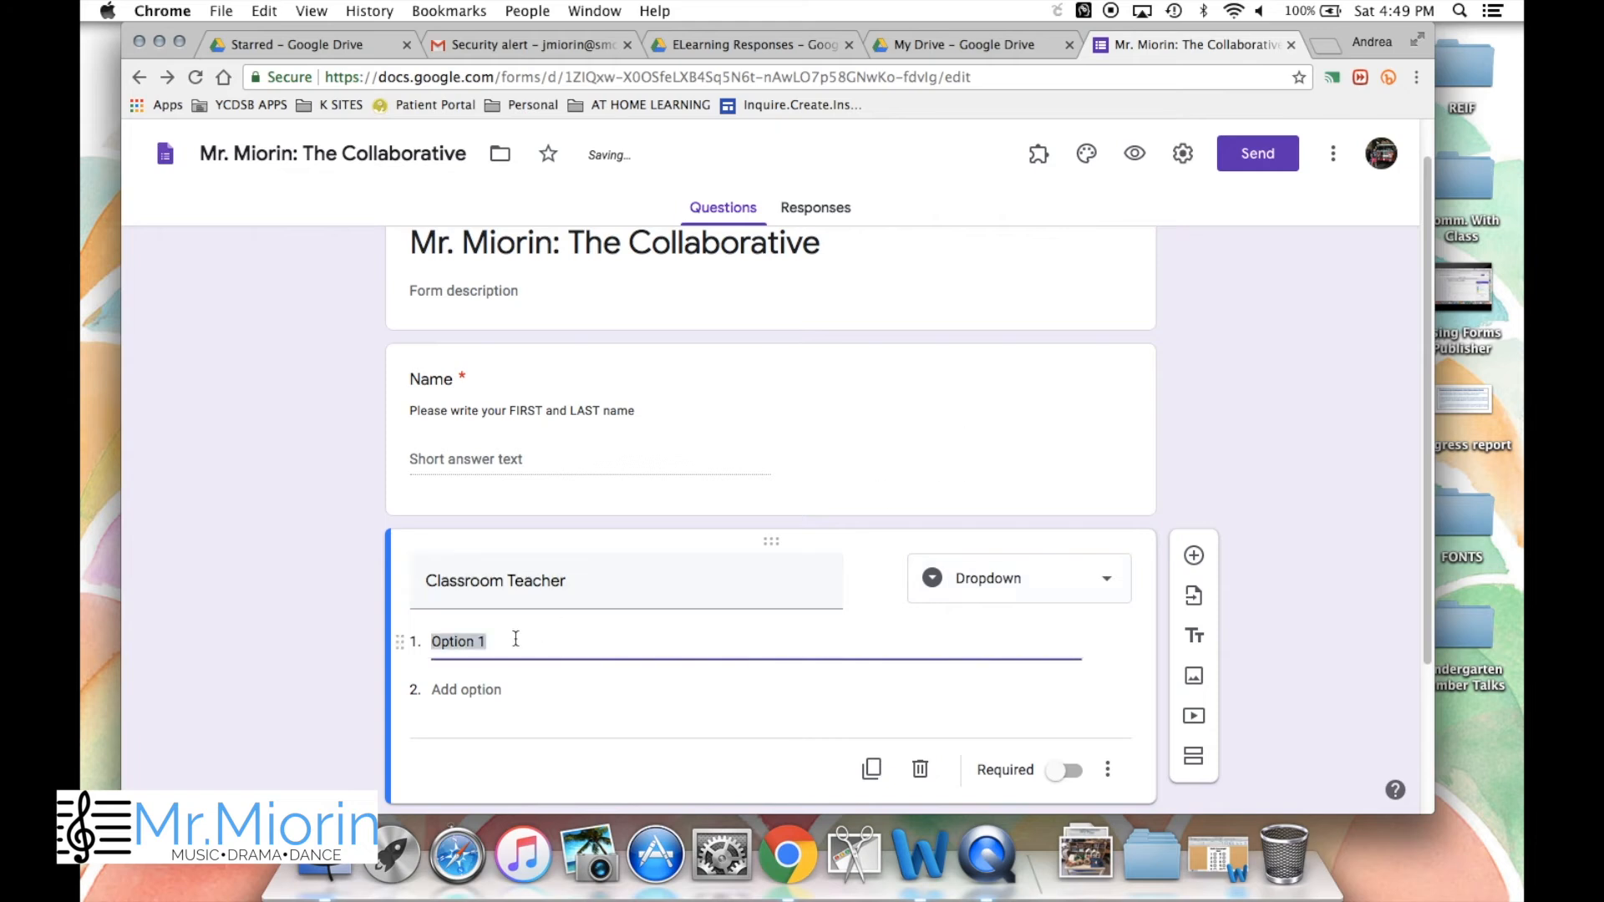
text(Teacher)
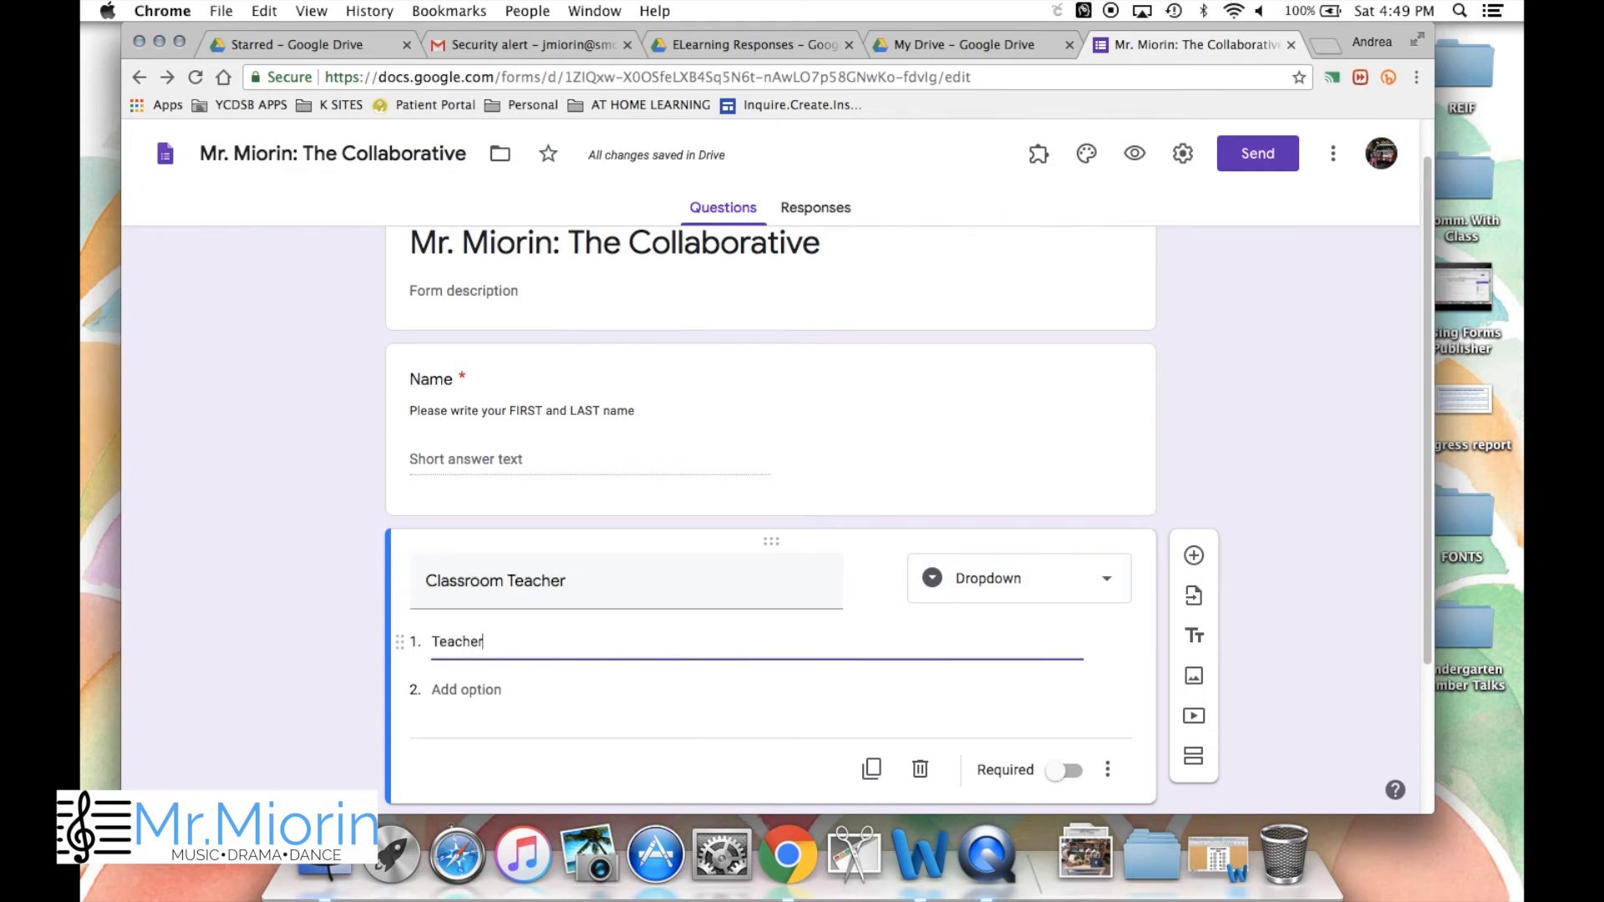
text( Name 1)
key(Return)
text(T)
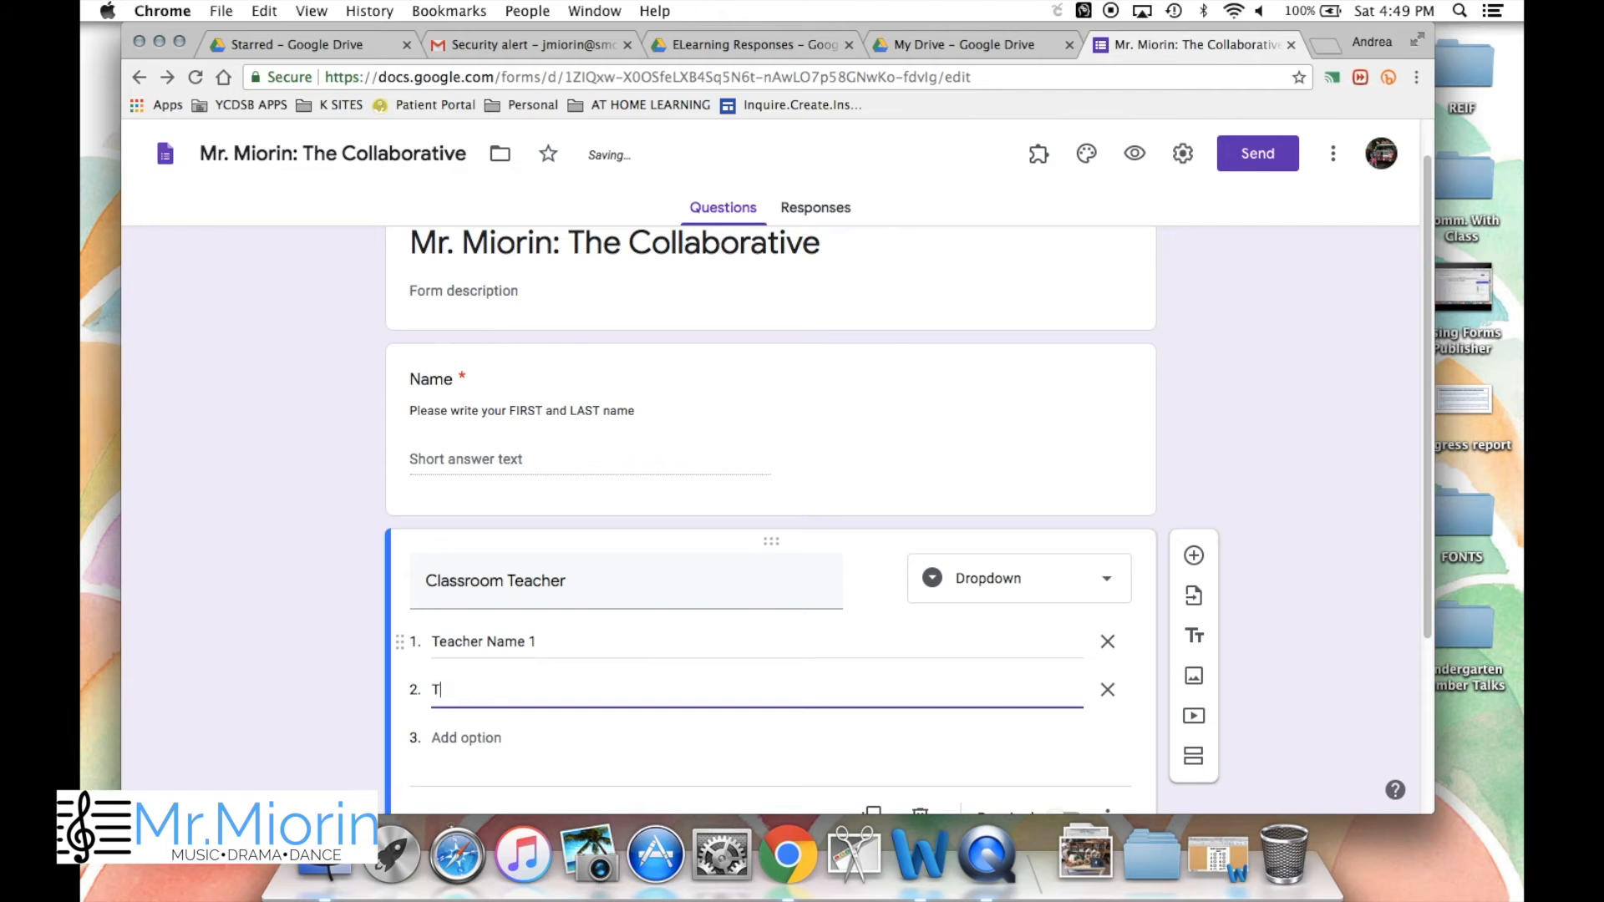
text(eacher Name 2)
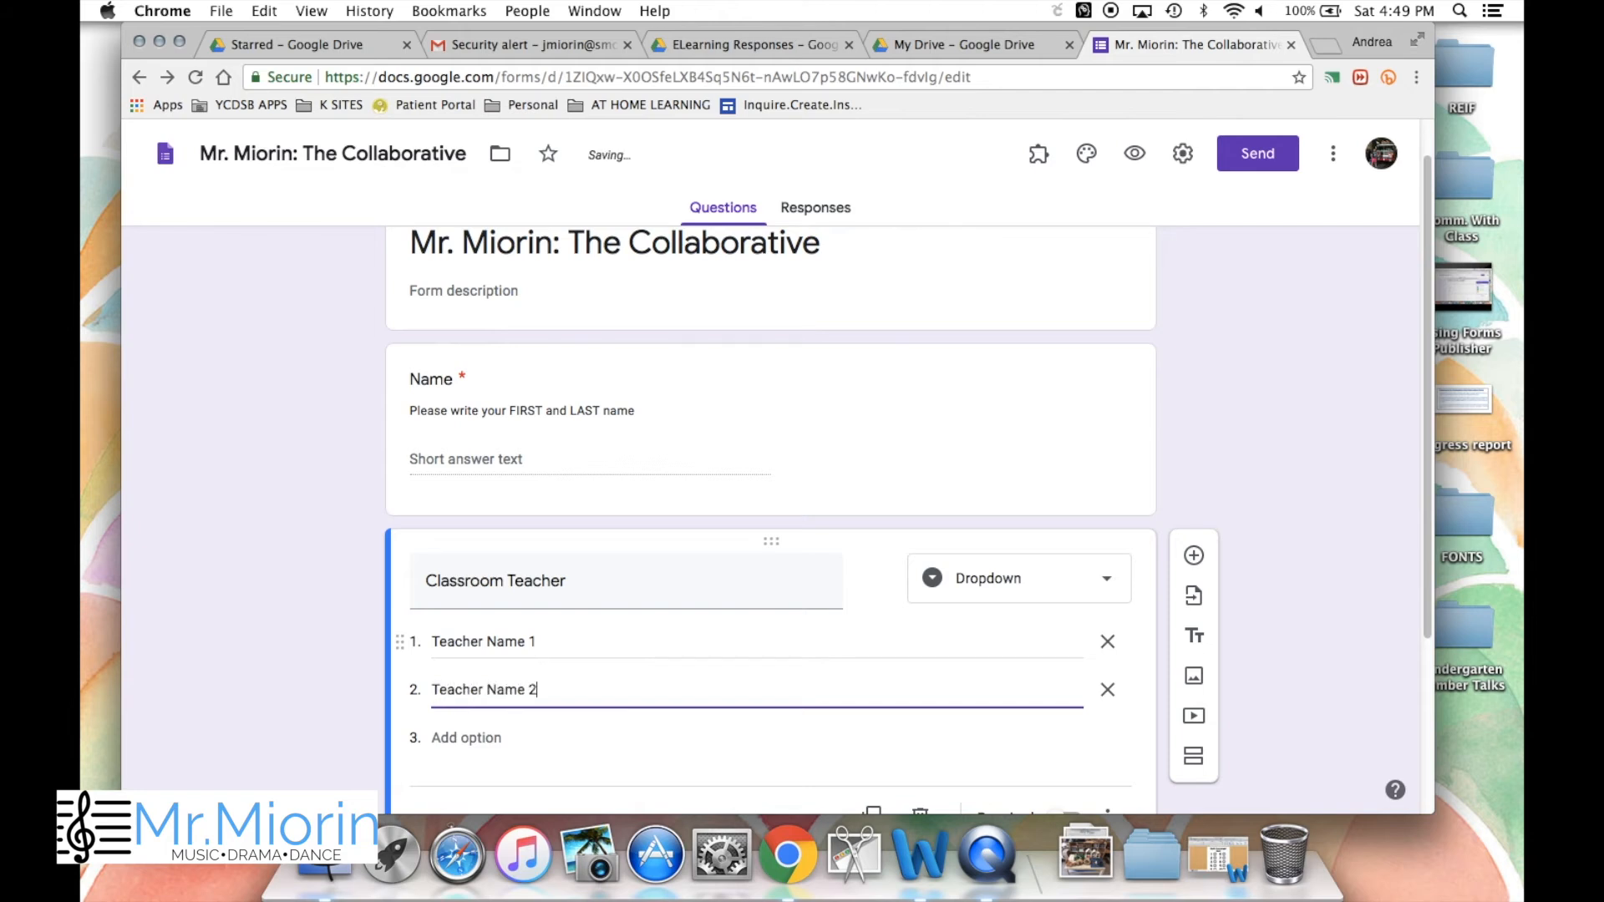
key(Return)
text(Teacher Name 3)
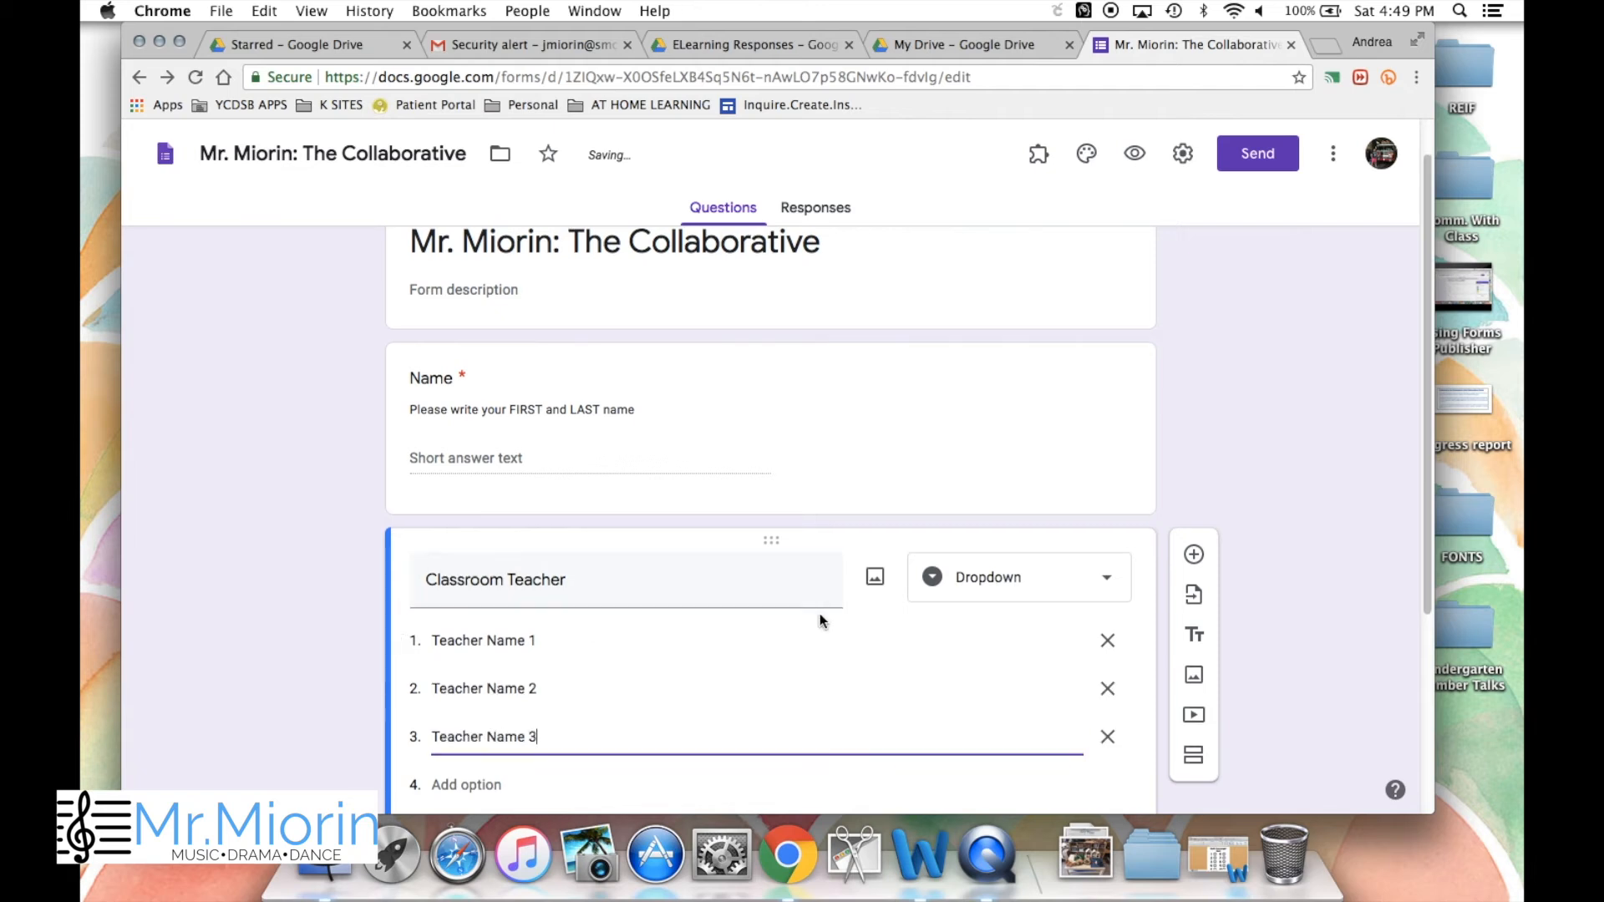
scroll(819, 621, down, 2)
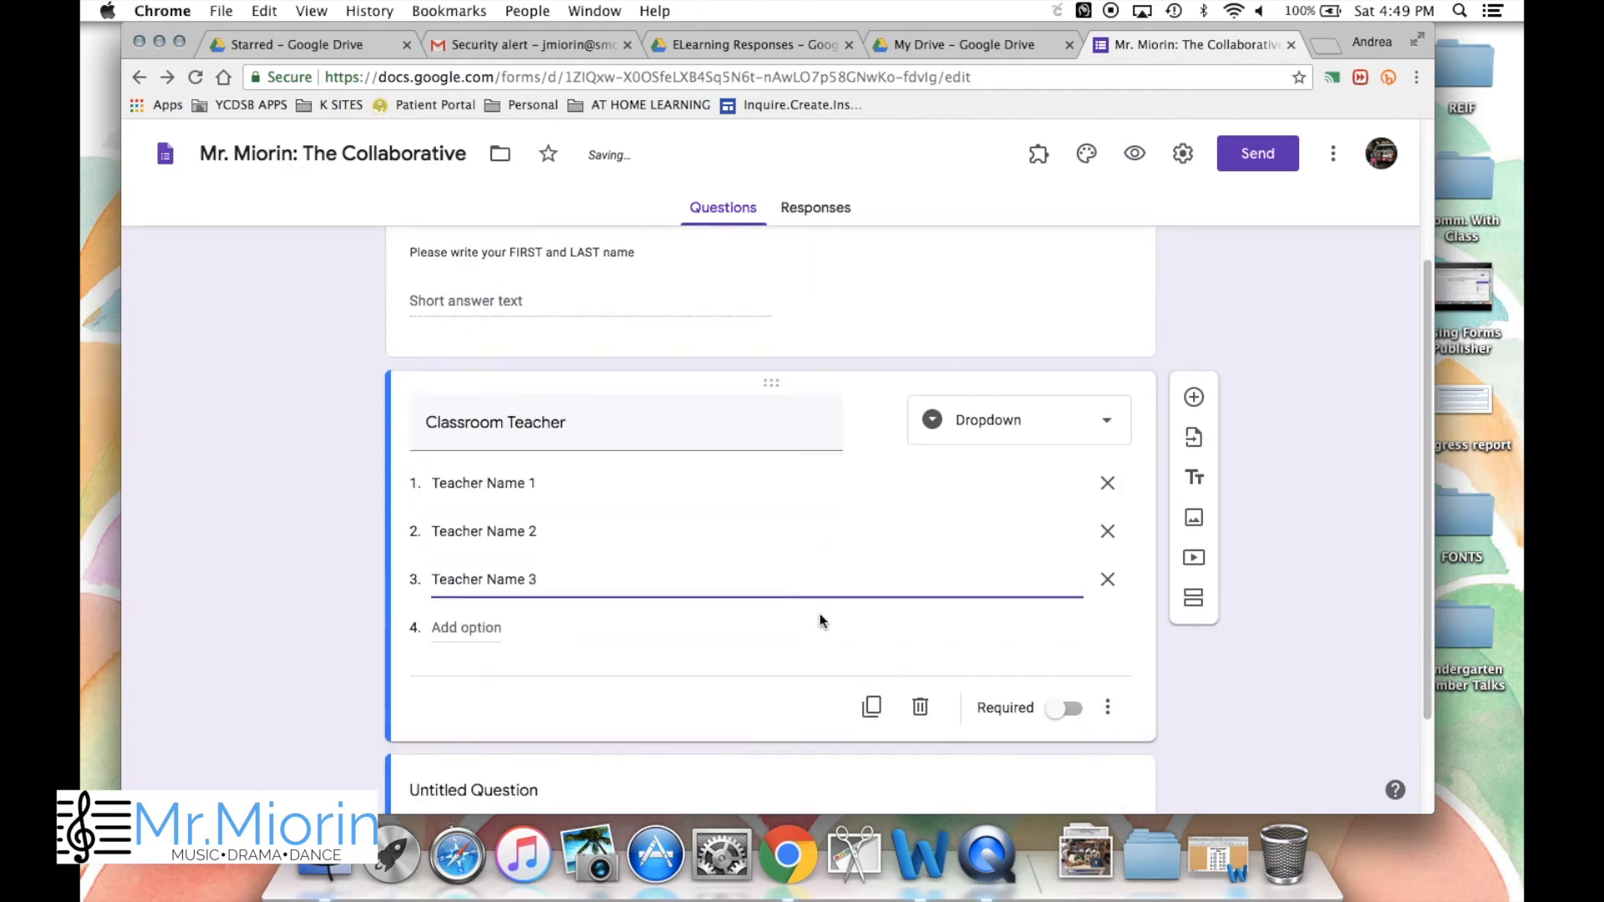
click(1067, 712)
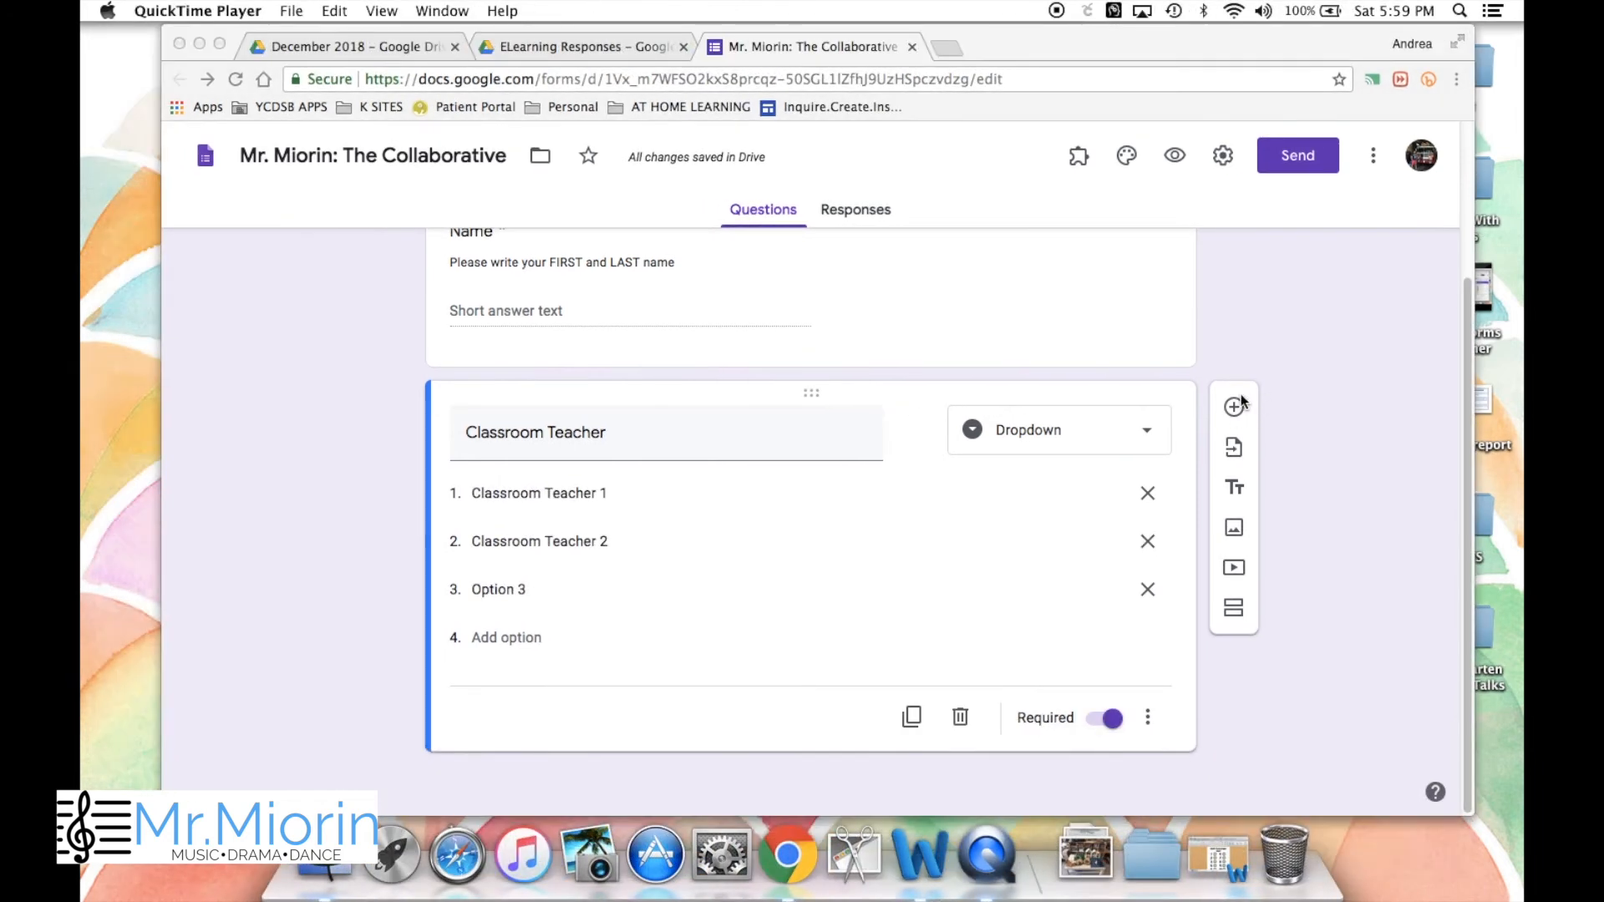
- Add a question titled "My Learning" below the Classroom Teacher question and set its type to Paragraph
click(1234, 407)
click(1234, 409)
text(My Learning)
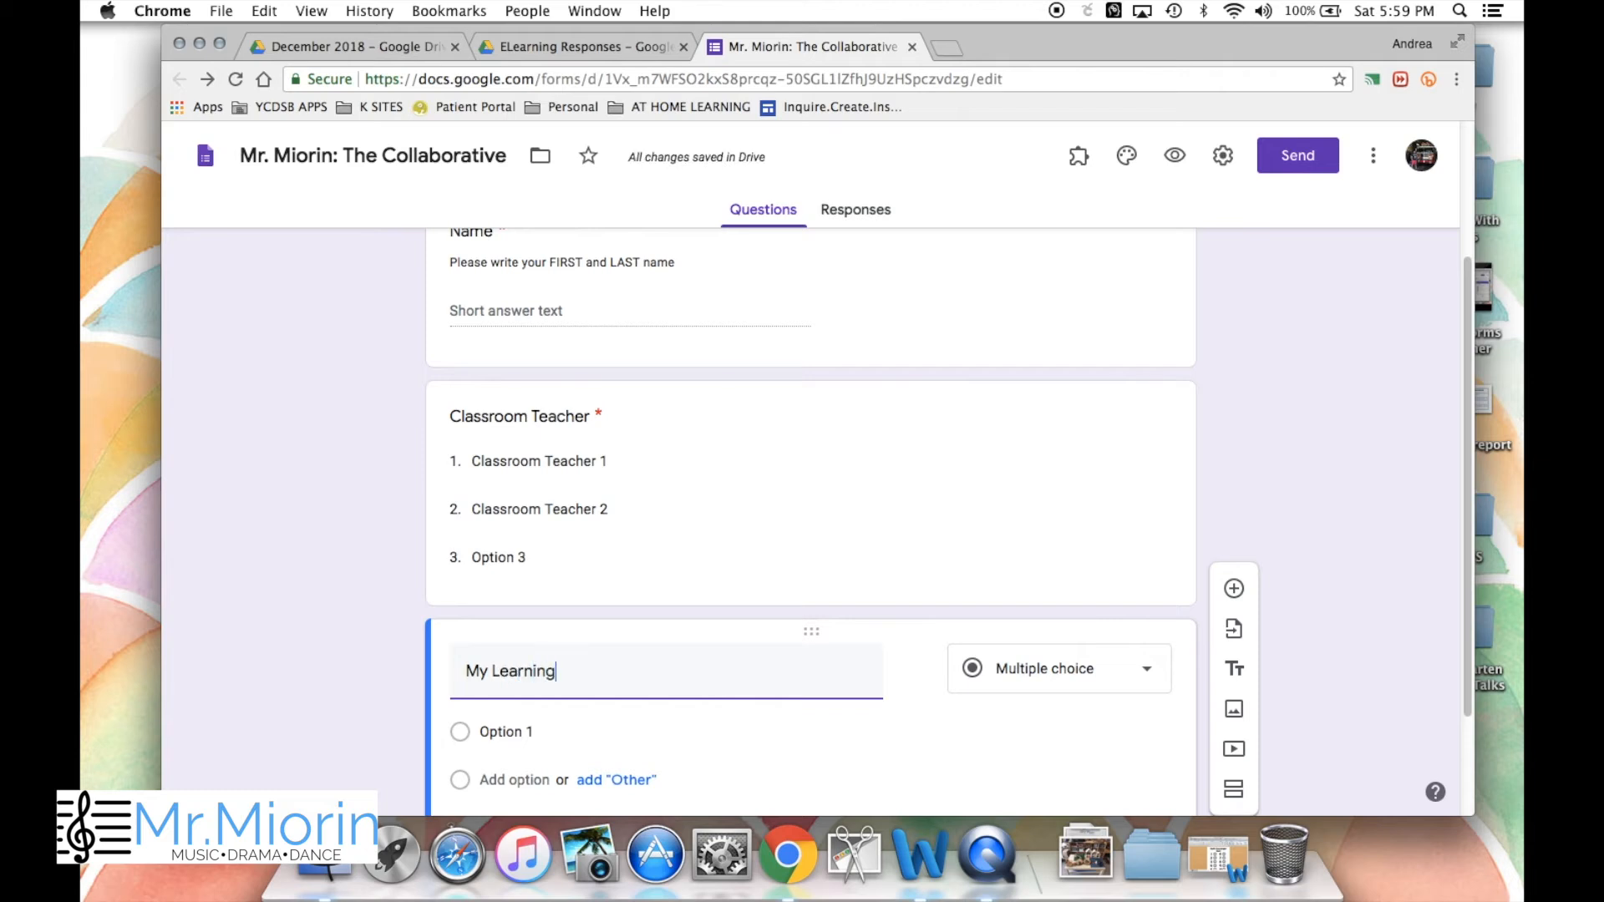
click(1081, 675)
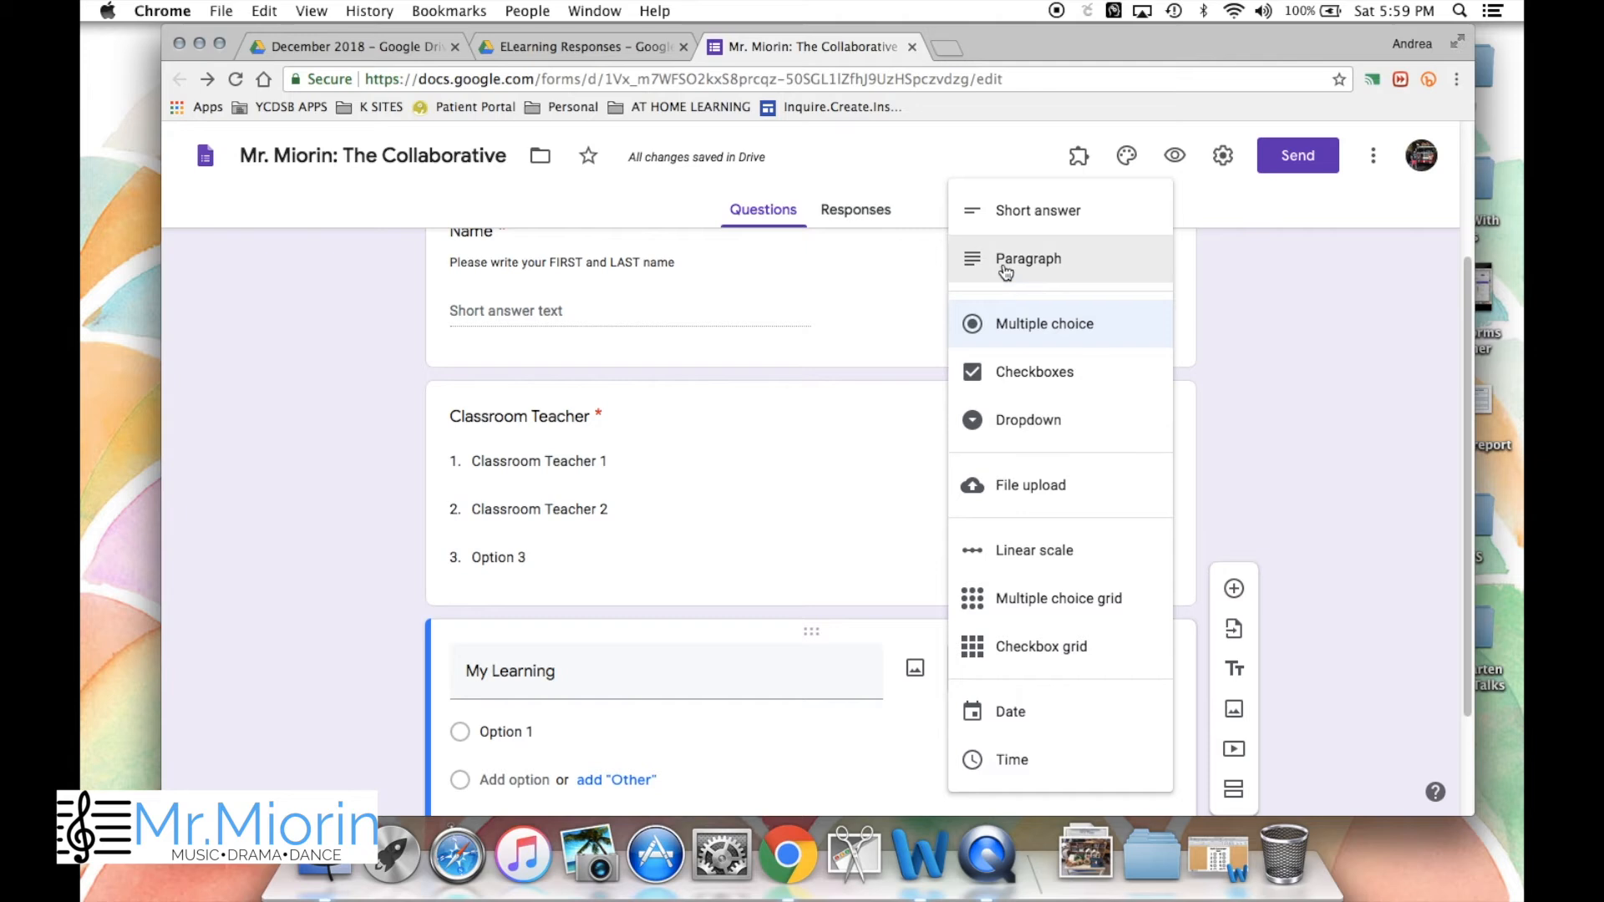
click(1005, 261)
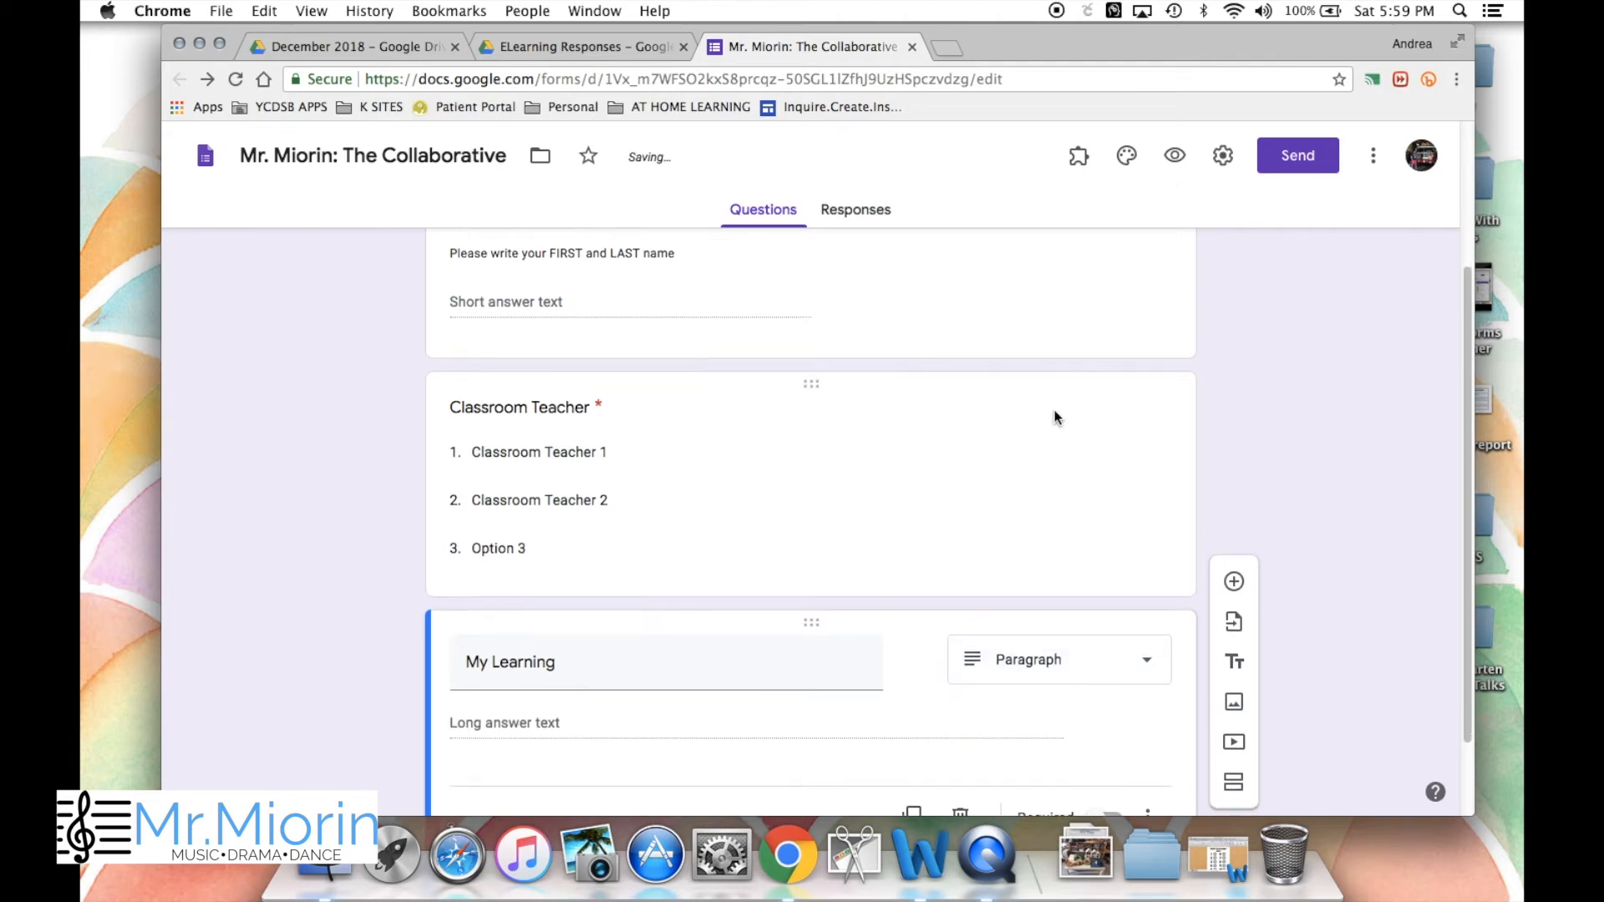
scroll(1049, 396, down, 3)
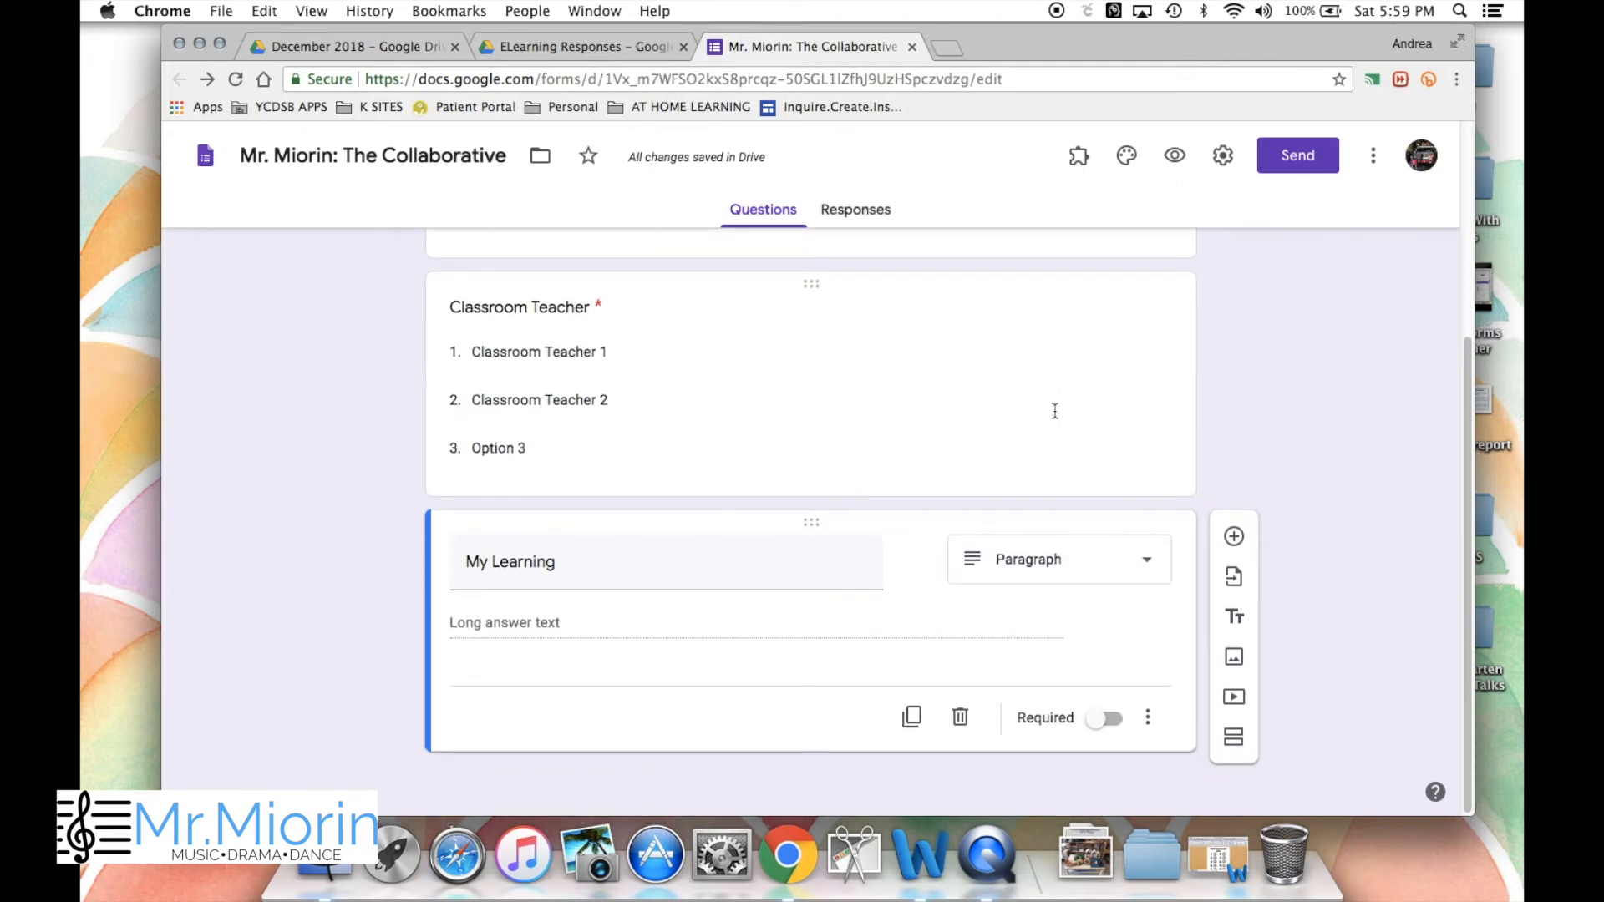
- Add a question titled "File Upload" below My Learning, set its type to File upload and allow respondents to upload files to Drive
click(1236, 537)
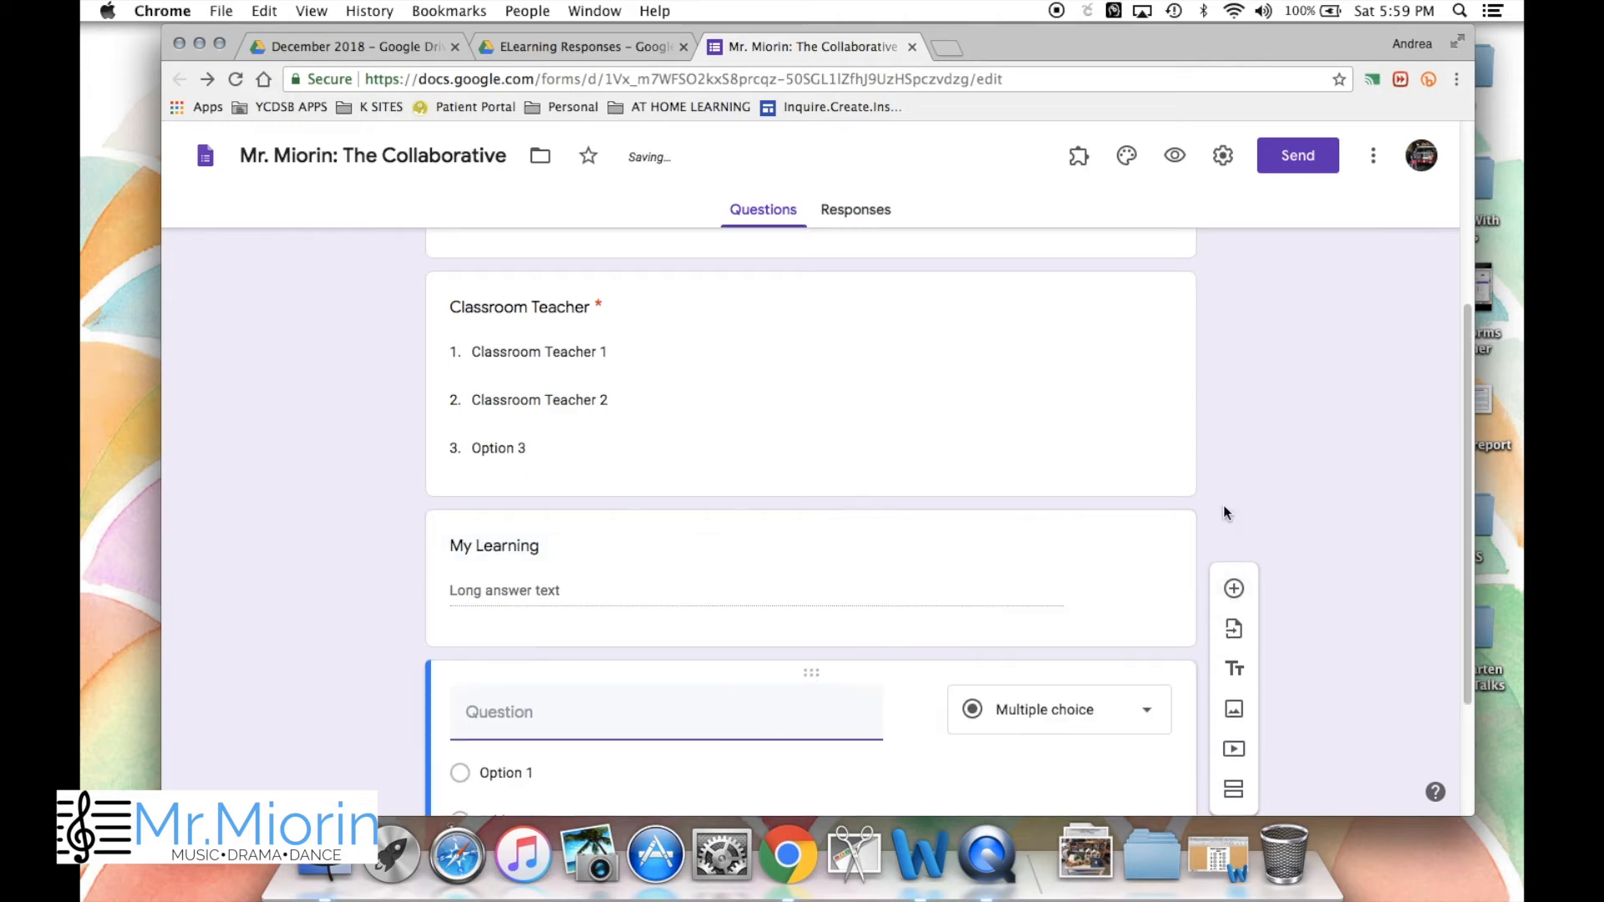
text(File Upload)
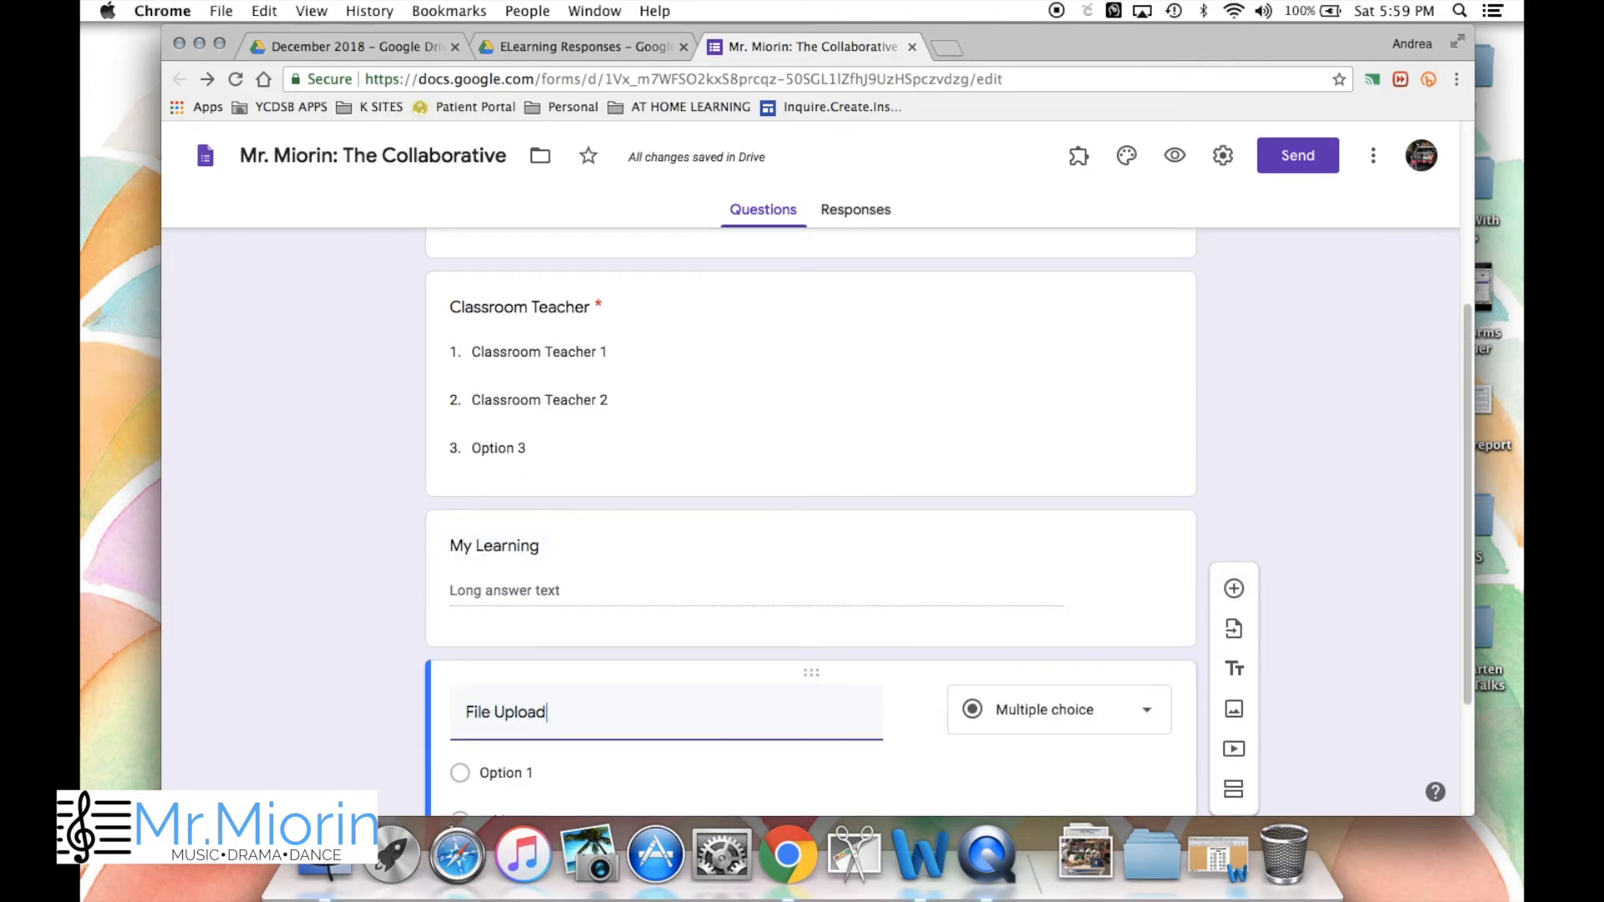
click(1081, 711)
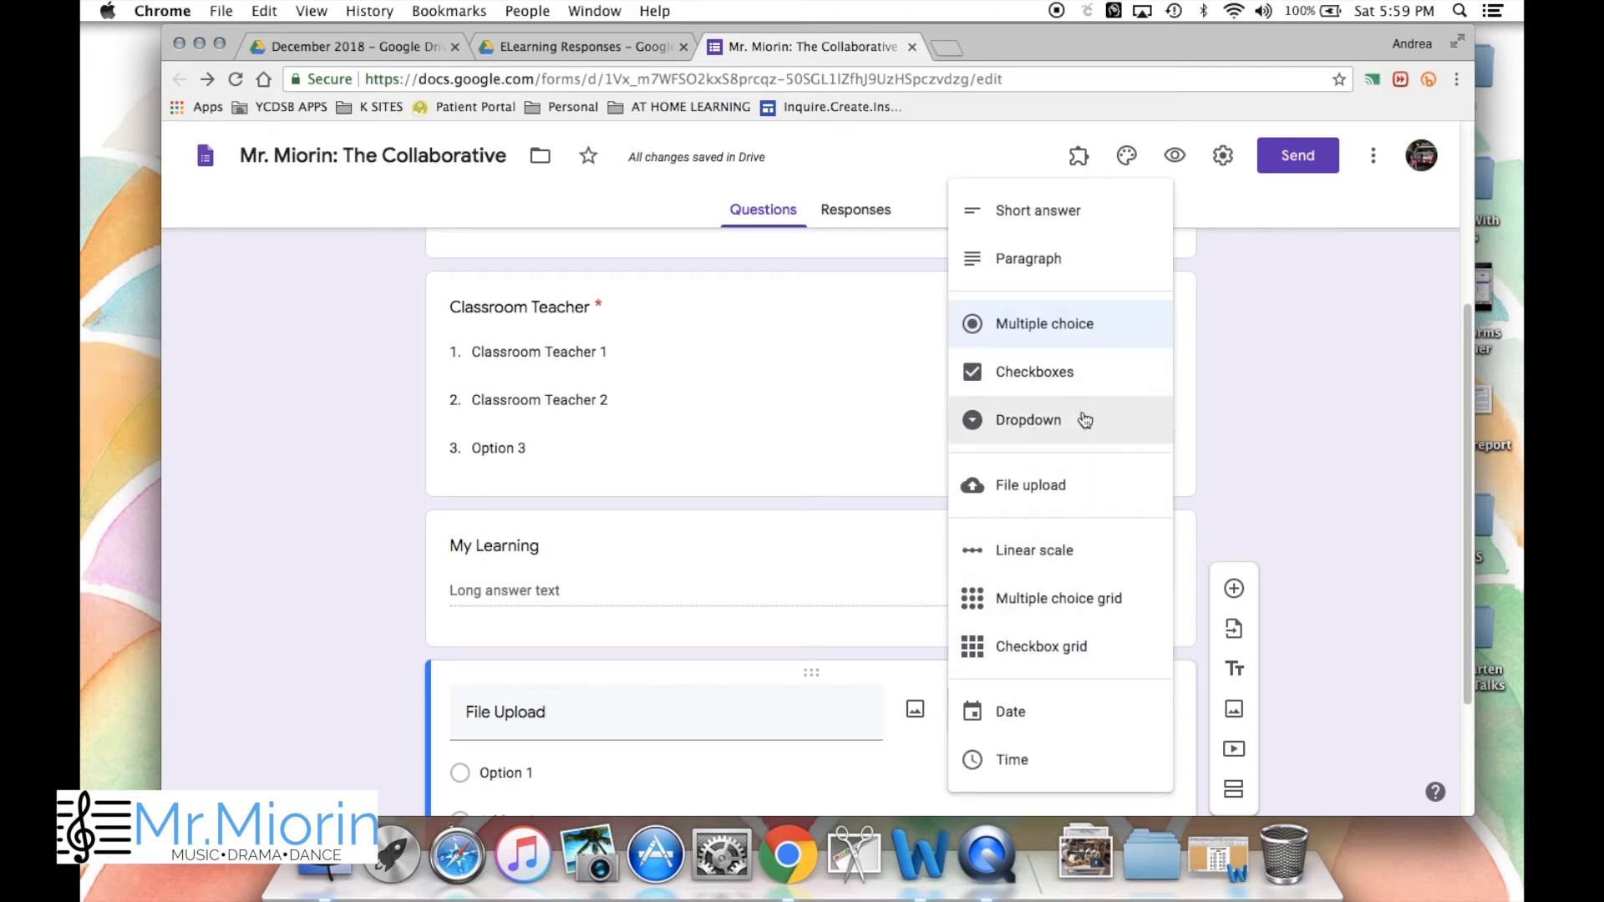
click(1065, 478)
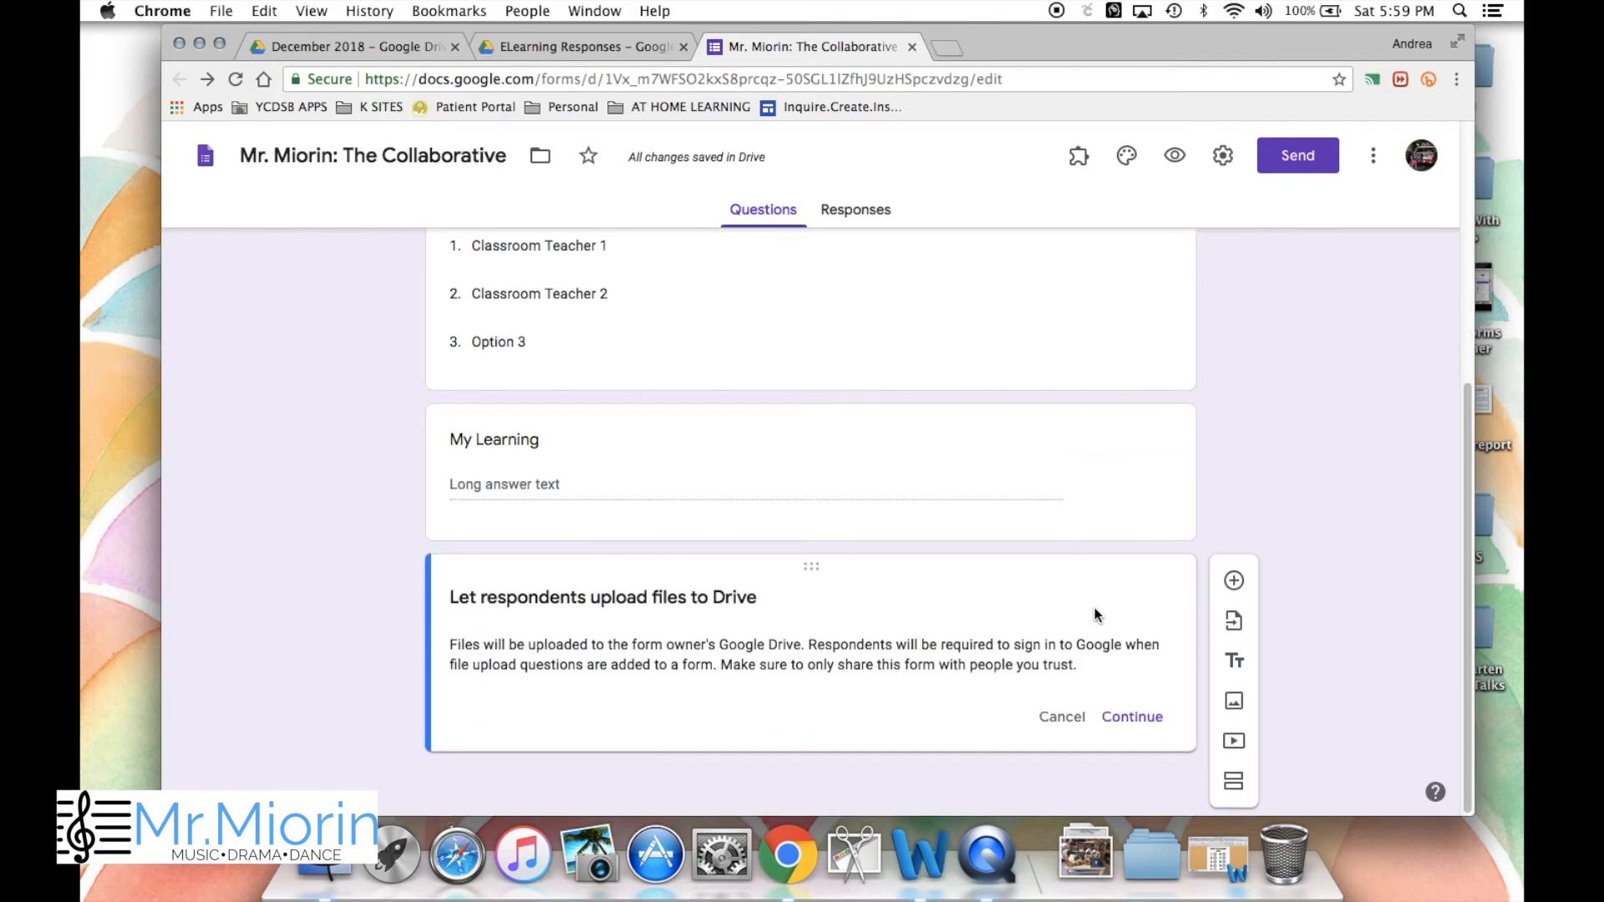
click(1128, 717)
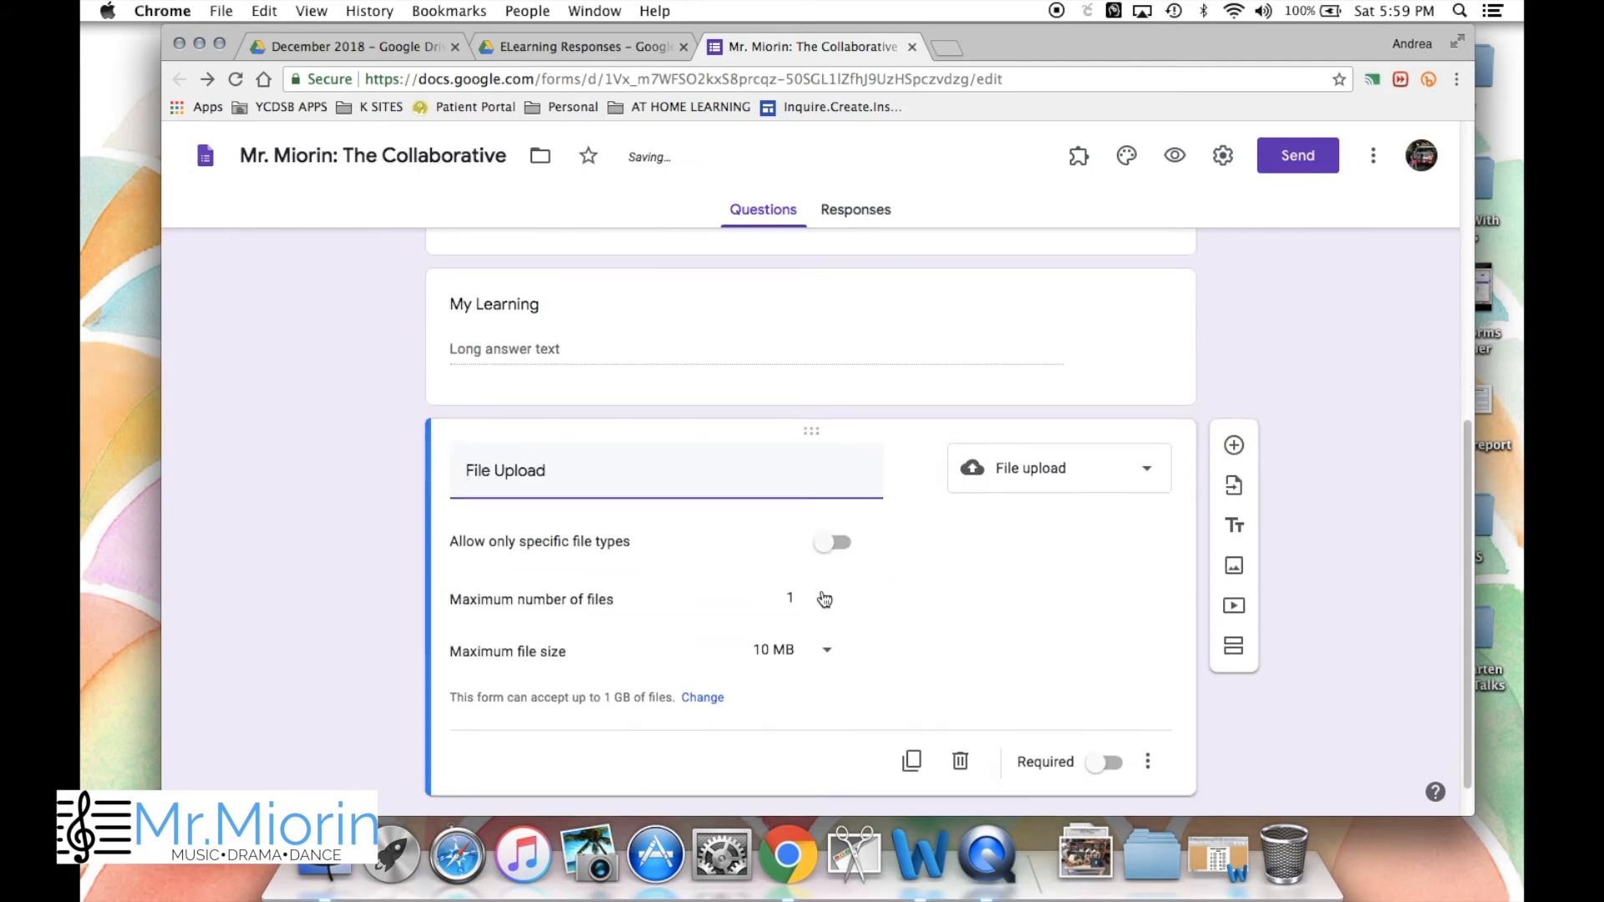
- Set the File Upload question's maximum number of files to 10 and maximum file size to 100 MB
click(821, 598)
click(804, 692)
click(811, 659)
click(807, 662)
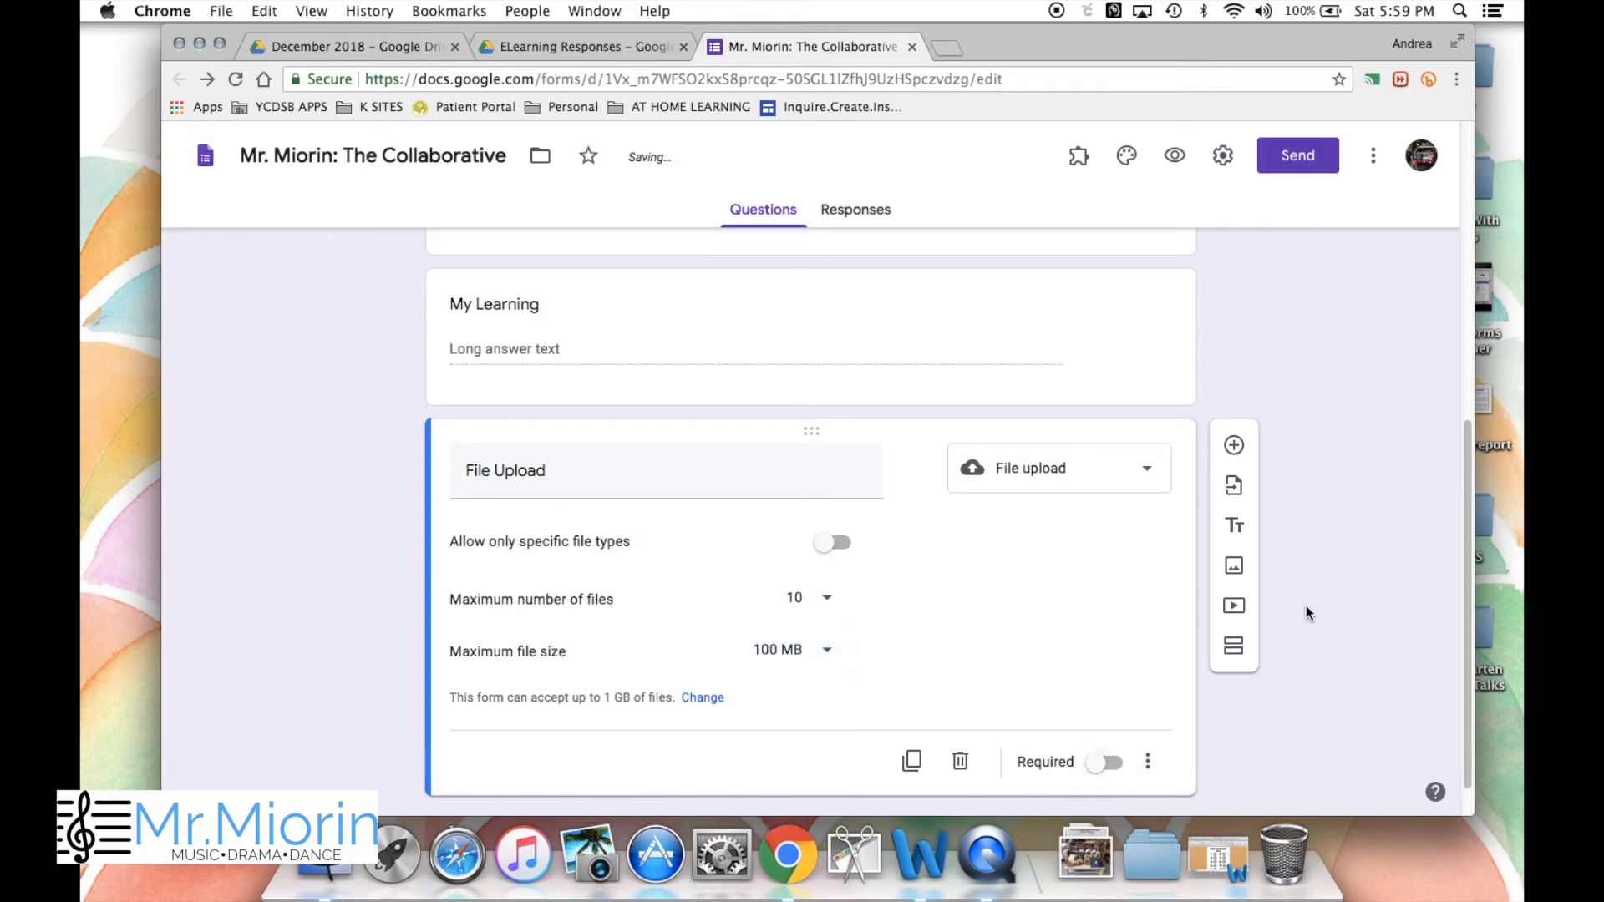
- Give the form the guitar player header image from the Work and School themes and close the theme options
click(1125, 157)
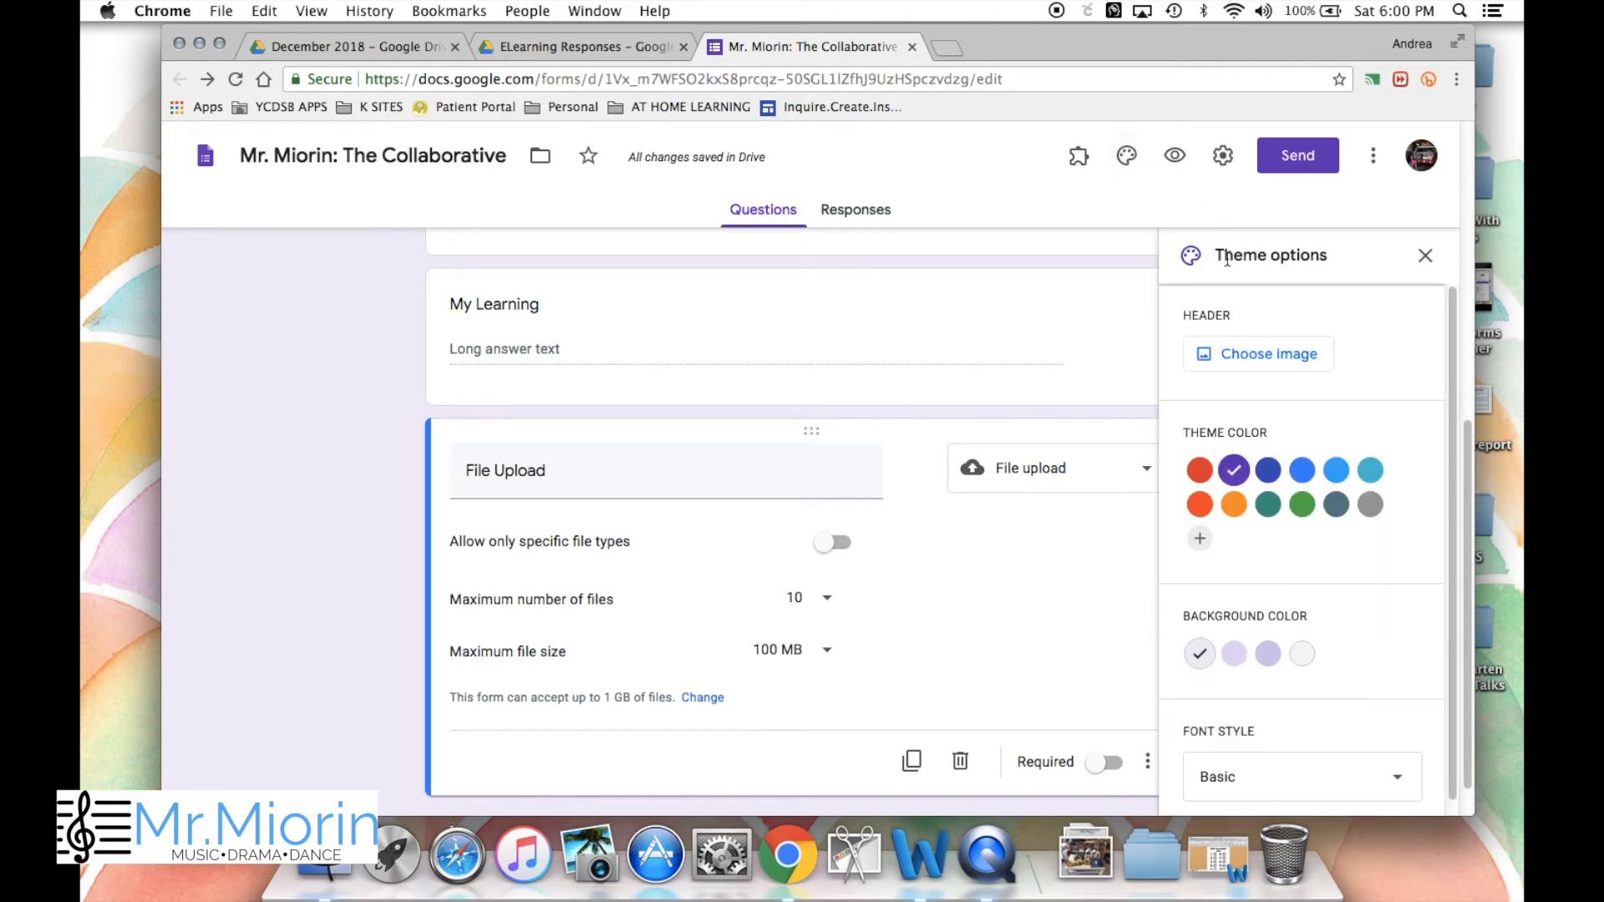
click(1253, 351)
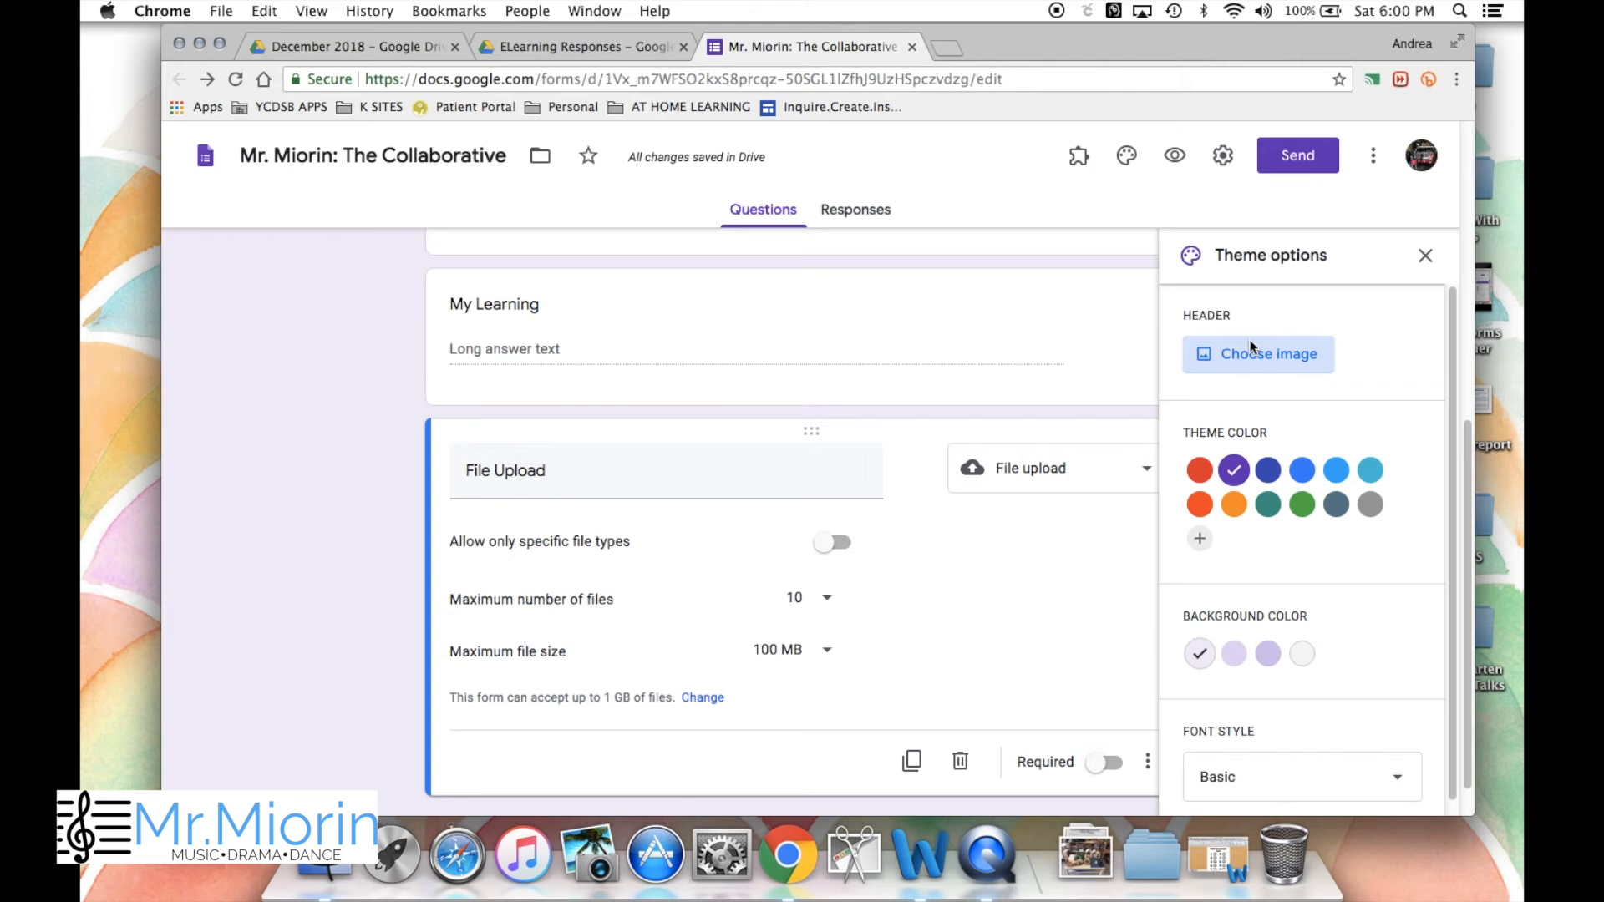
scroll(851, 377, down, 5)
scroll(851, 377, up, 5)
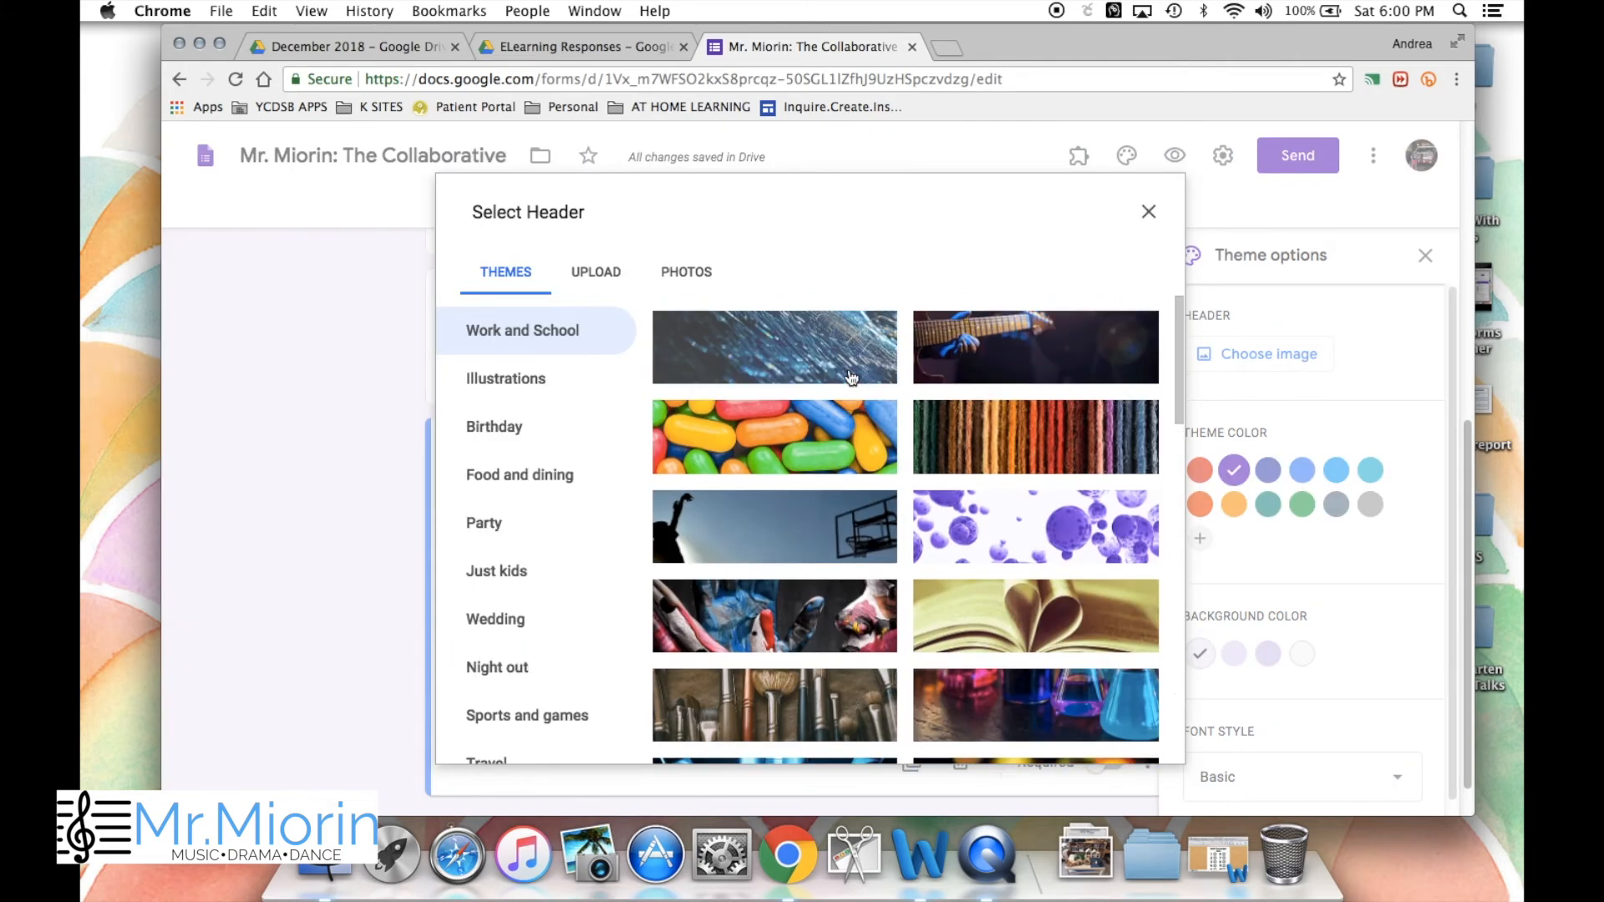
click(984, 327)
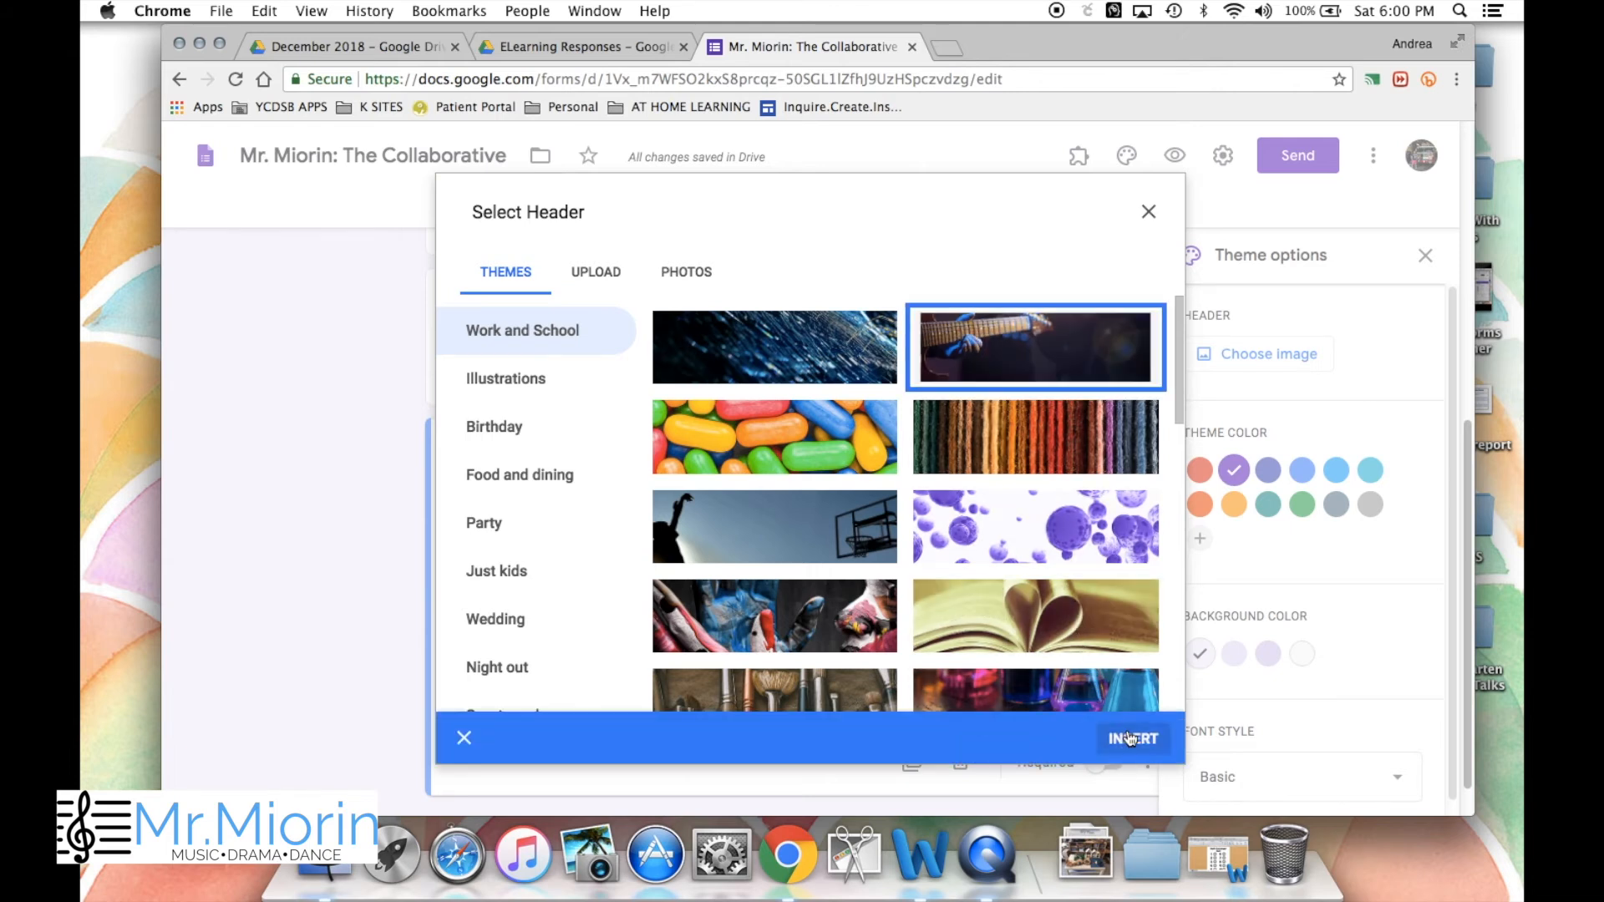
click(1130, 737)
scroll(1070, 666, up, 9)
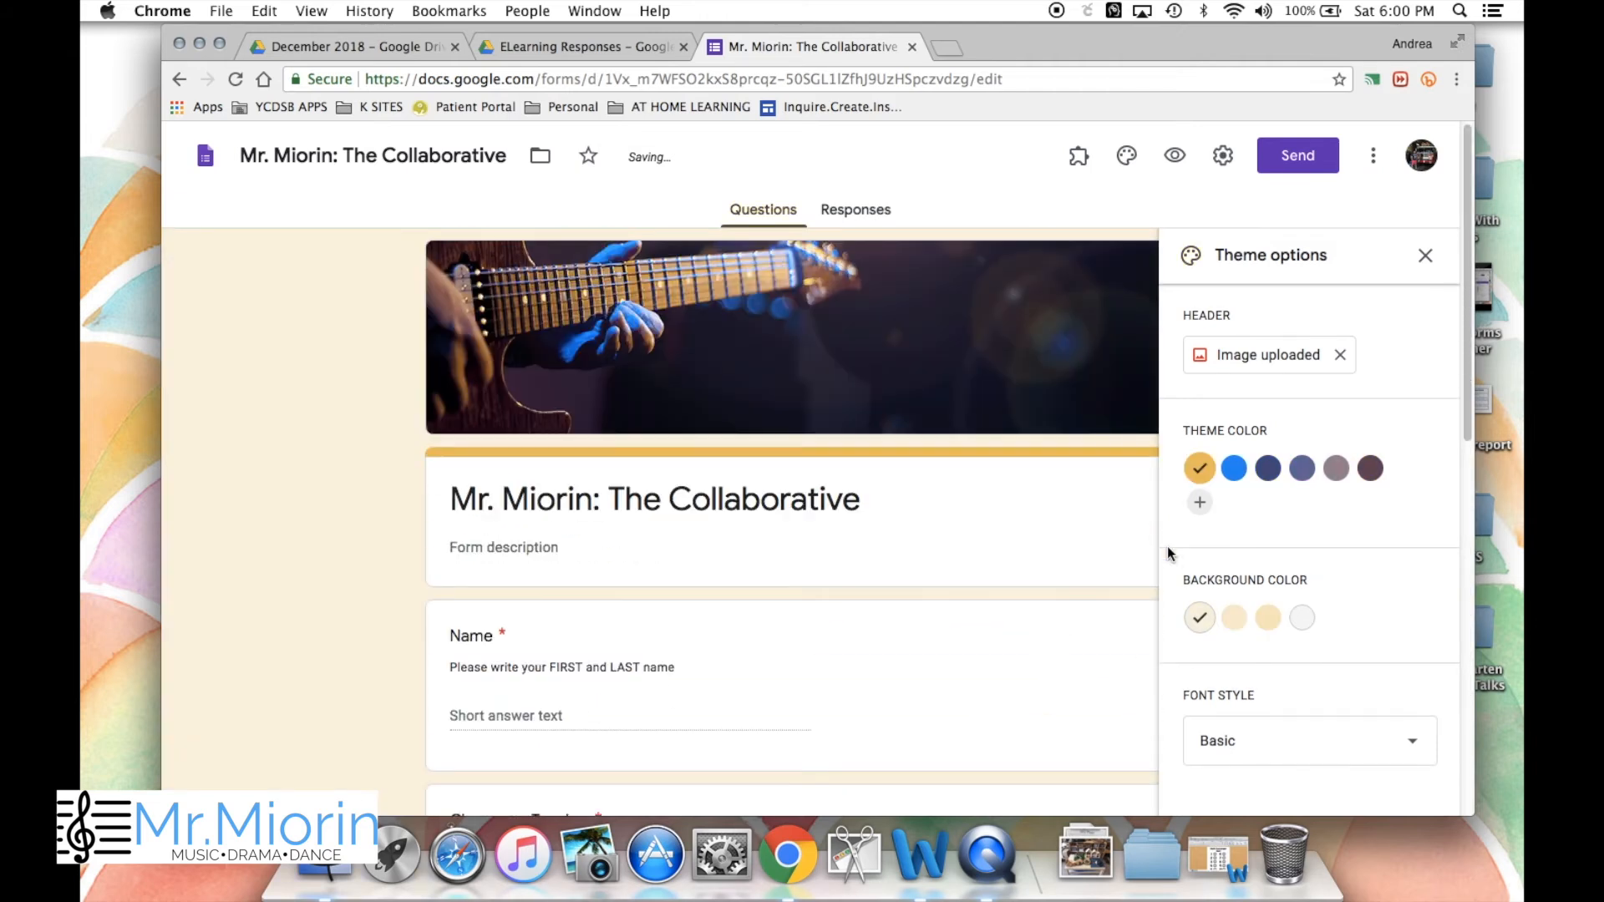
click(1421, 256)
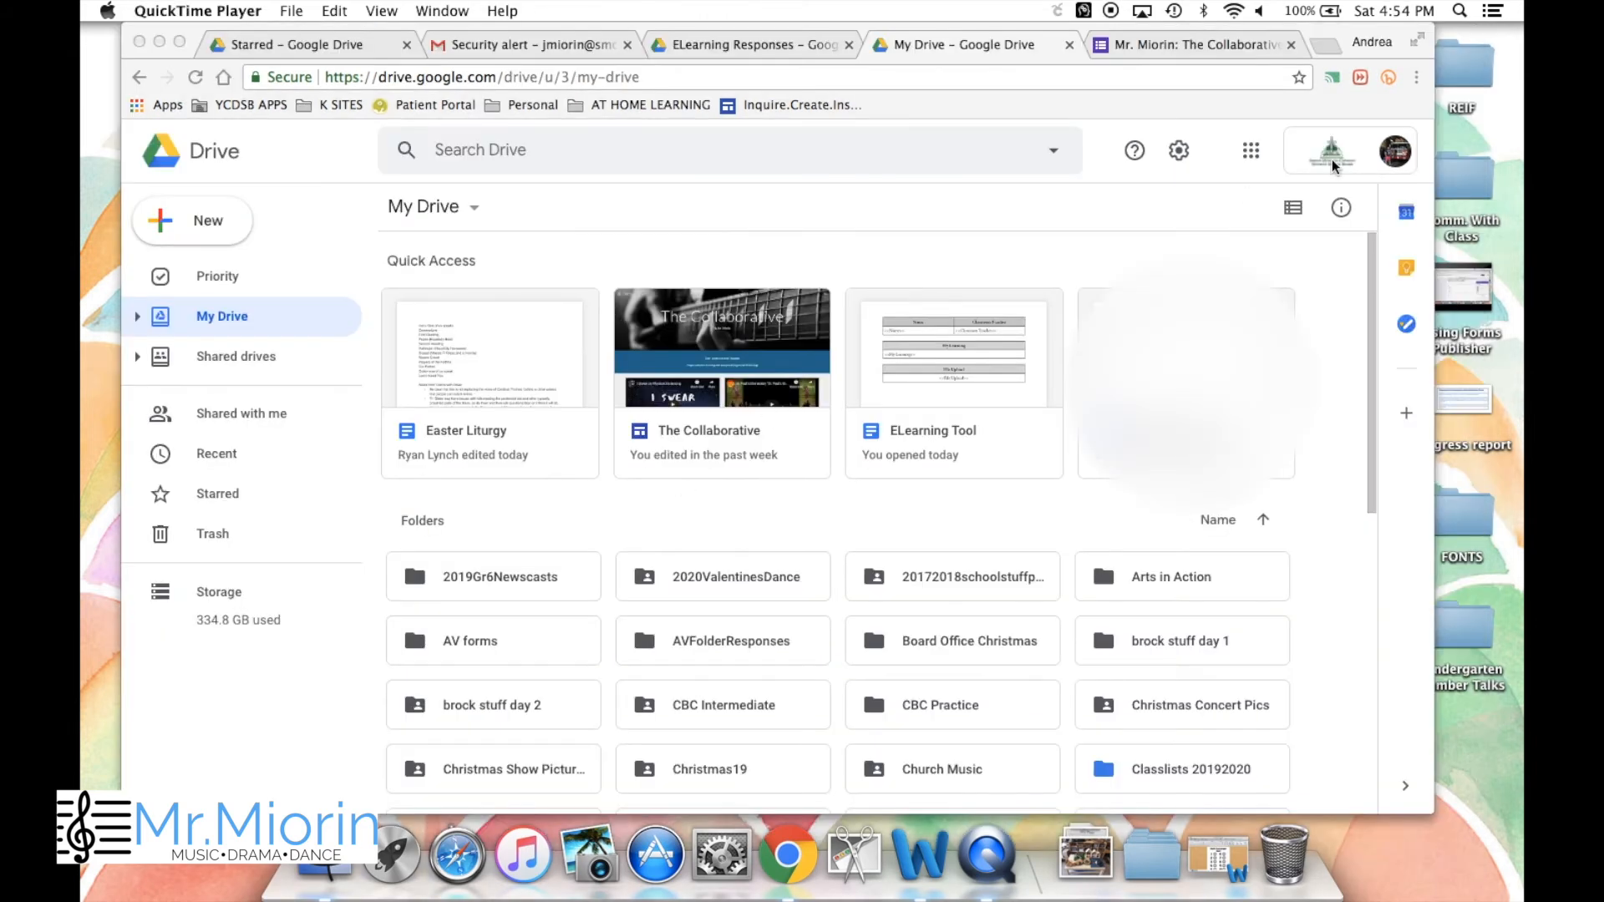
- Create a blank Google Docs document from Drive and name it "ELearning Tool"
click(1251, 150)
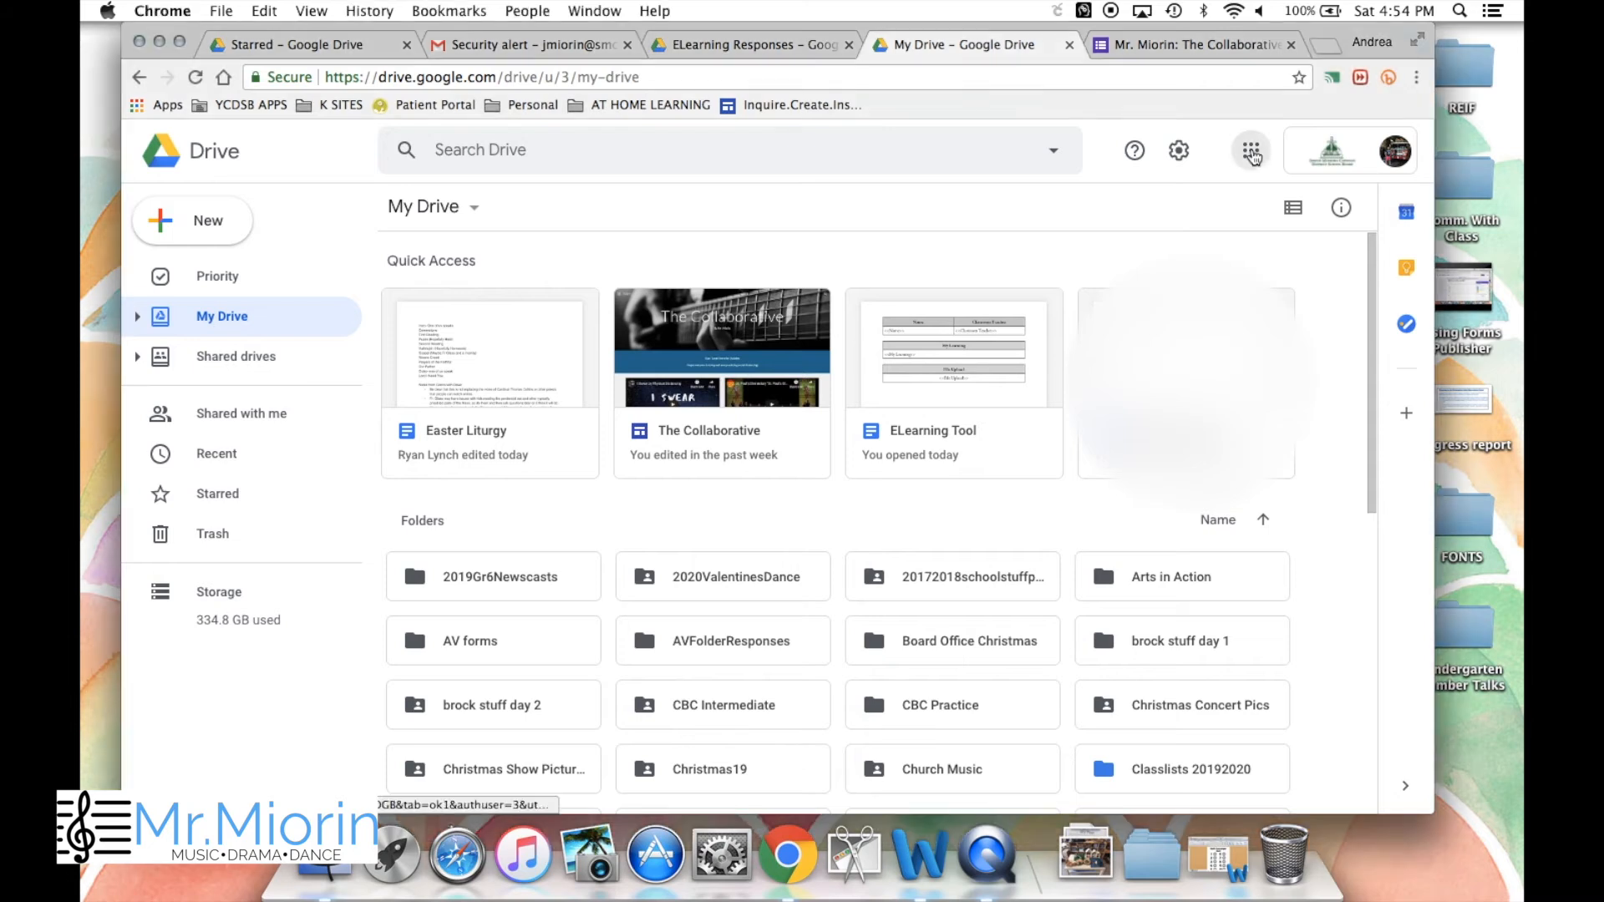
click(1251, 150)
click(1345, 346)
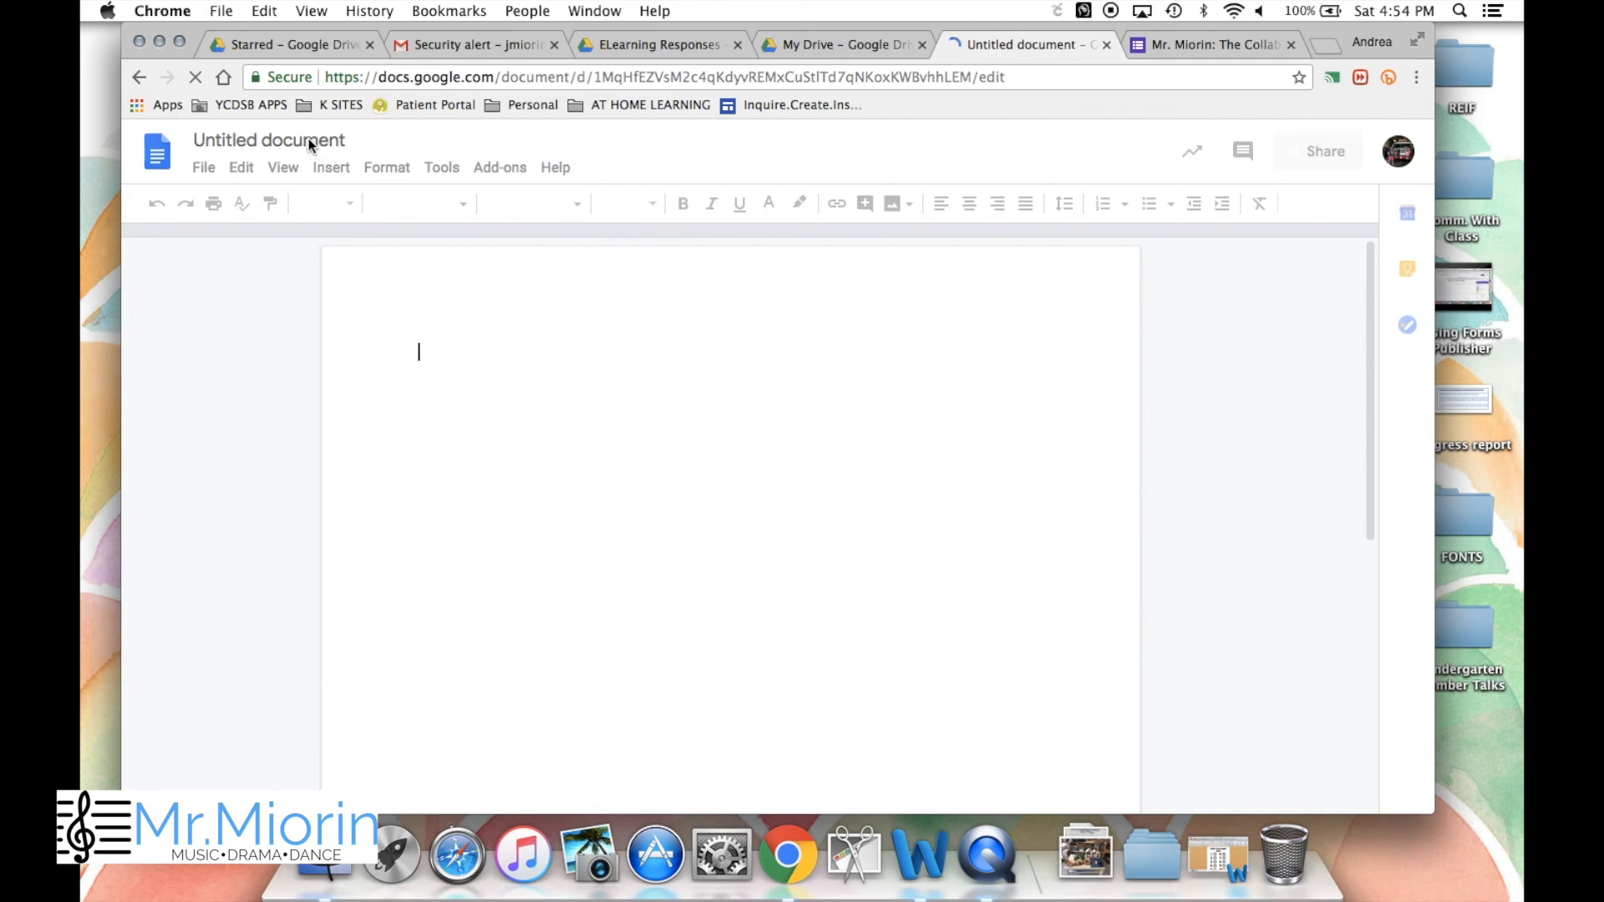
click(308, 140)
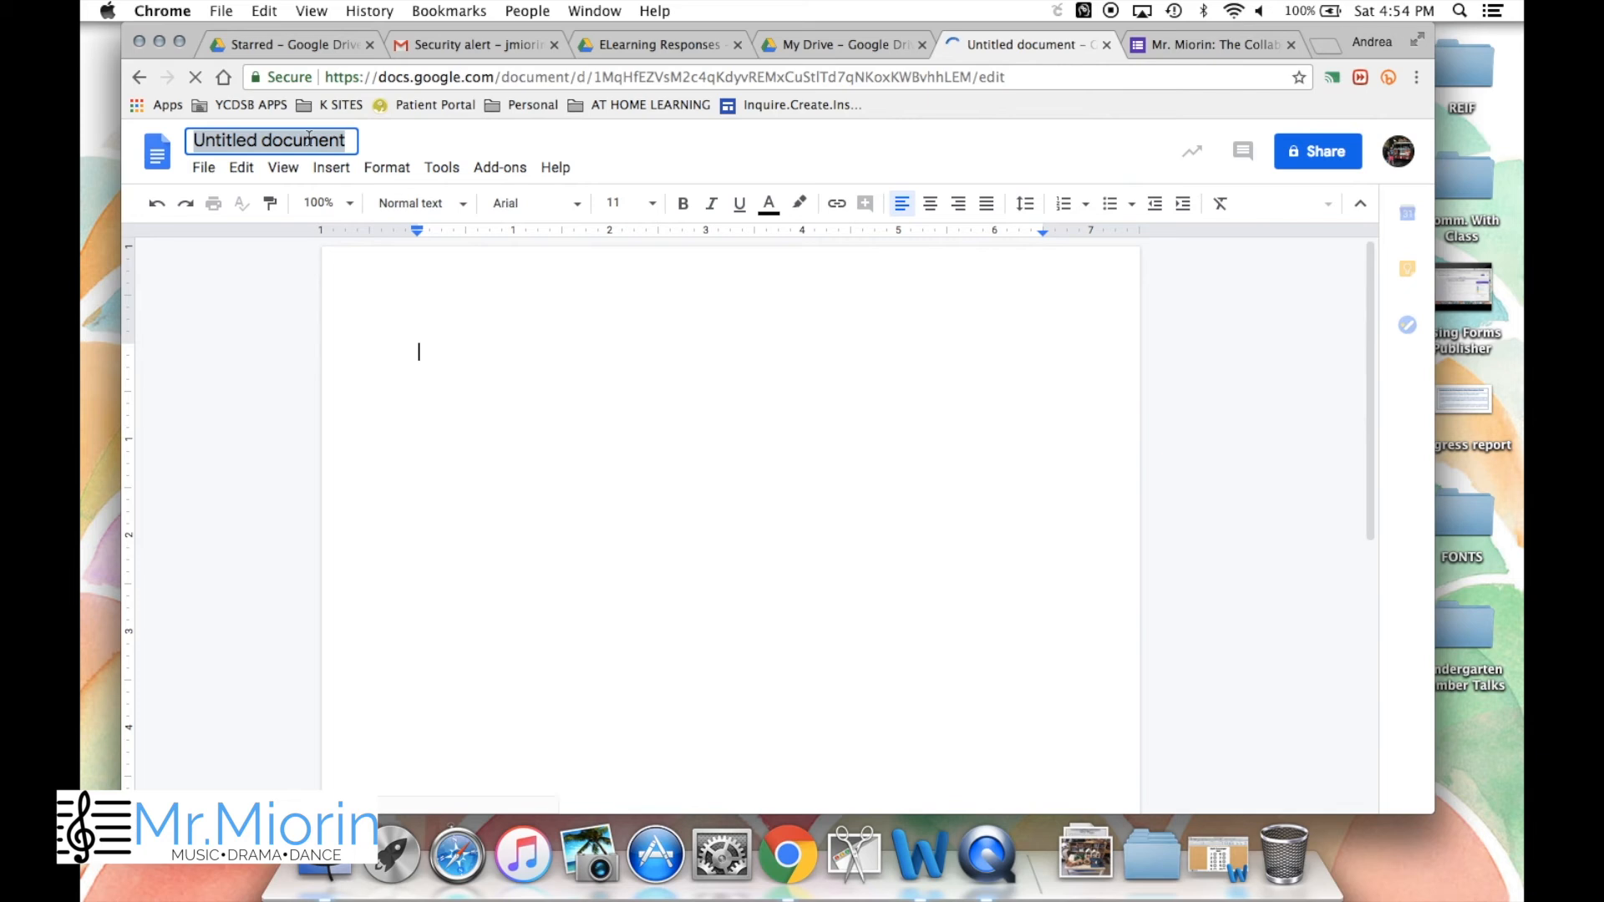
text(ELe)
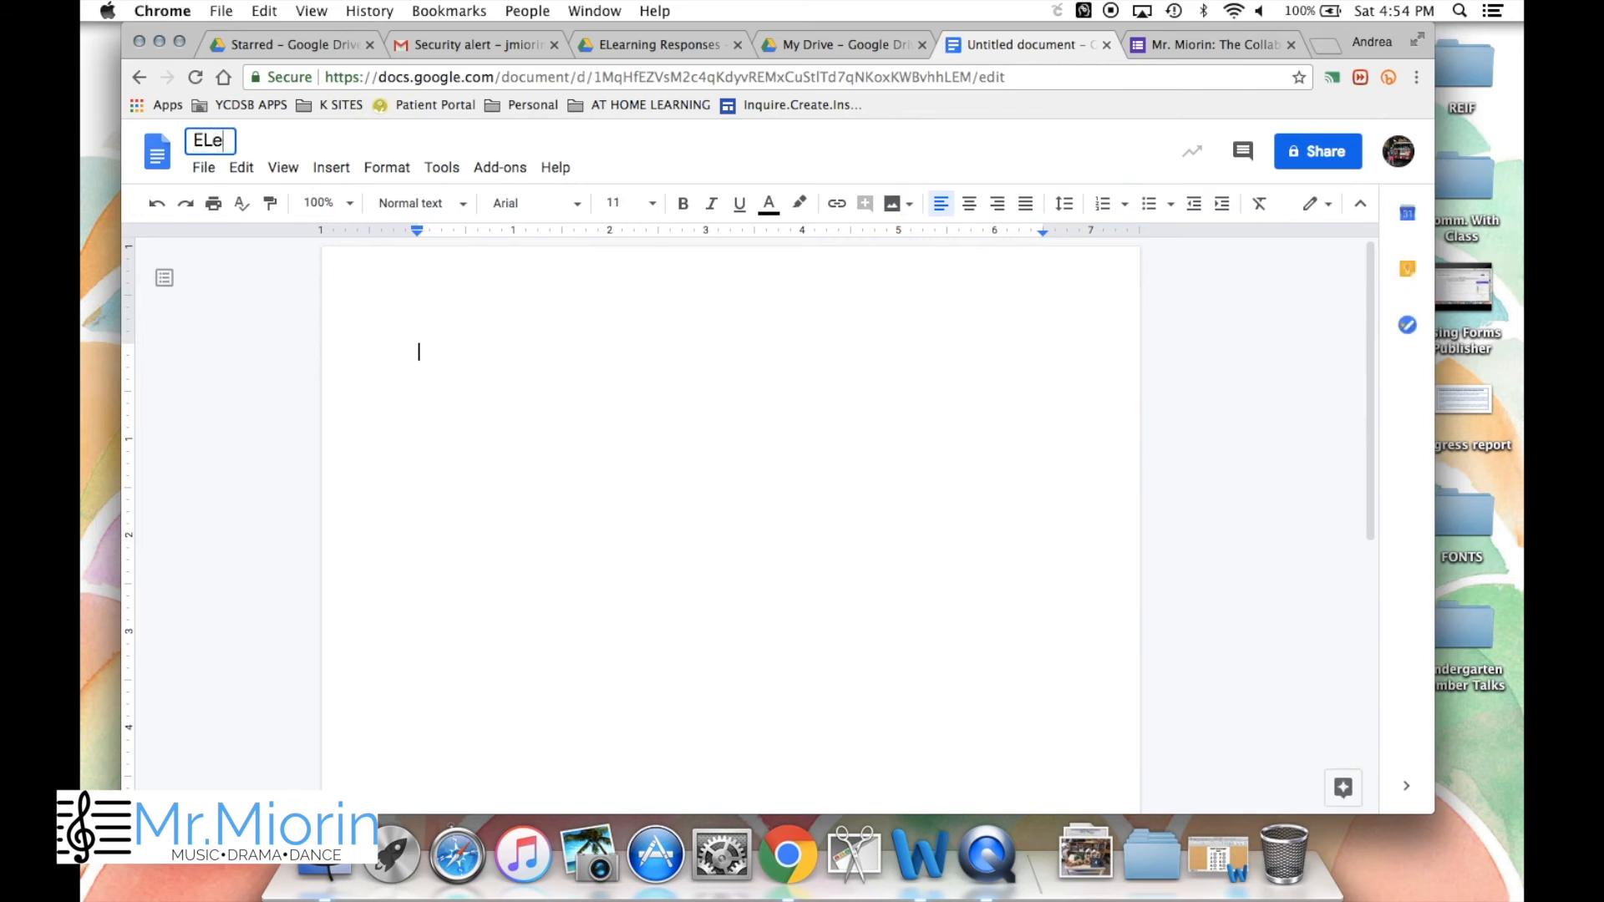
text(arning Tool)
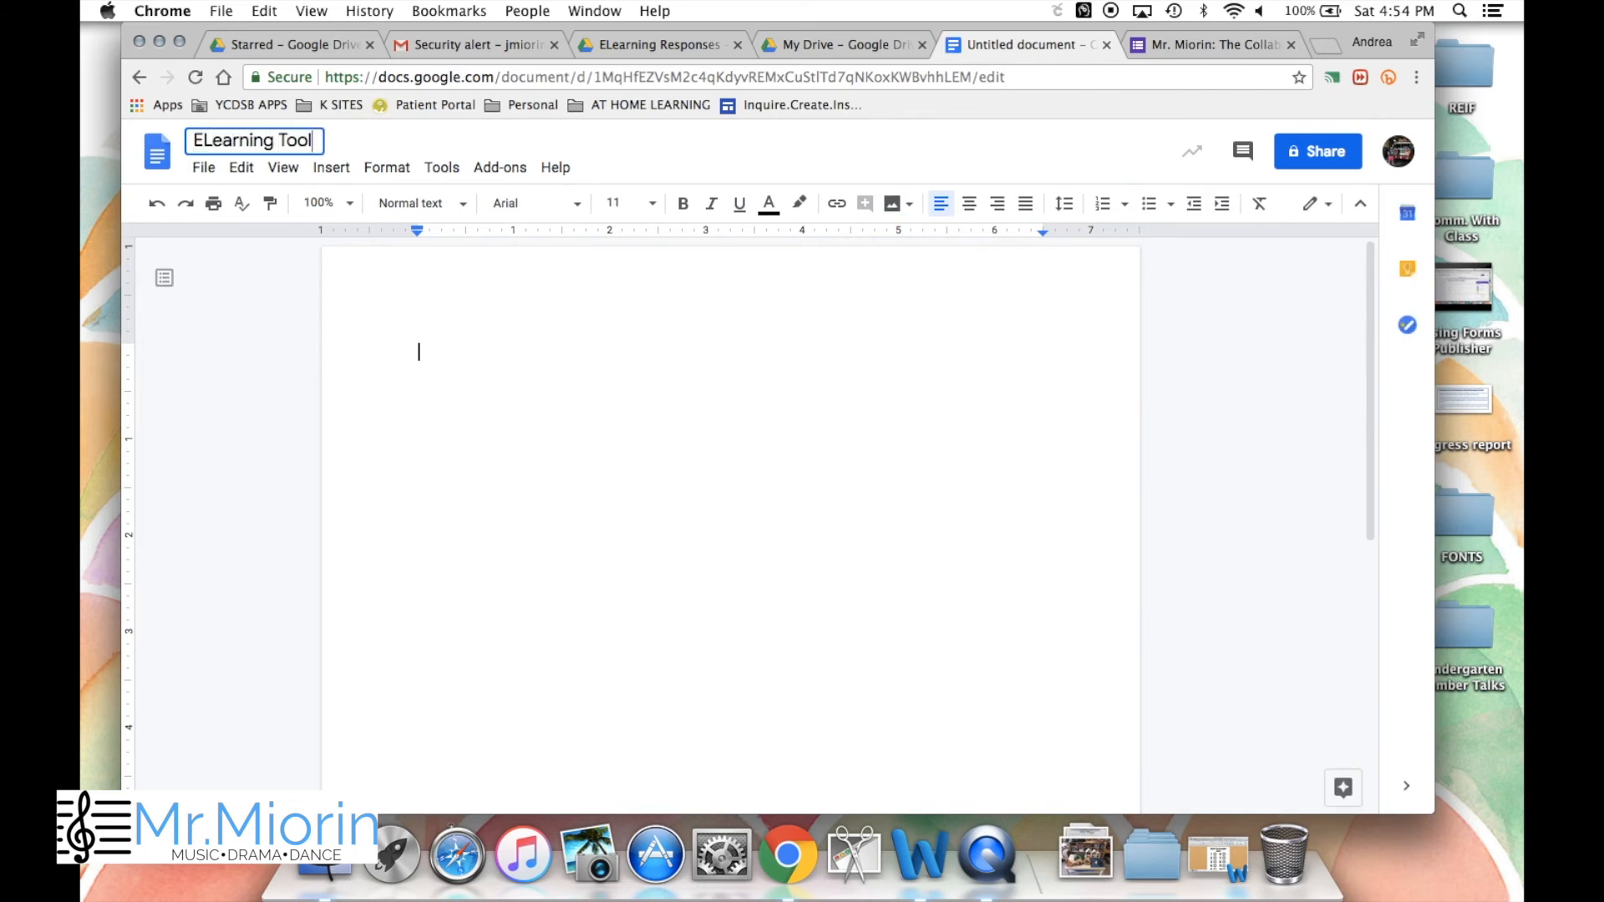
key(Return)
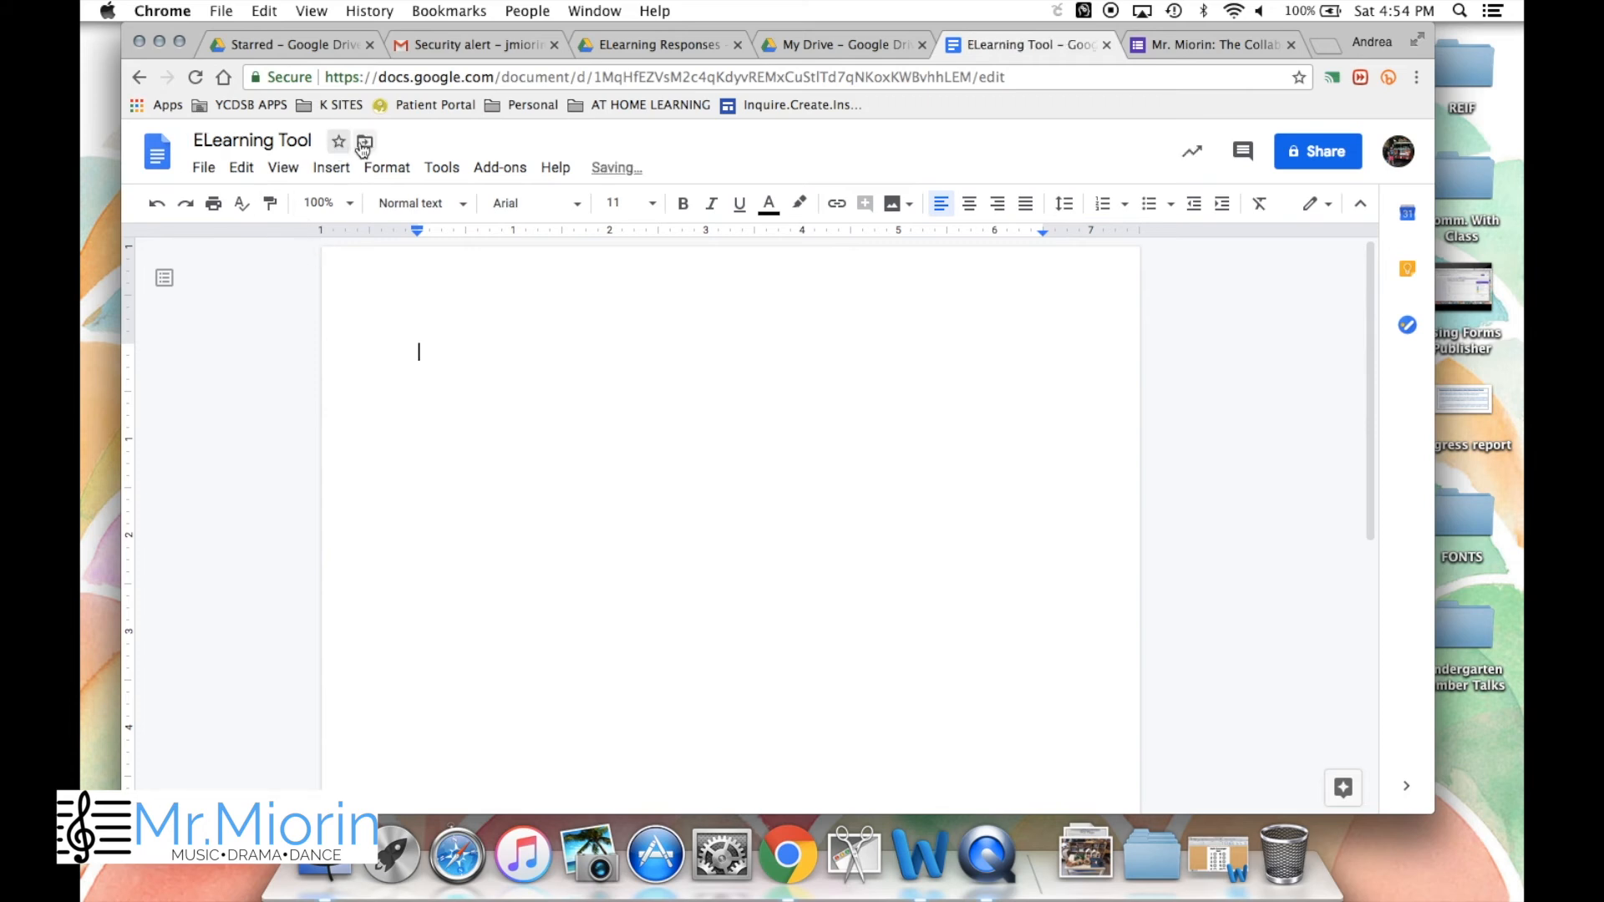
- Move the ELearning Tool document into the ELearning Responses folder in My Drive
click(364, 145)
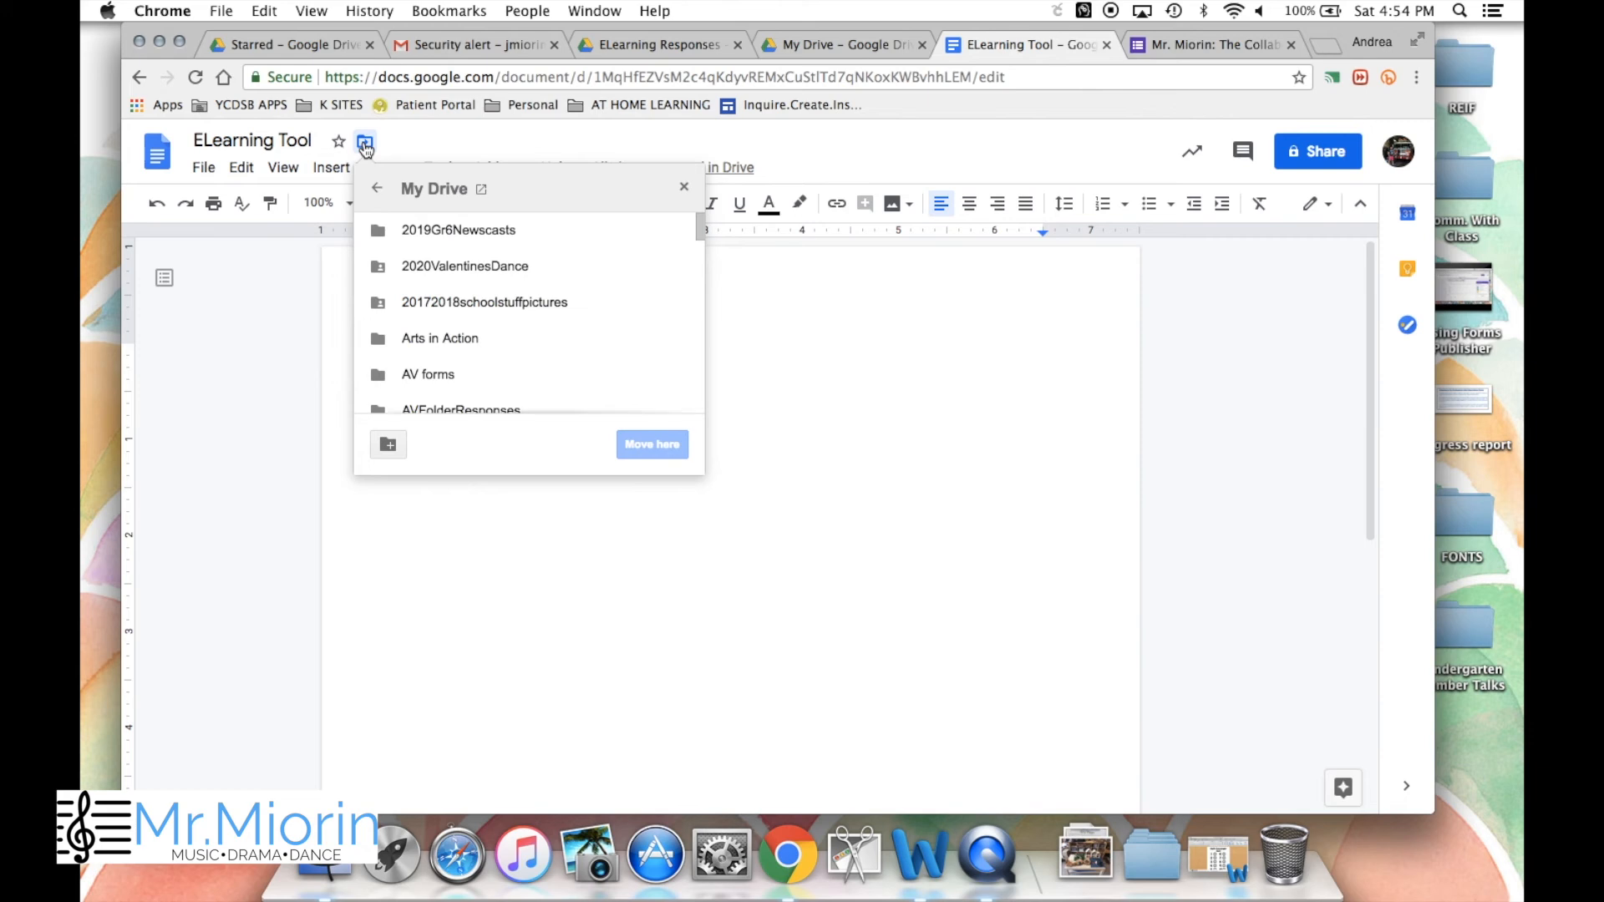
scroll(491, 276, down, 6)
scroll(491, 284, down, 2)
click(506, 375)
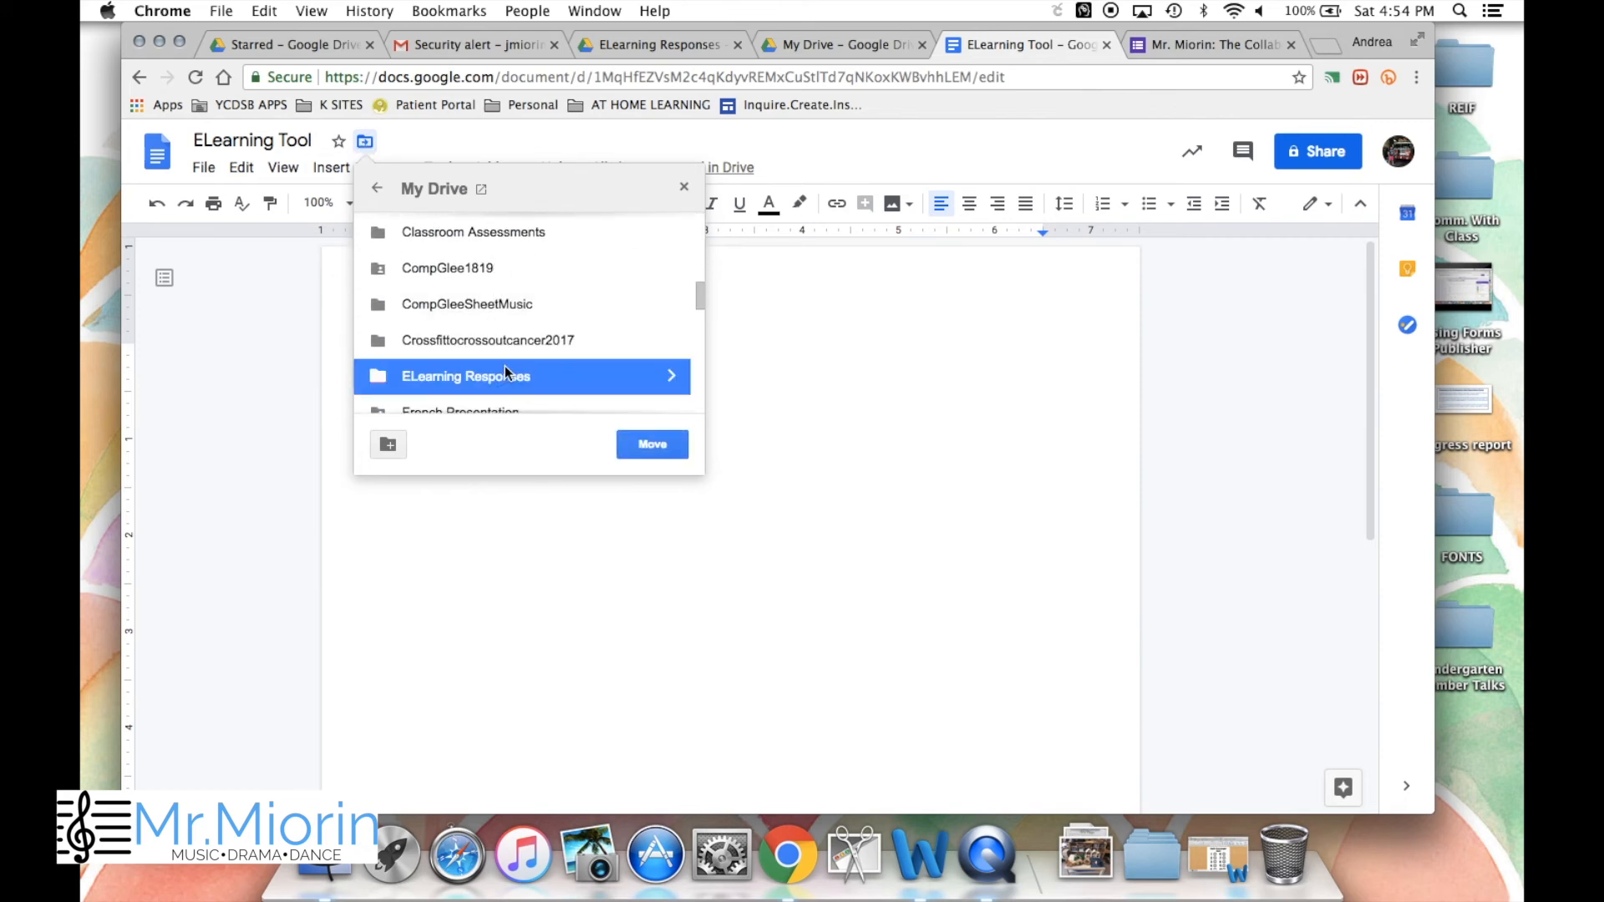
click(640, 443)
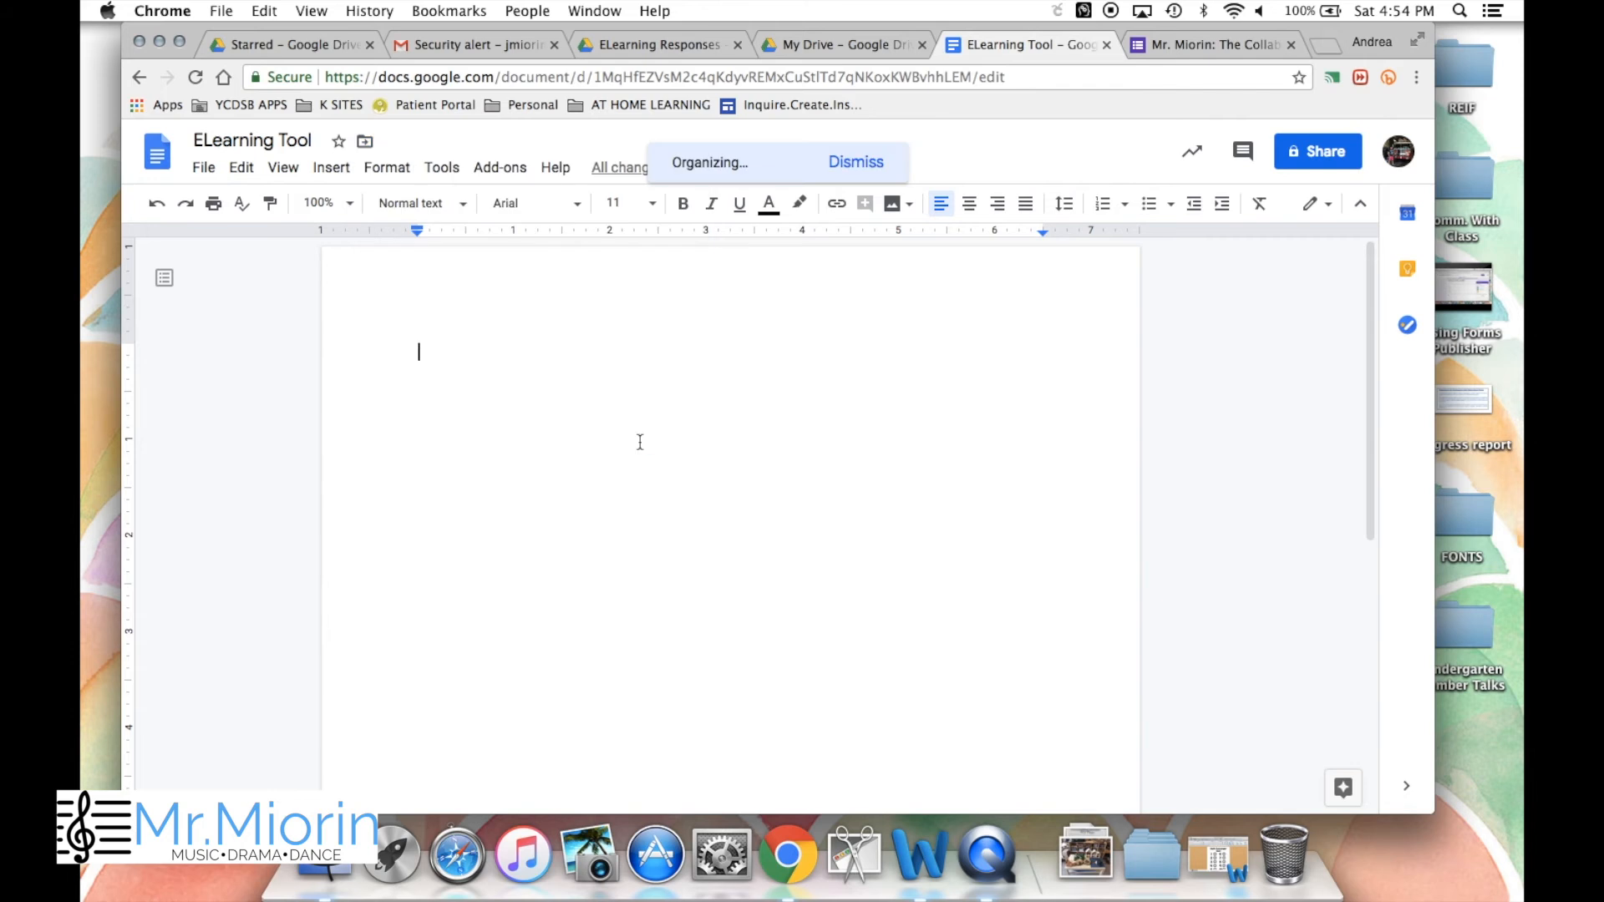
- Insert a 2 x 2 table and fill its first column with "Name" above the placeholder "<<Name>>"
click(332, 170)
mouse_move(368, 233)
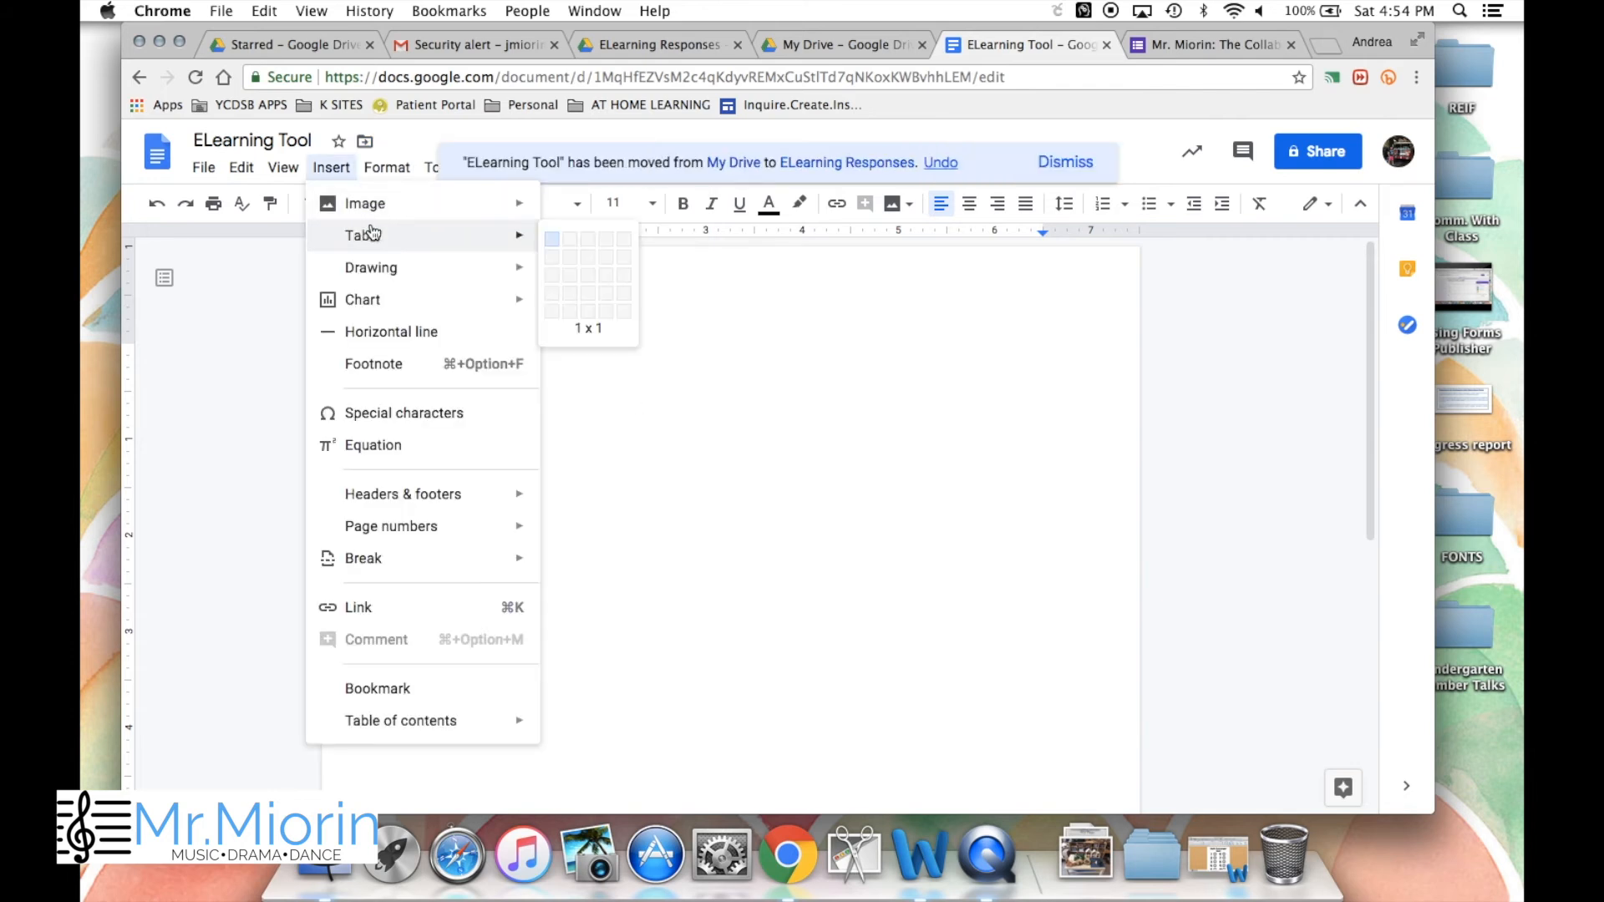
click(570, 252)
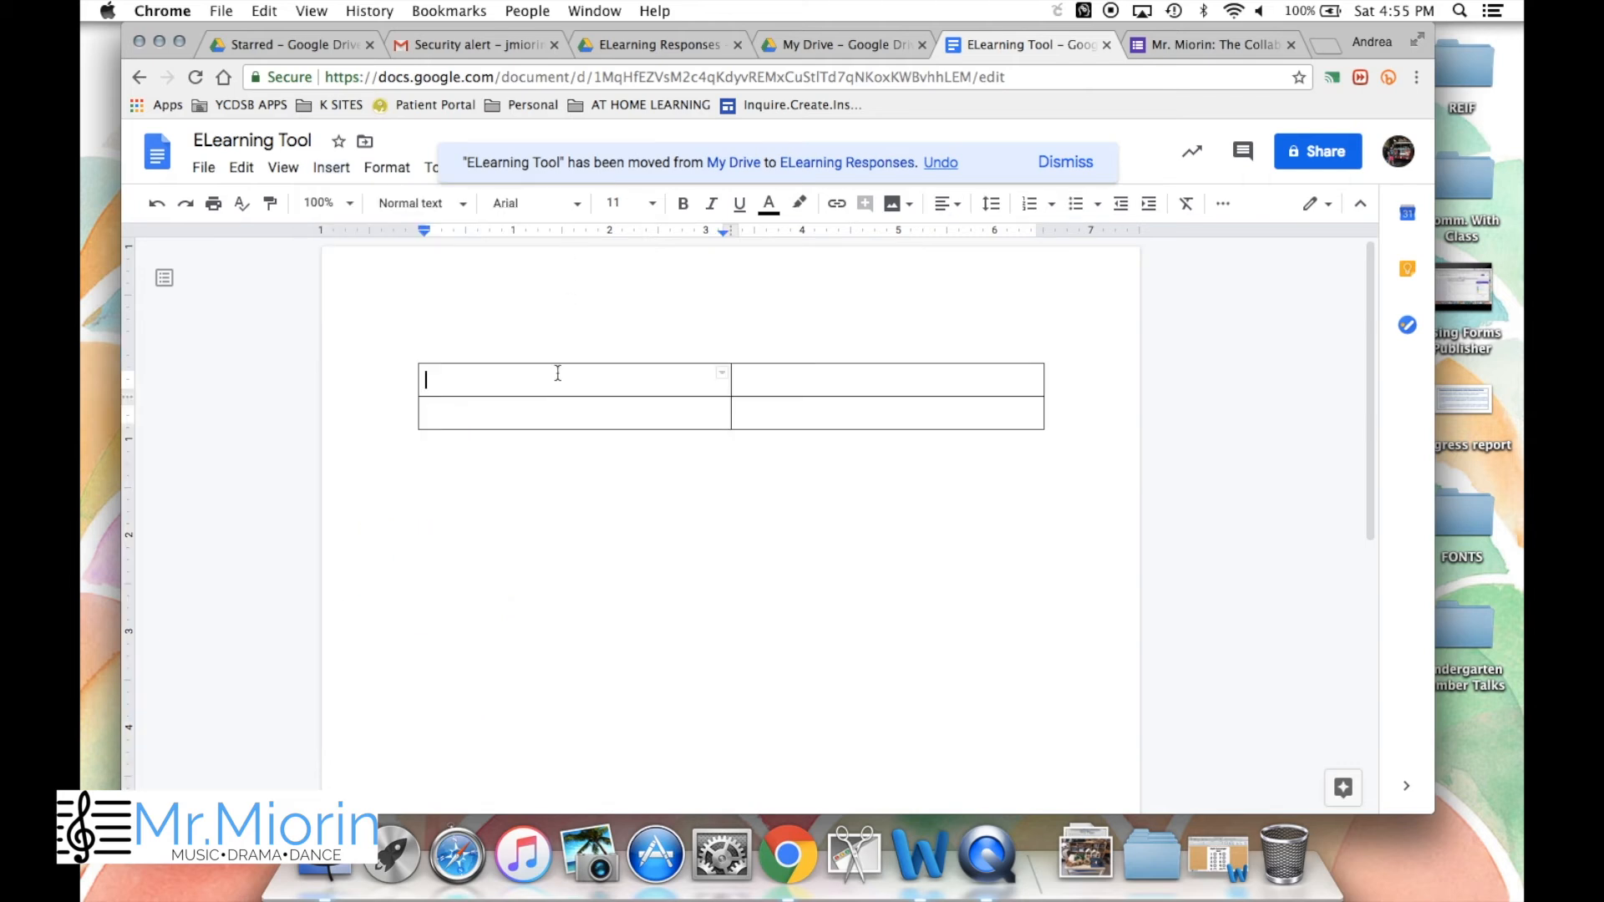
text(Name)
click(565, 409)
text(<<)
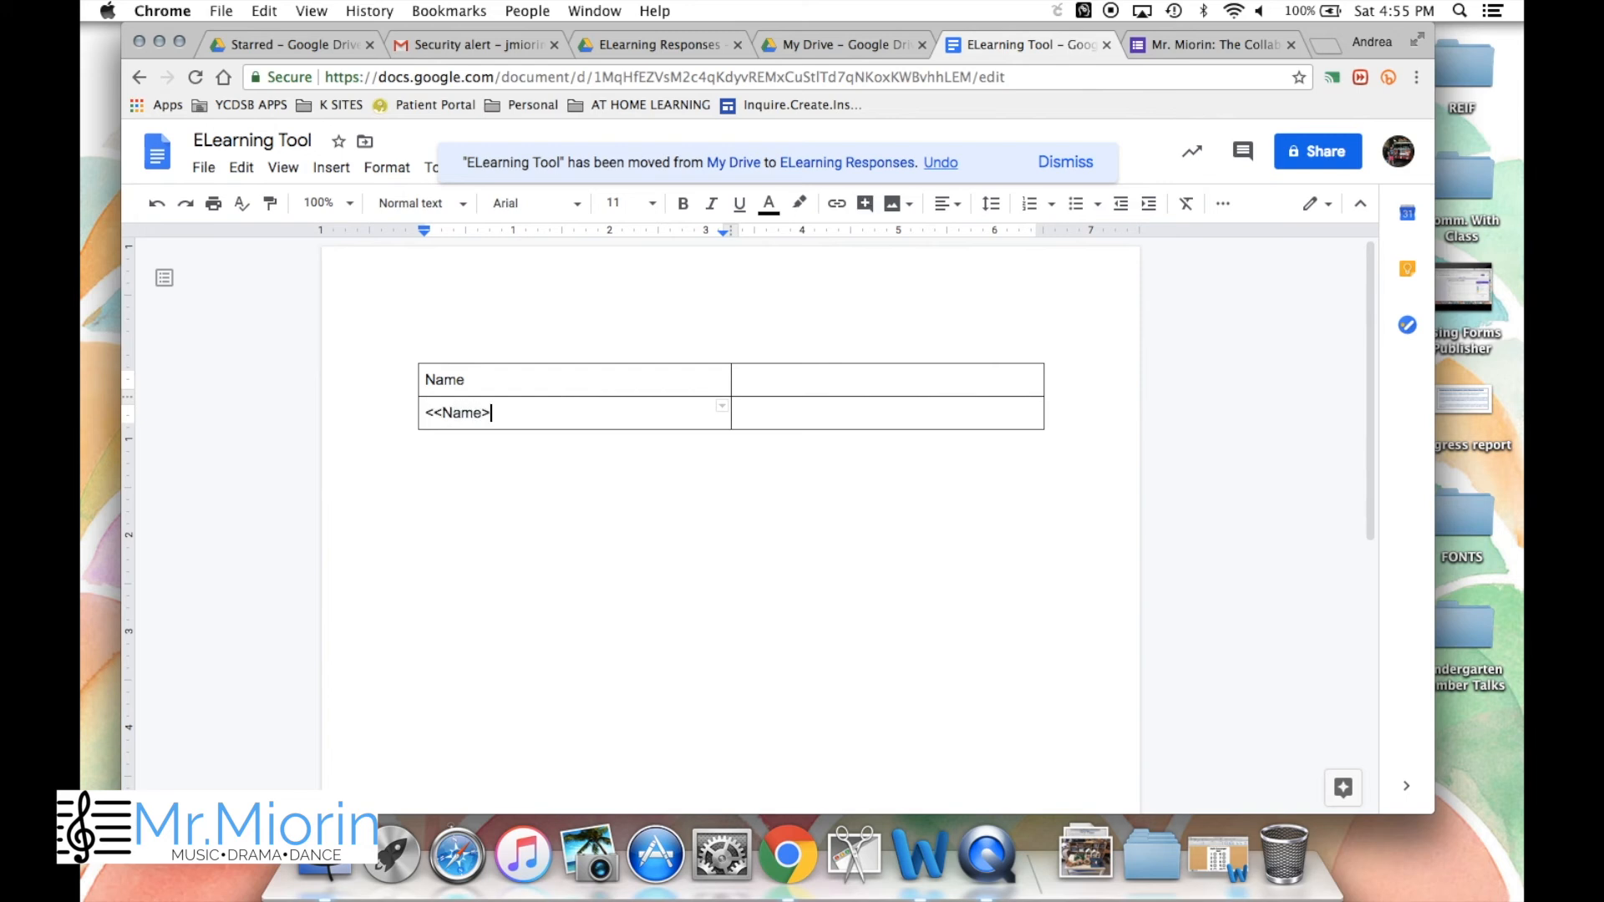
- Fill the table's second column with "Classroom Teacher" above the placeholder "<<Classroom Teacher>>"
click(761, 381)
text(Classroom Teacher)
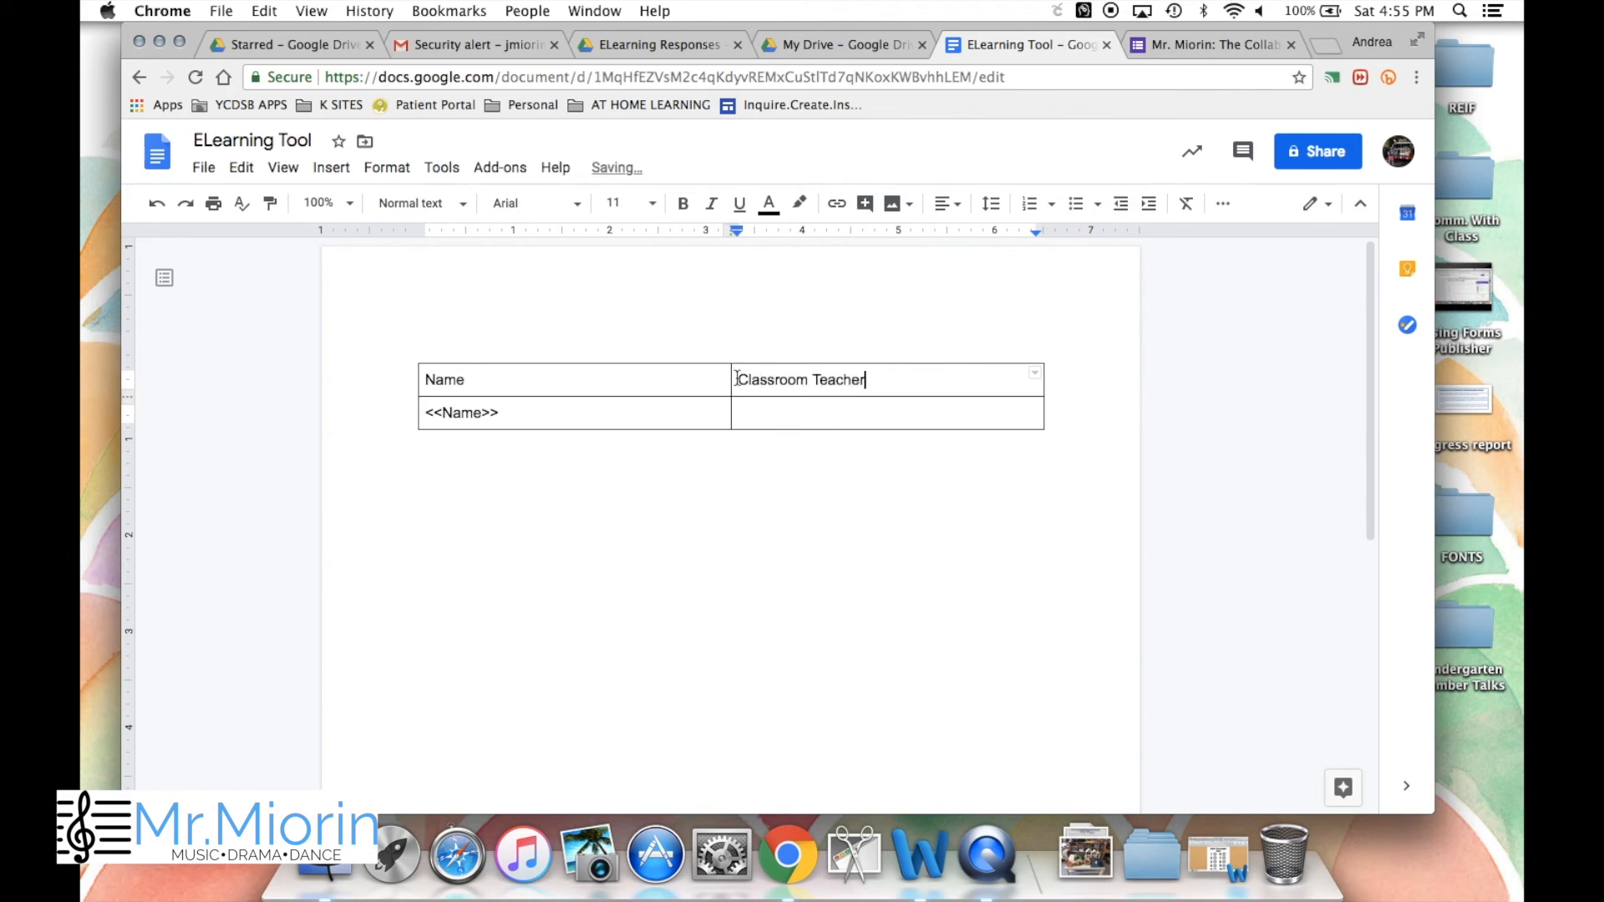
click(757, 407)
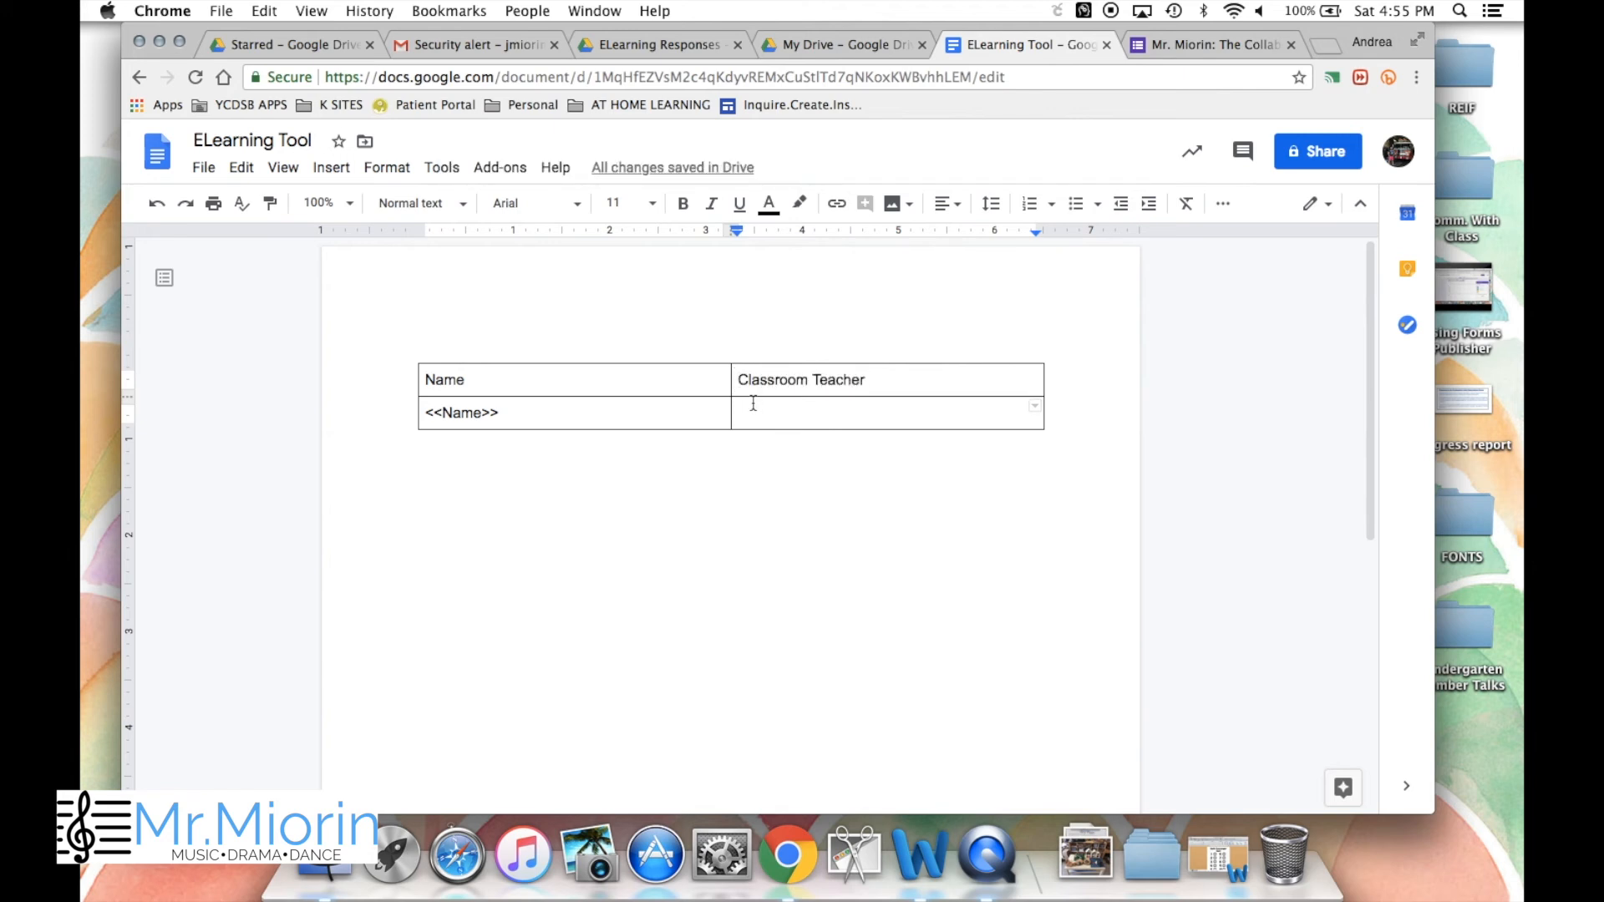
text(<<Classroom Teacher)
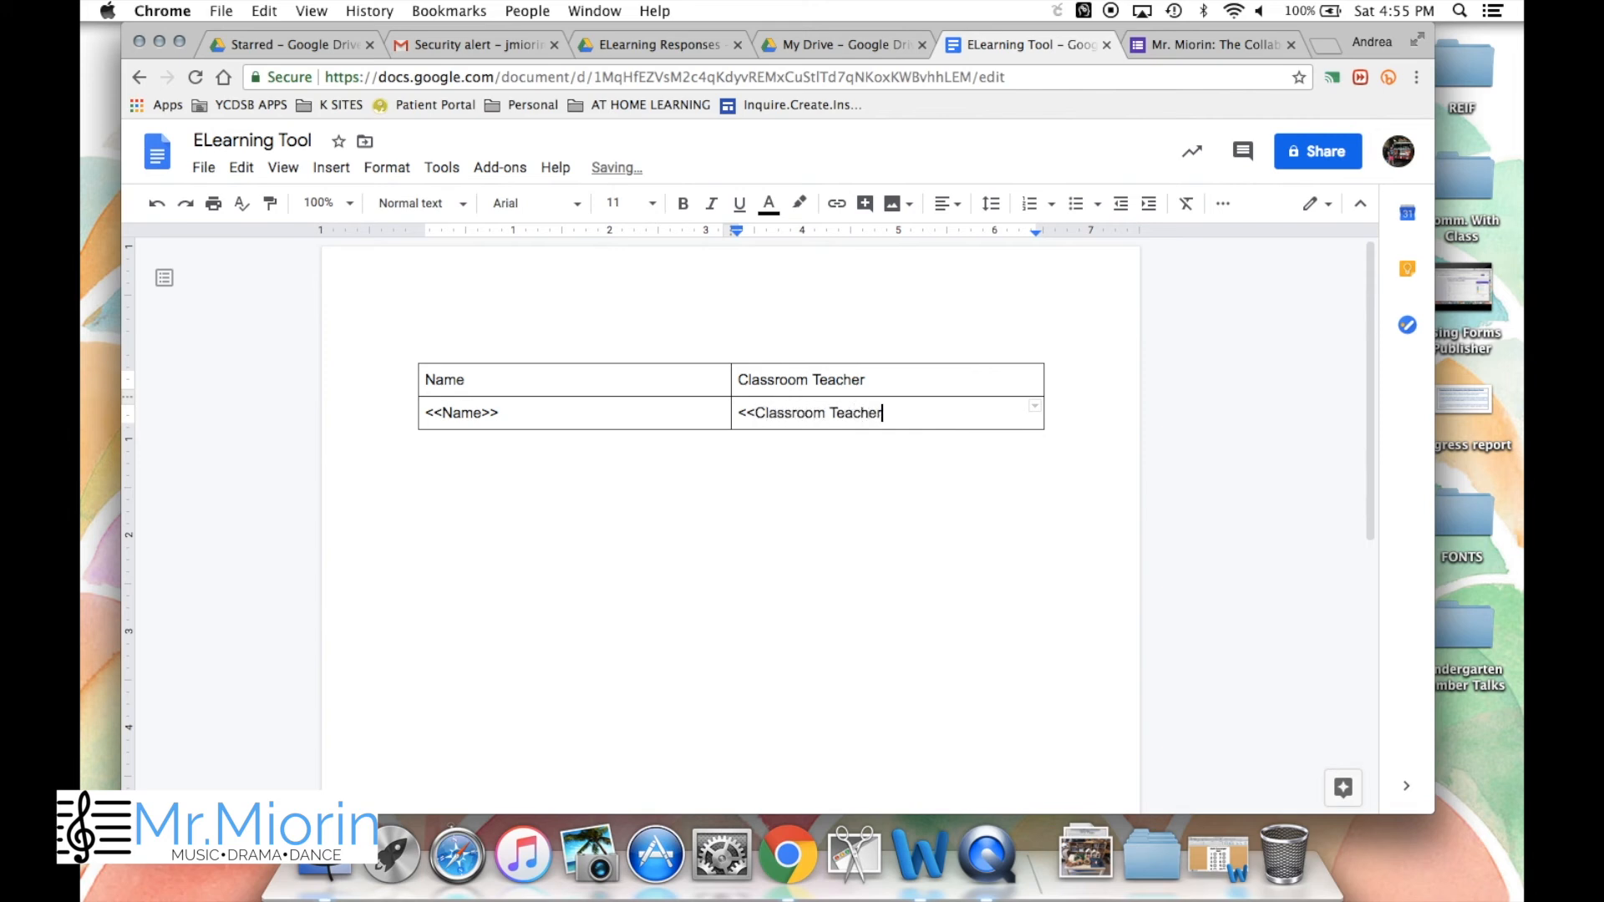
- Insert a one-column, two-row table below the first and fill it with "My Learning" above the placeholder "<<My Learning>>"
click(728, 460)
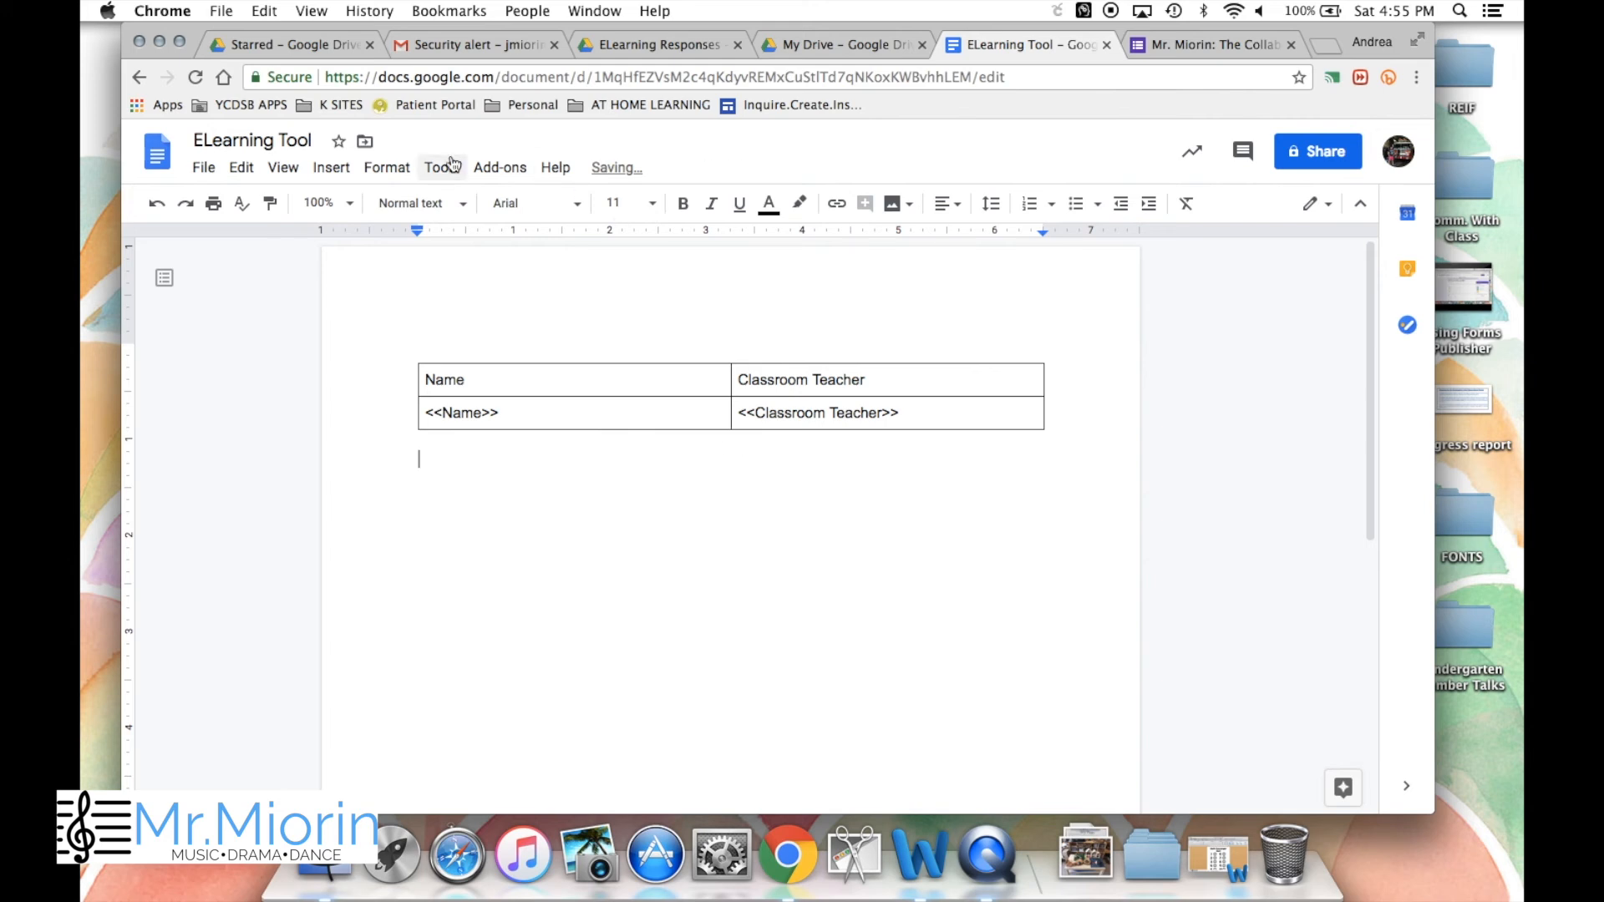
click(331, 167)
mouse_move(422, 241)
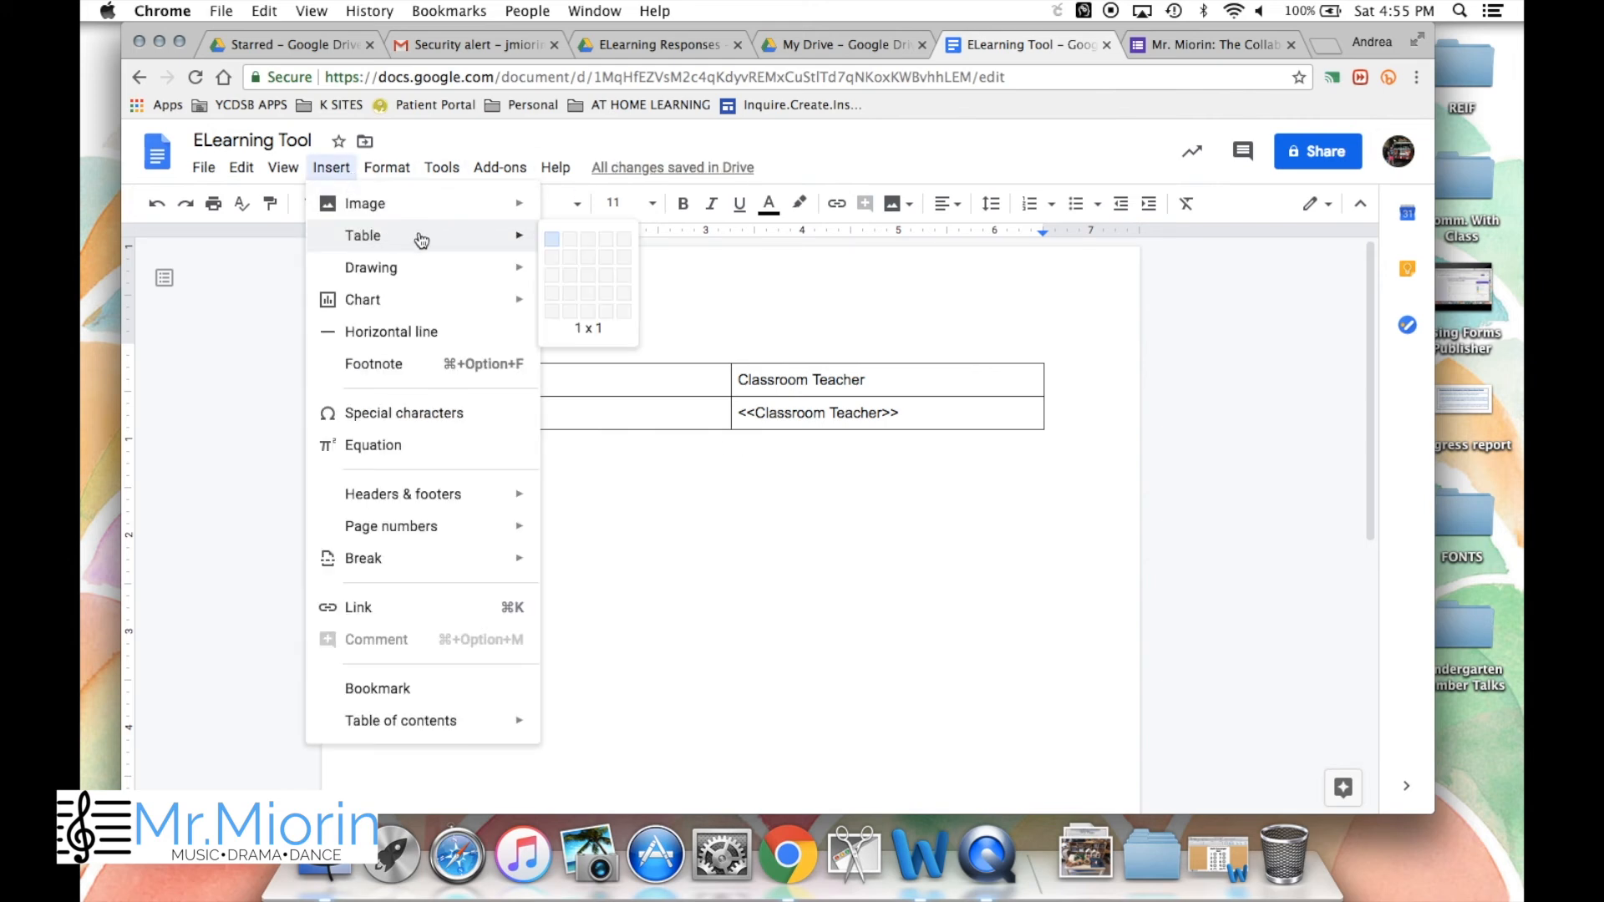
click(549, 256)
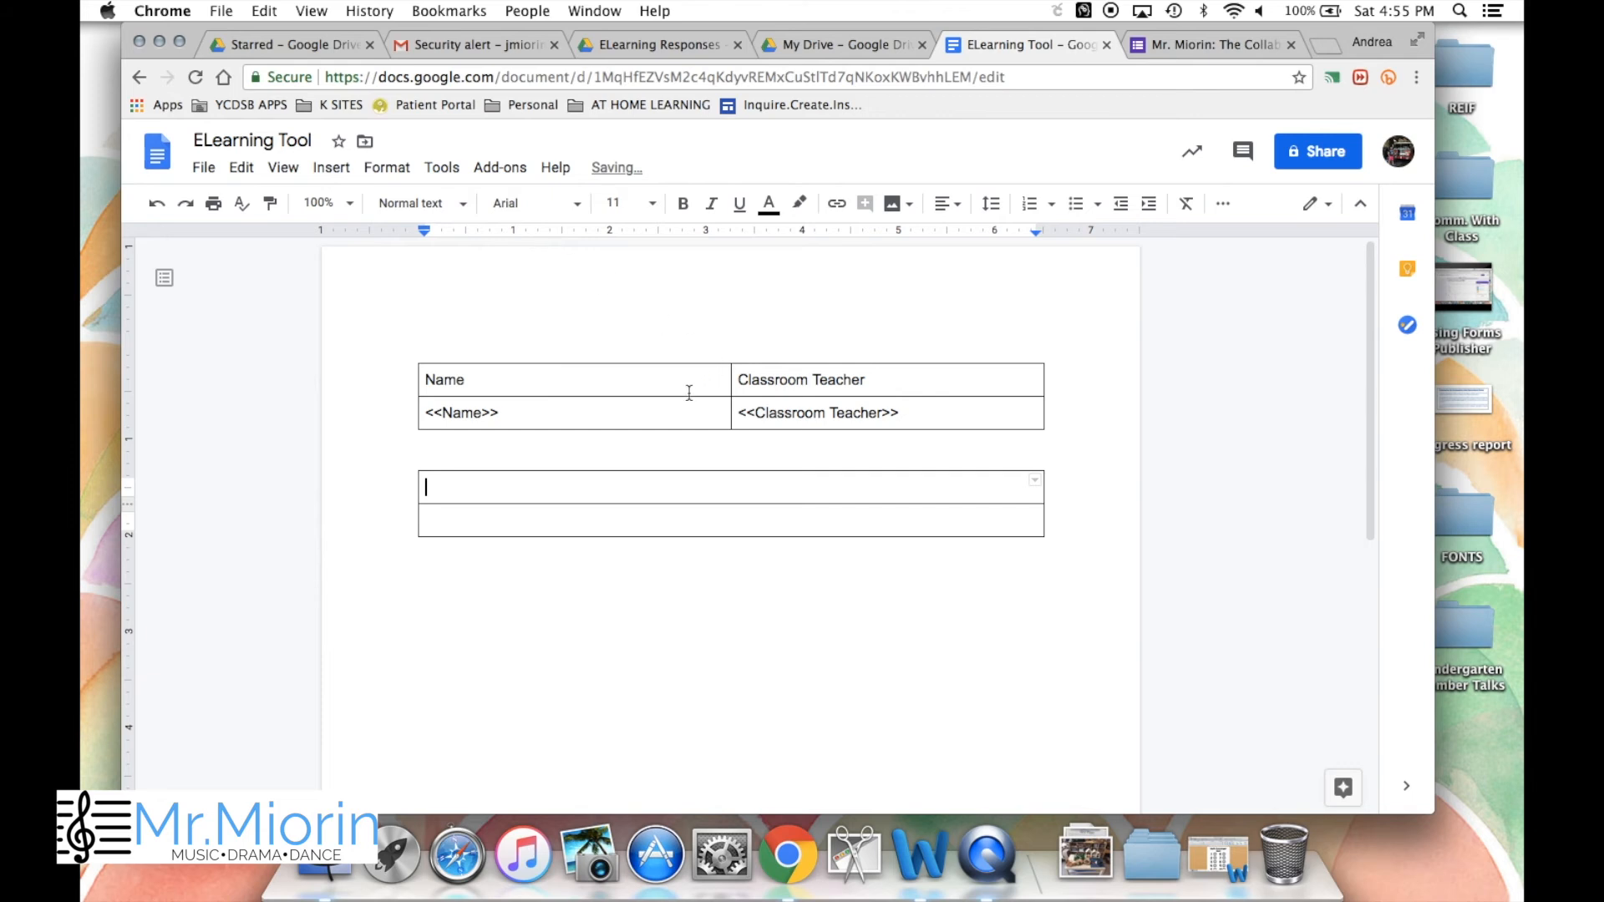
text(My Learning)
click(640, 524)
text(<<)
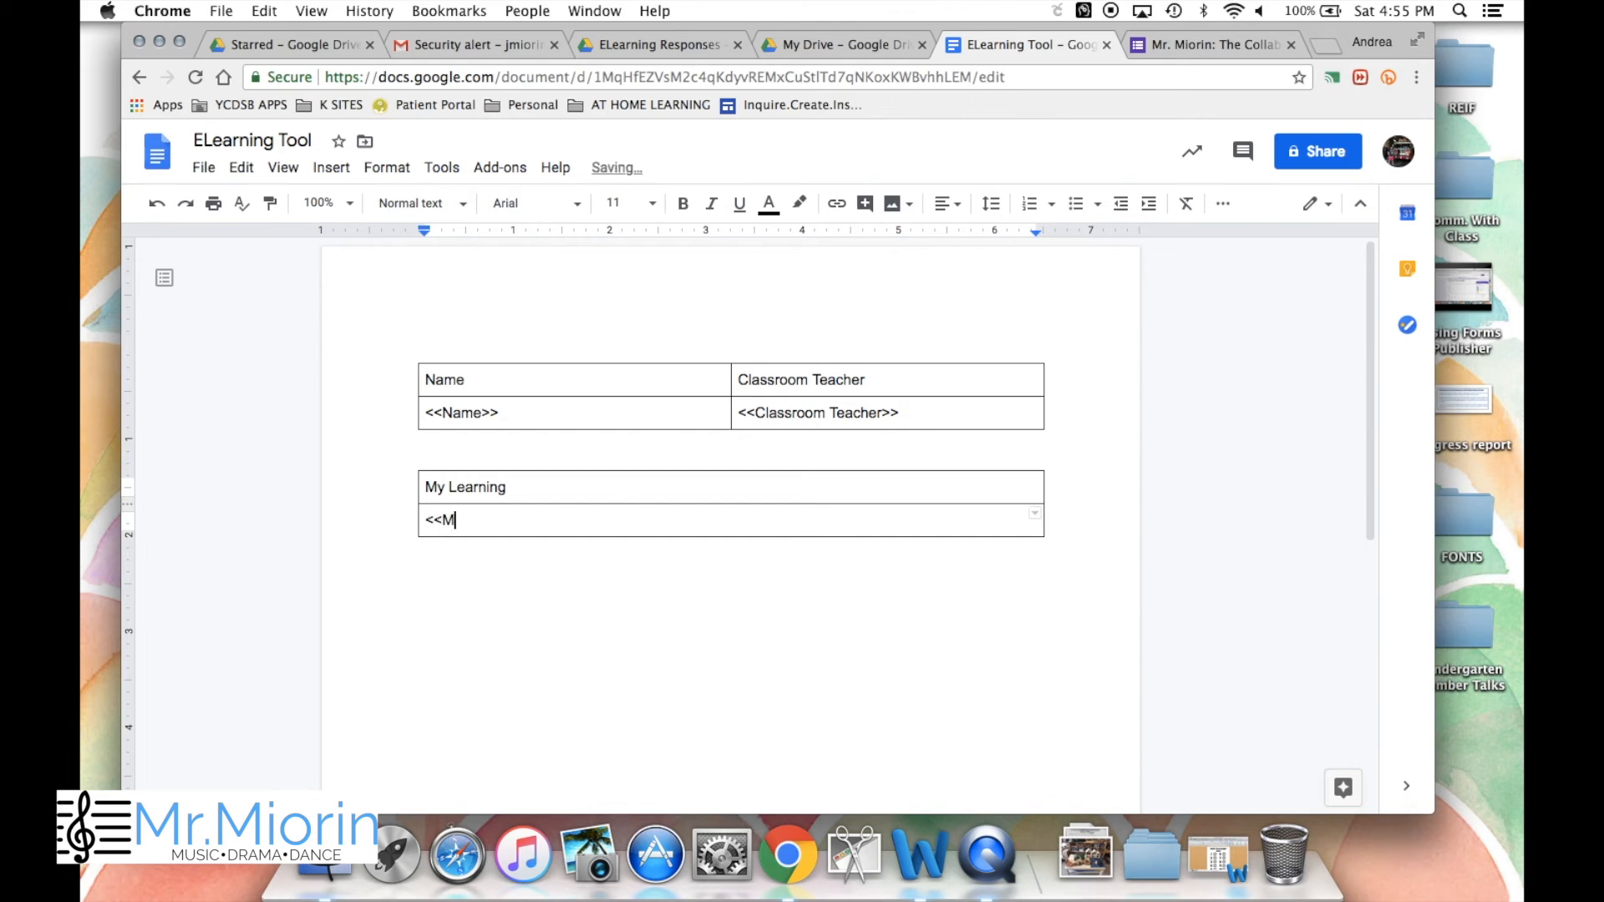
text(My Learning>>)
- Add another one-column, two-row table below with "File Upload" above the placeholder "<<File Upload>>"
click(656, 539)
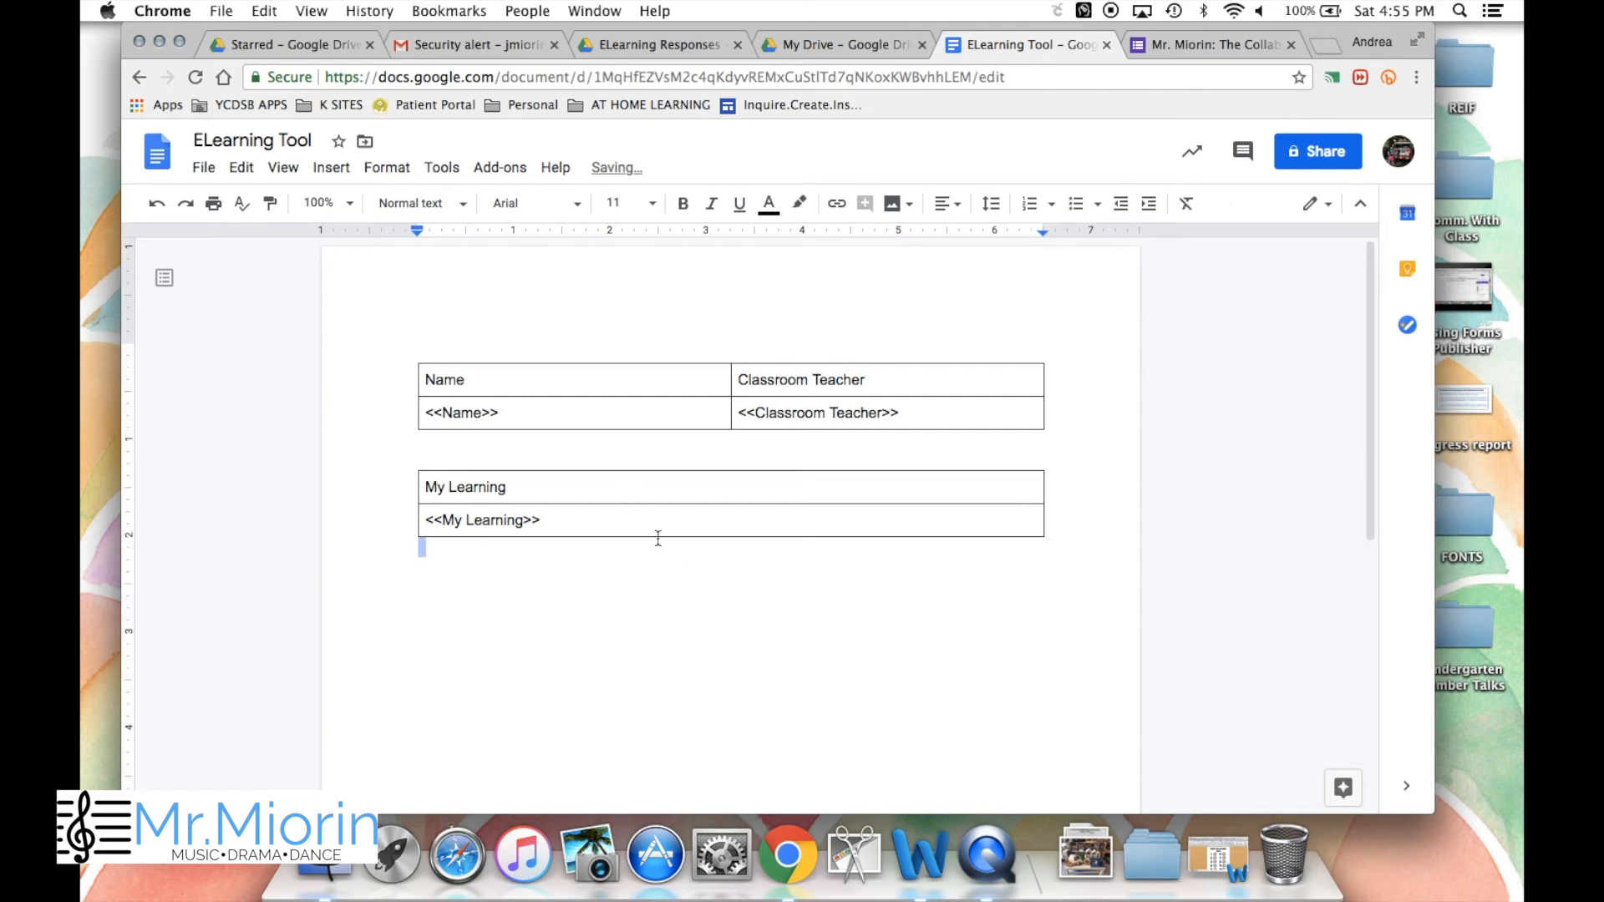
key(Return)
click(331, 167)
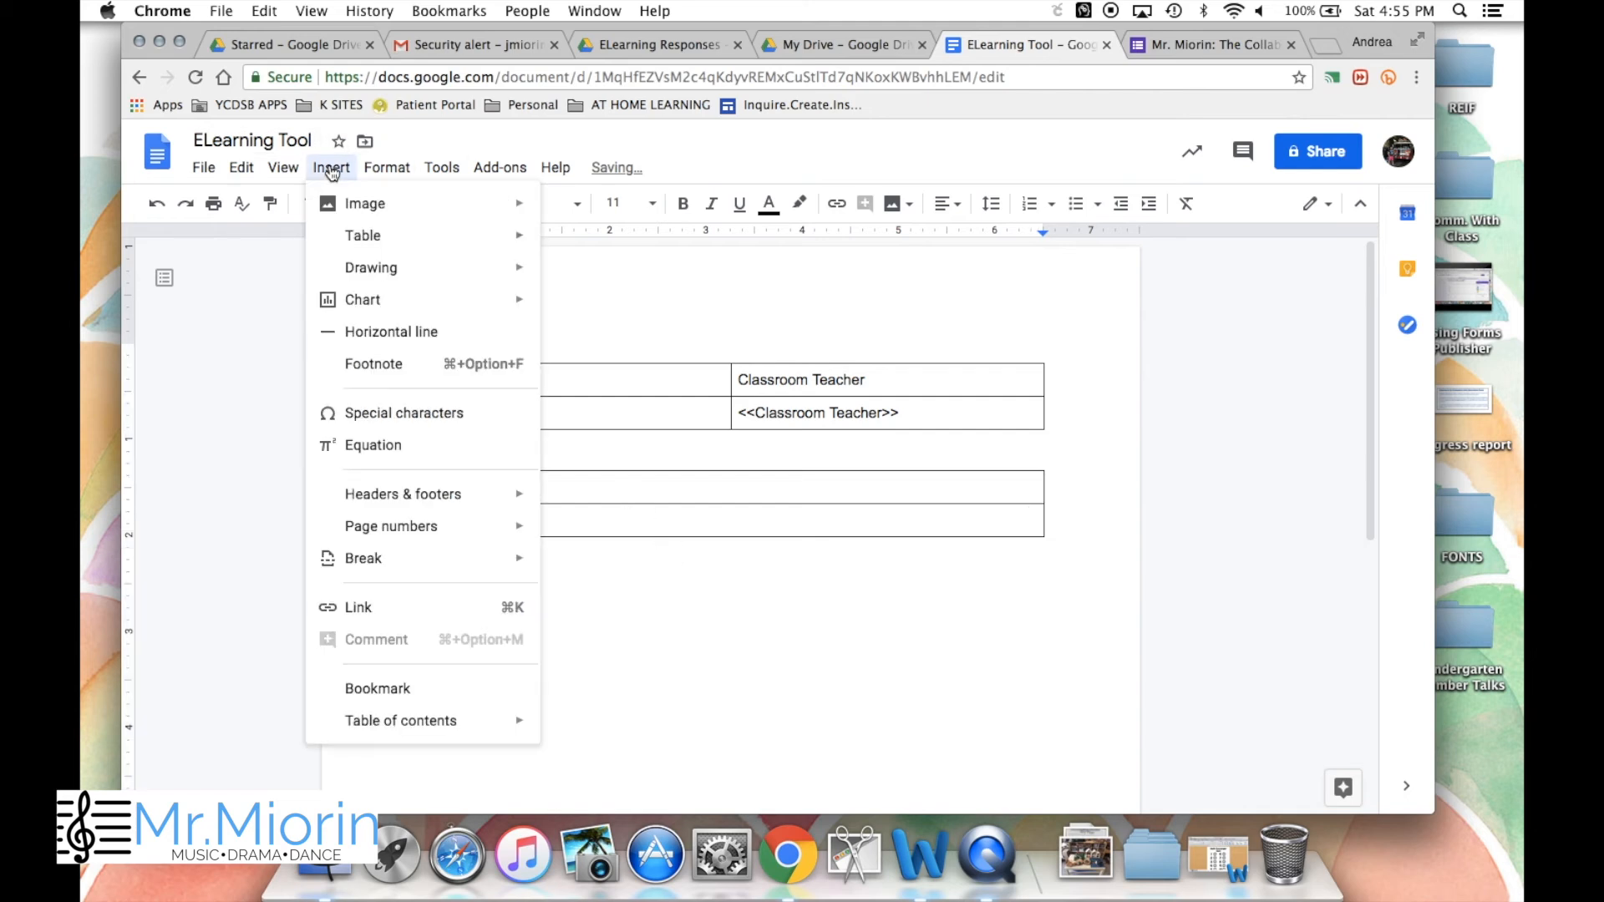
mouse_move(363, 241)
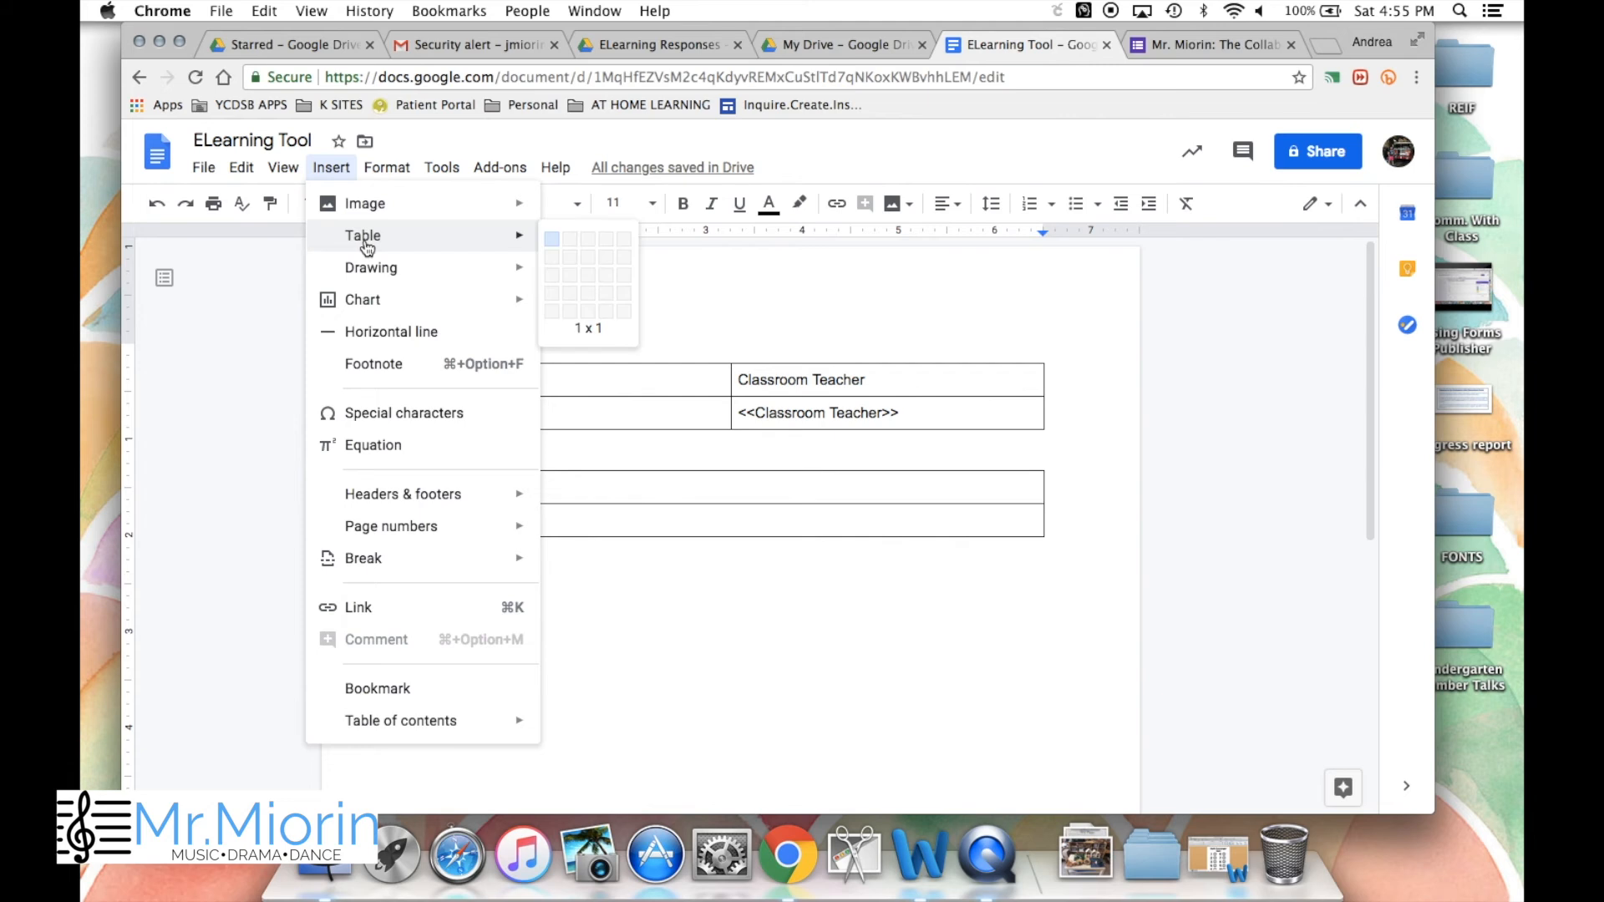
click(553, 258)
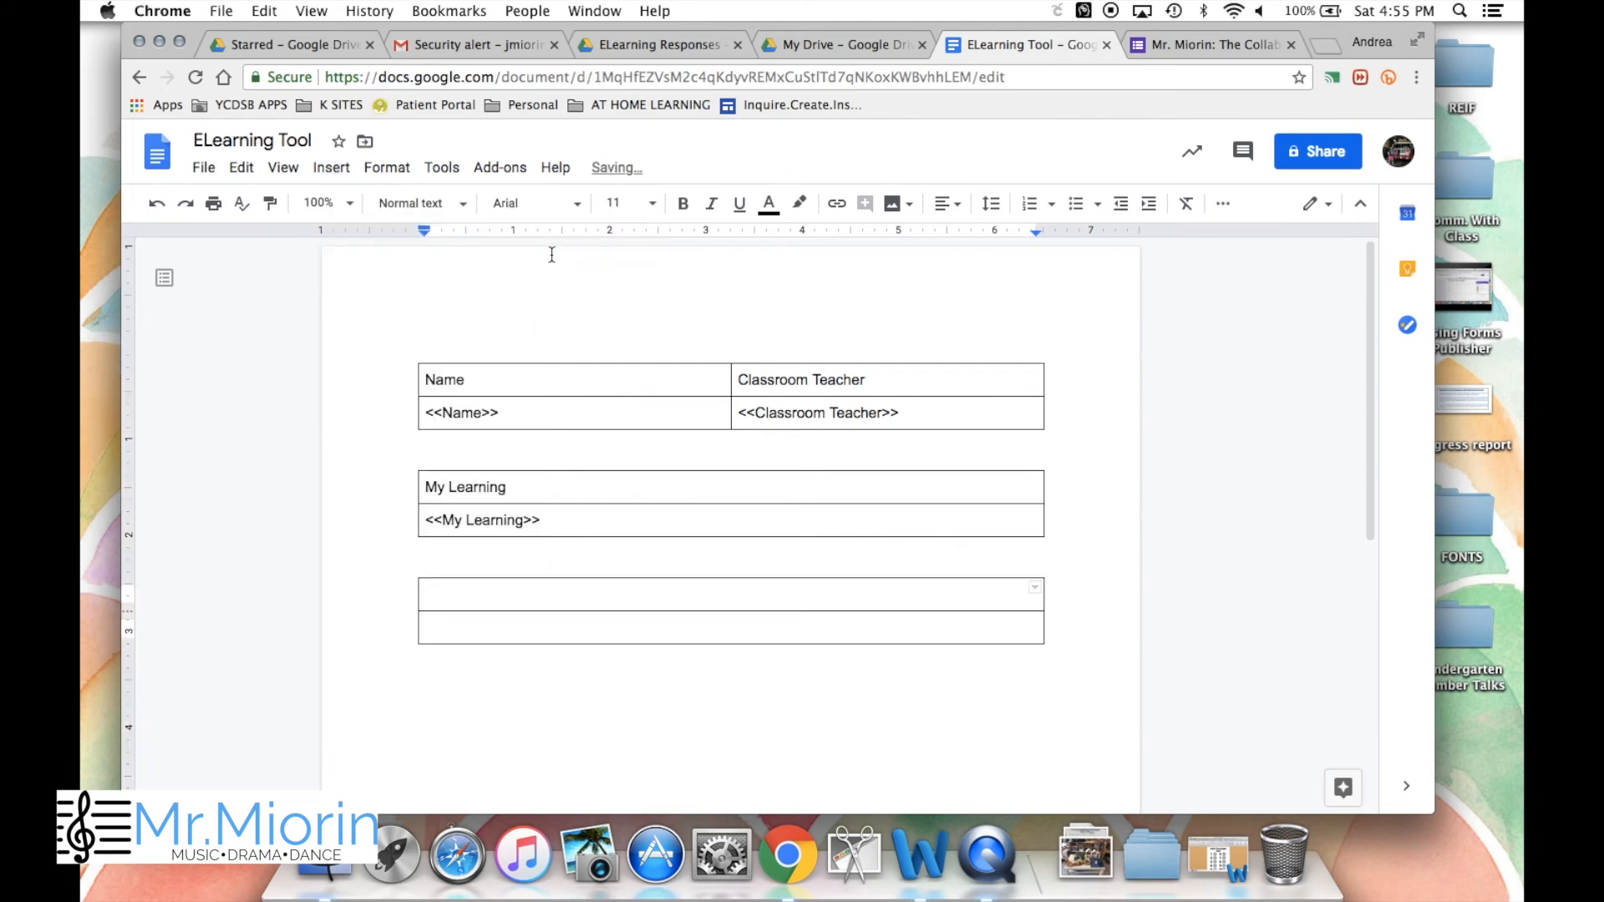
text(File Upload)
click(516, 624)
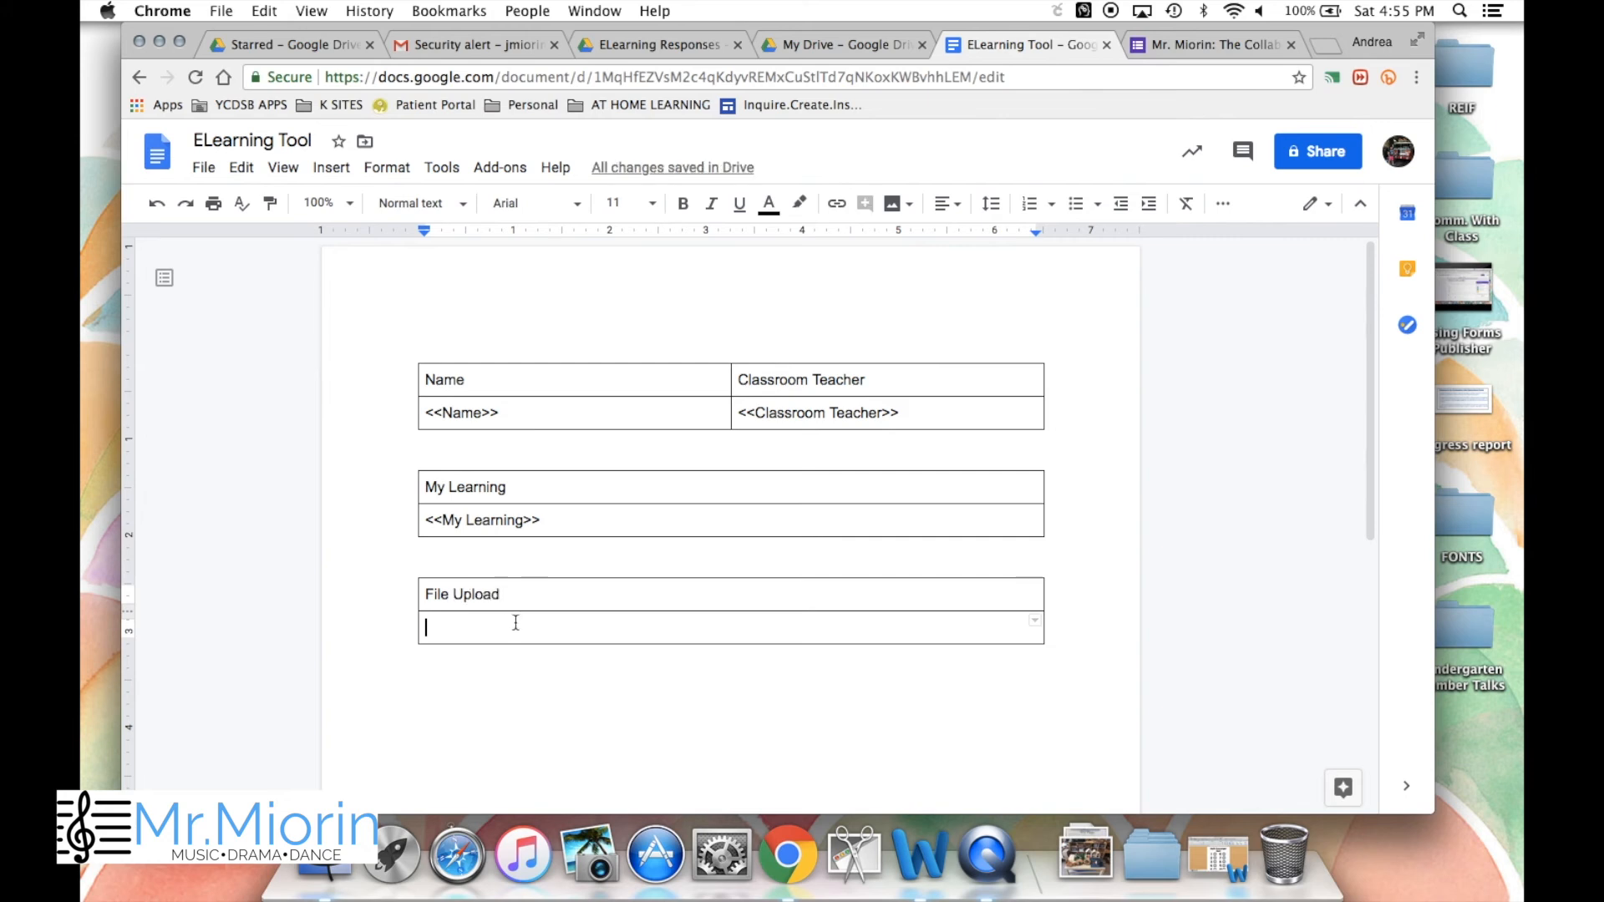
text(<<File Uplo)
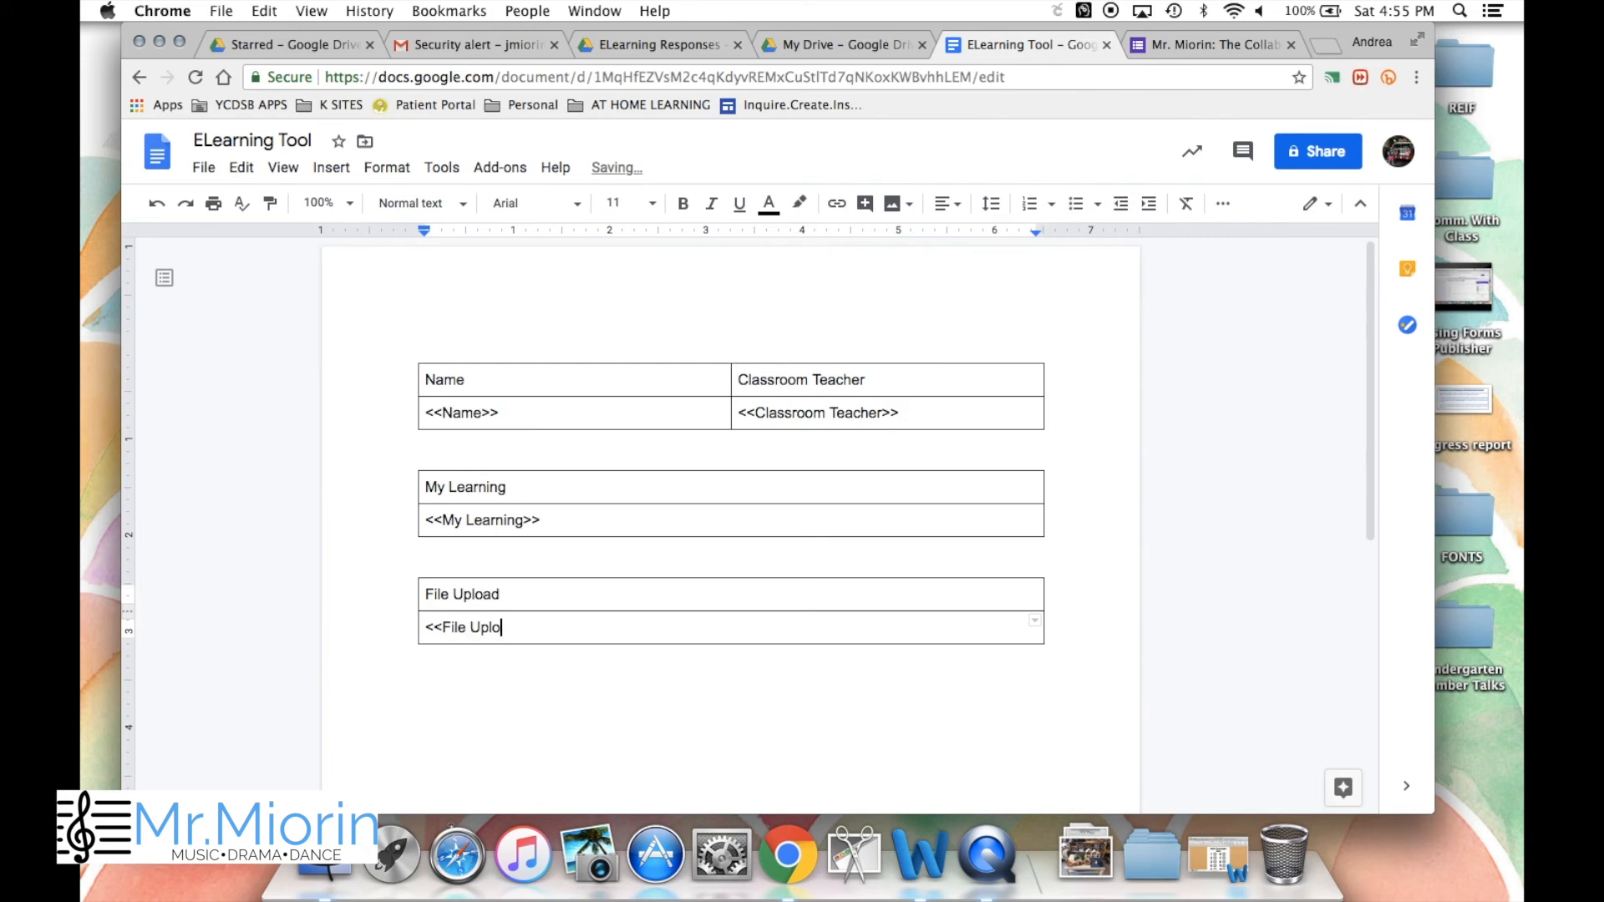
text(ad>>)
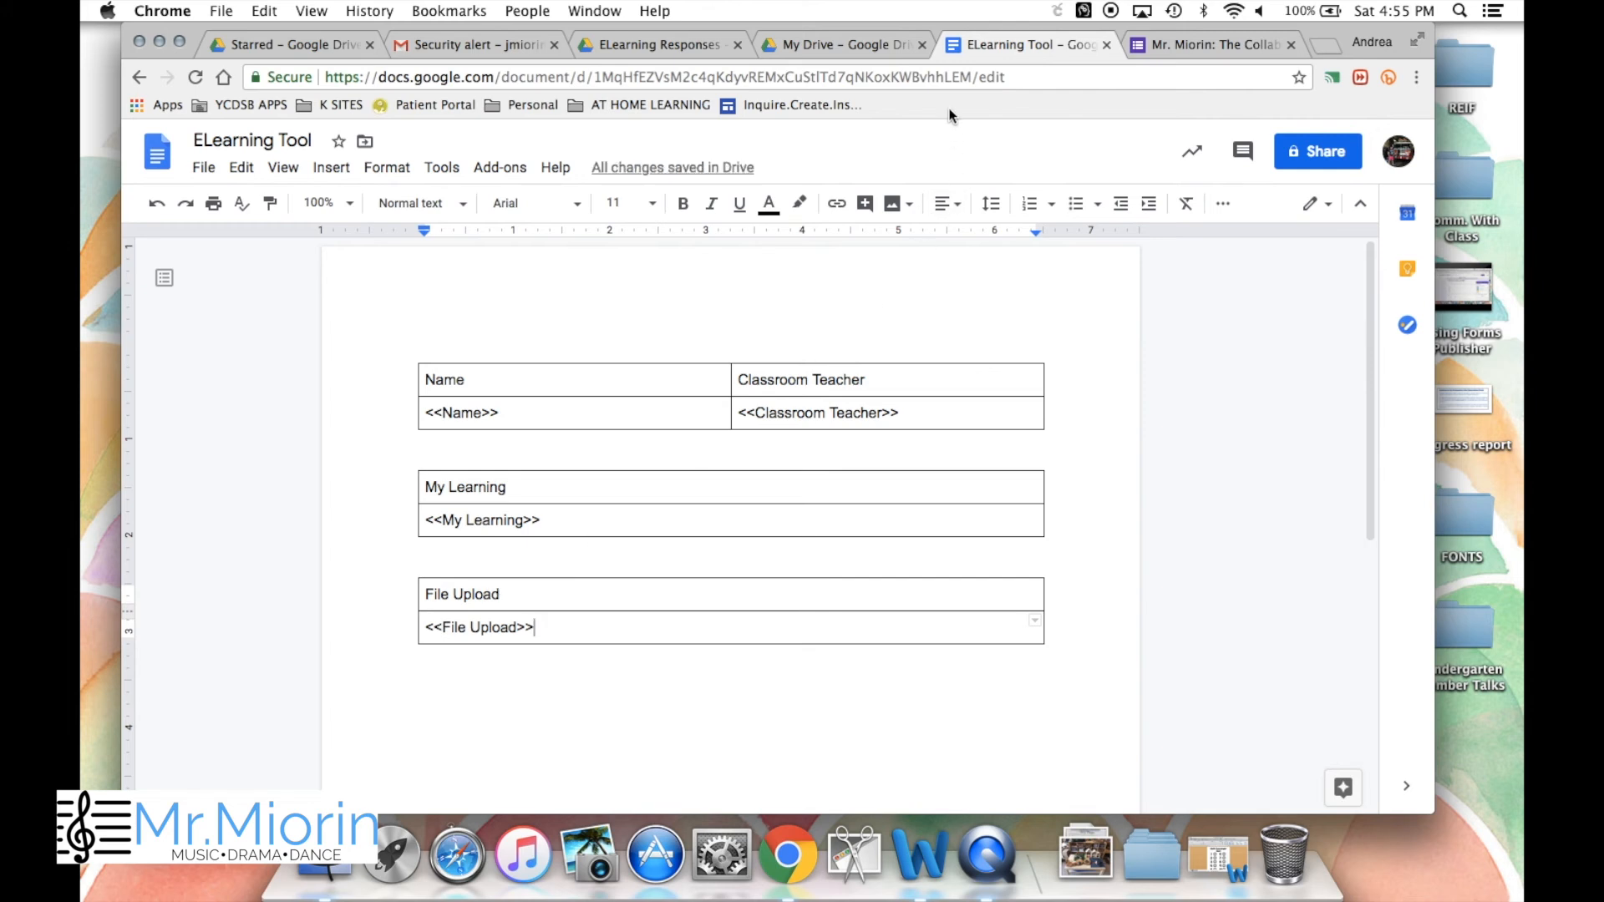
- Switch to the assignment's Google Form and start the Form Publisher add-on setup
click(1163, 46)
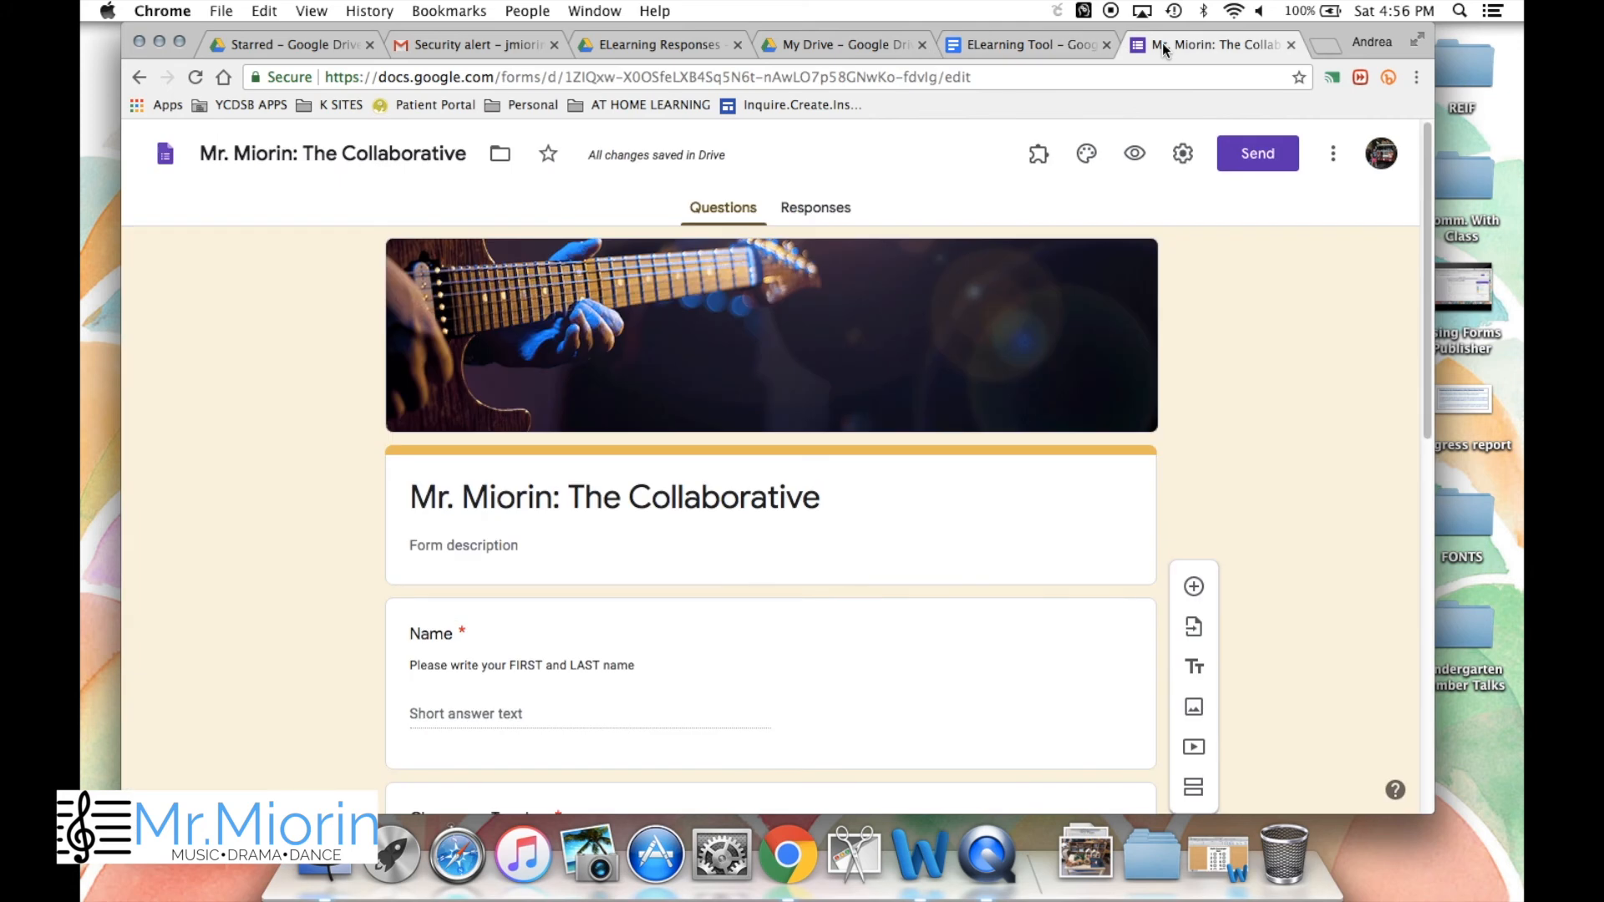
click(1040, 157)
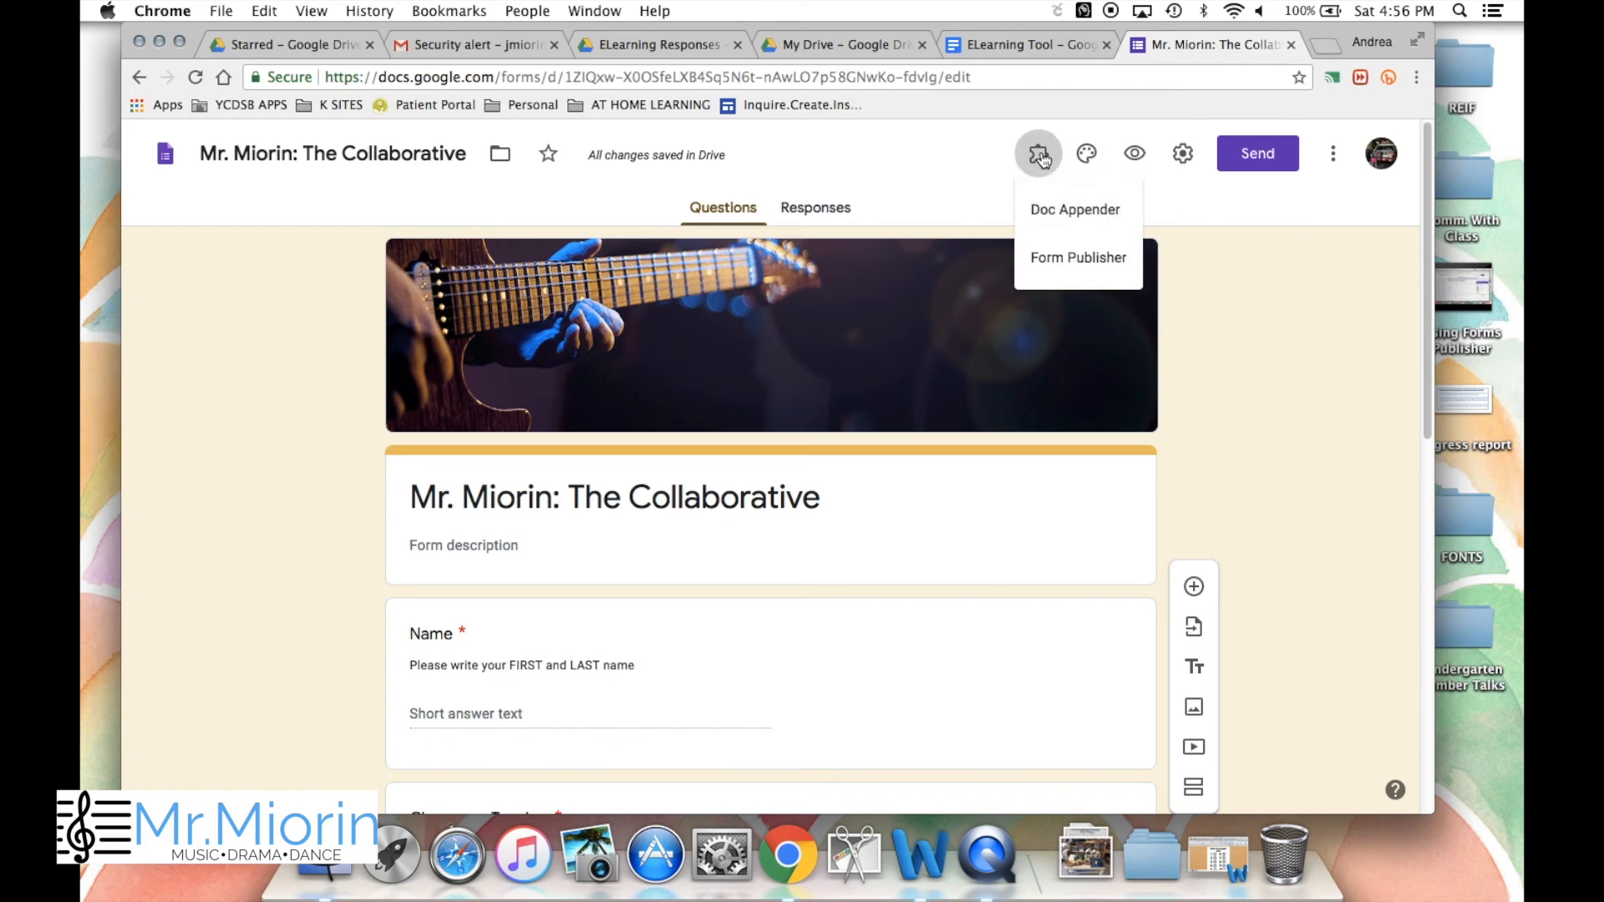
click(1040, 255)
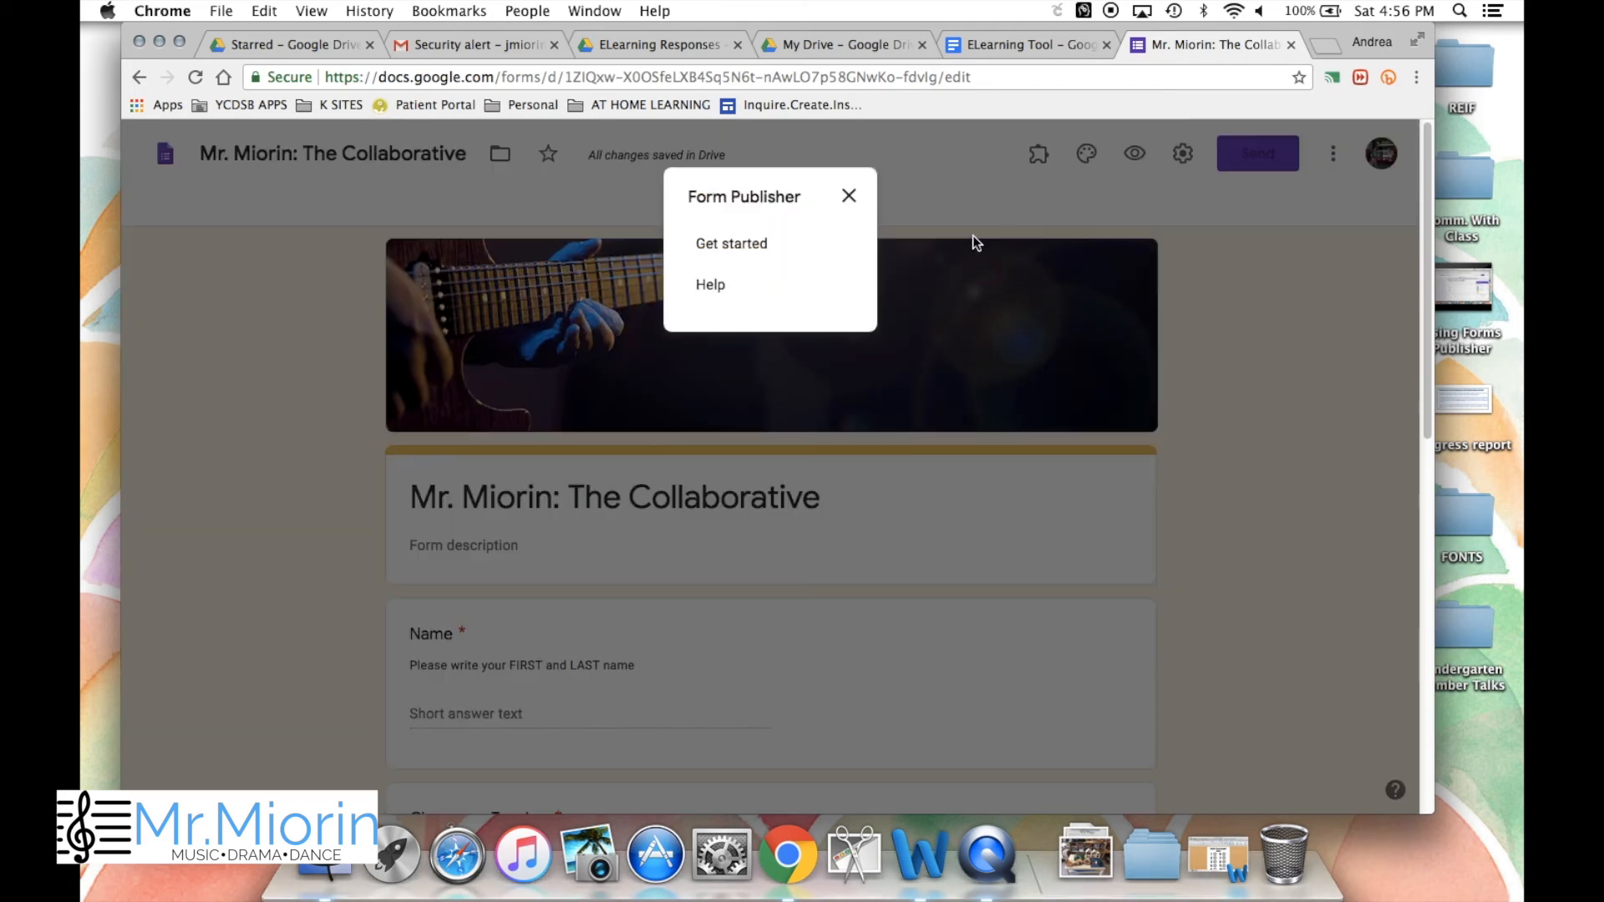
click(729, 244)
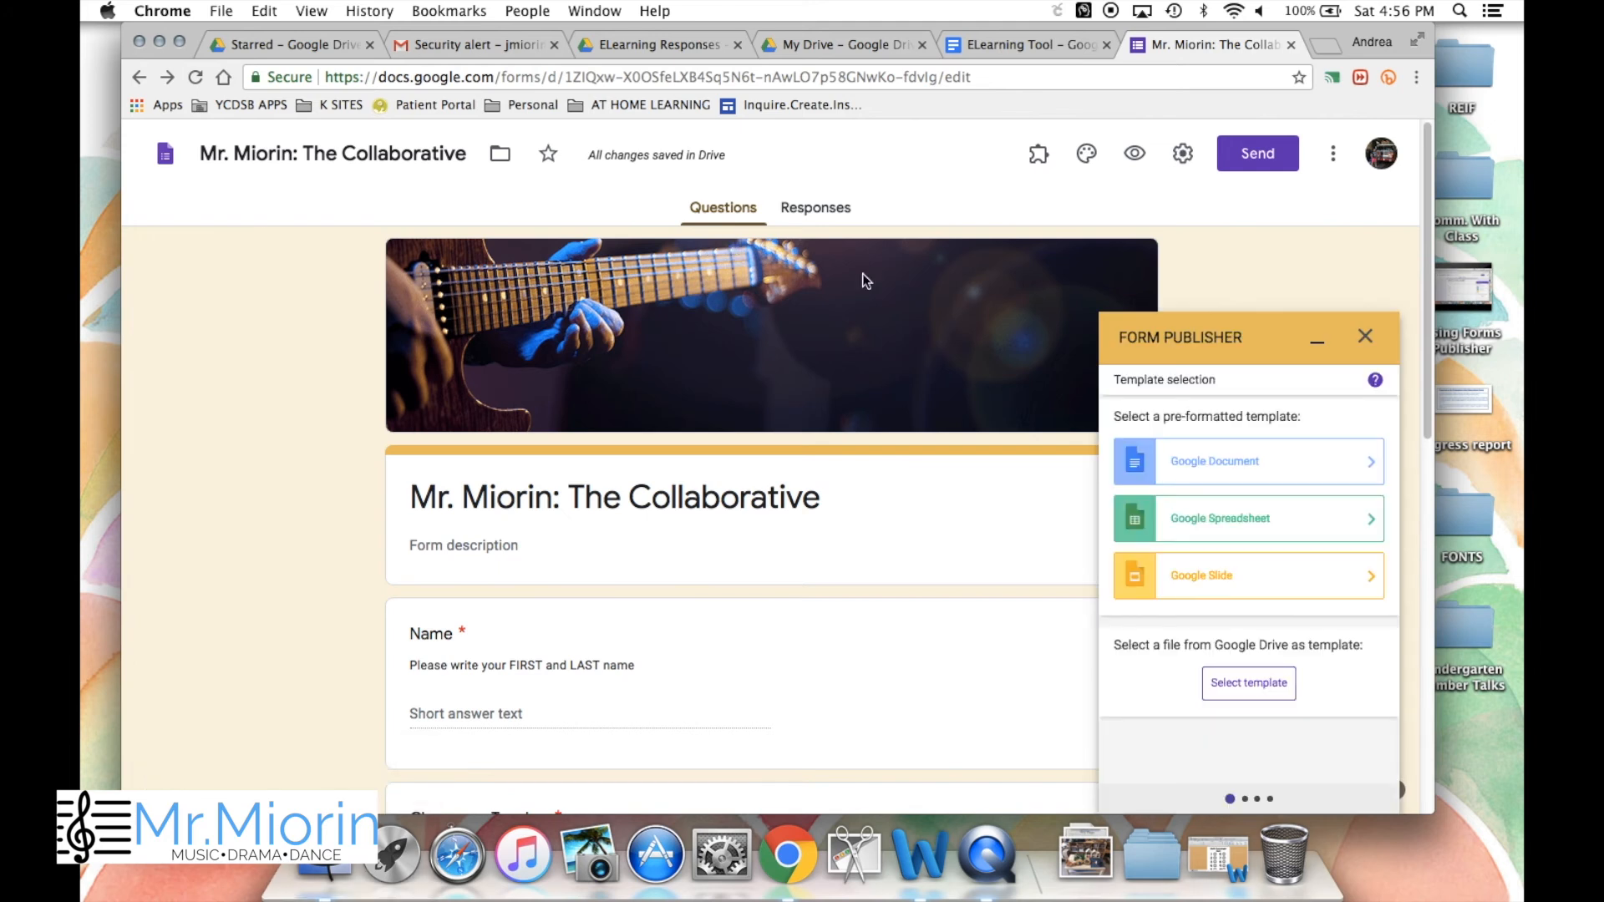
- Select the ELearning Tool document from Google Drive as the Form Publisher template and review its matching markers before continuing
click(1258, 682)
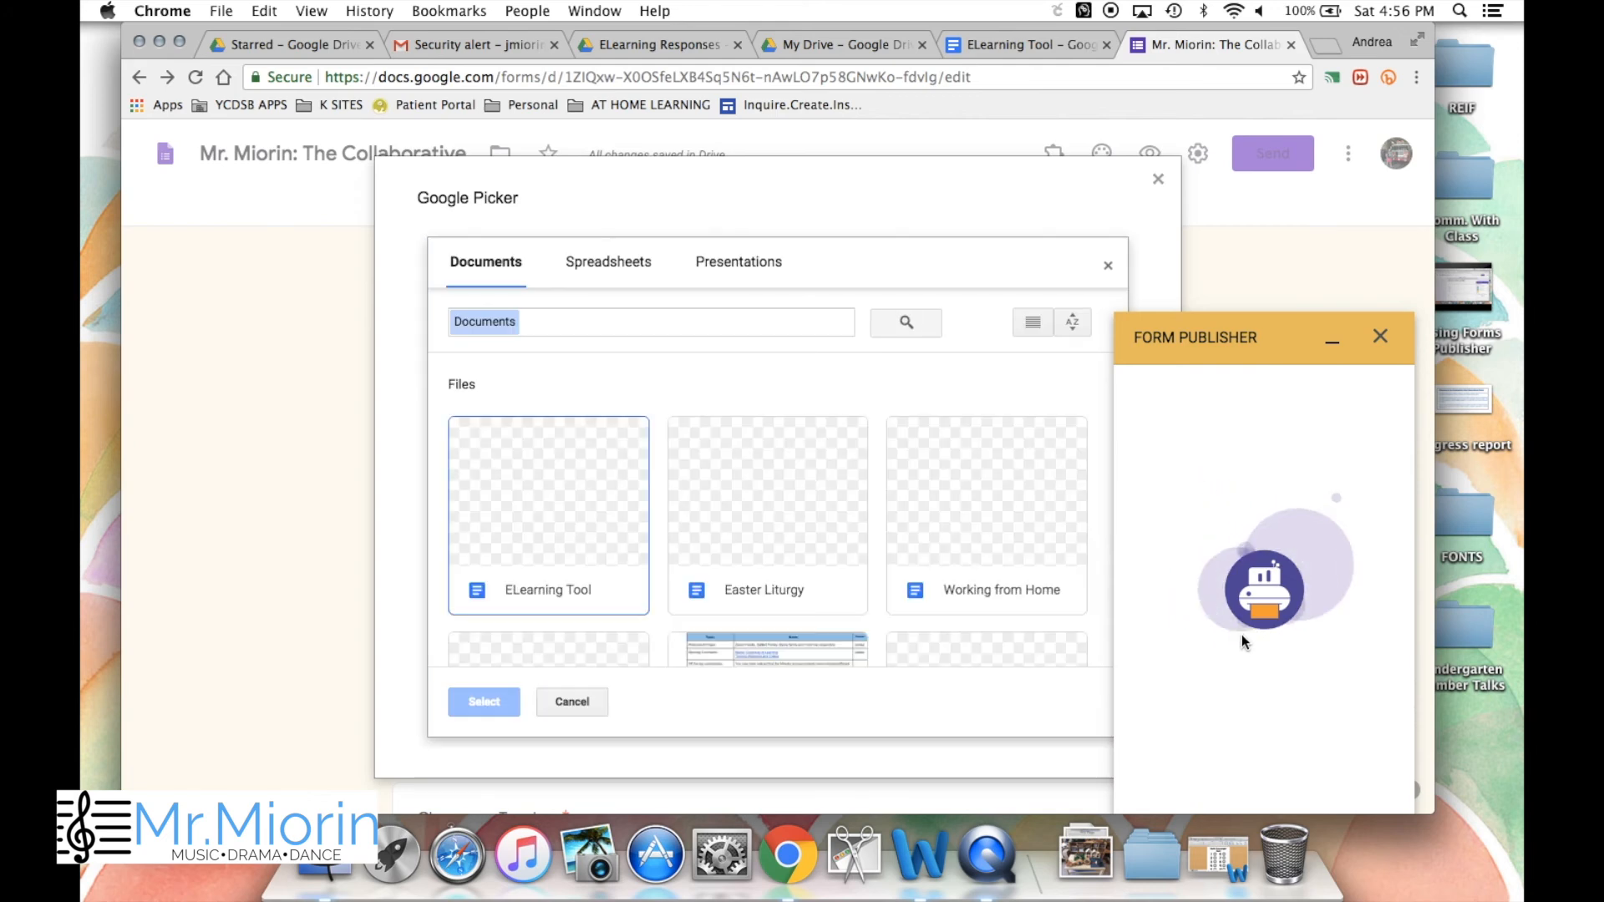
click(514, 476)
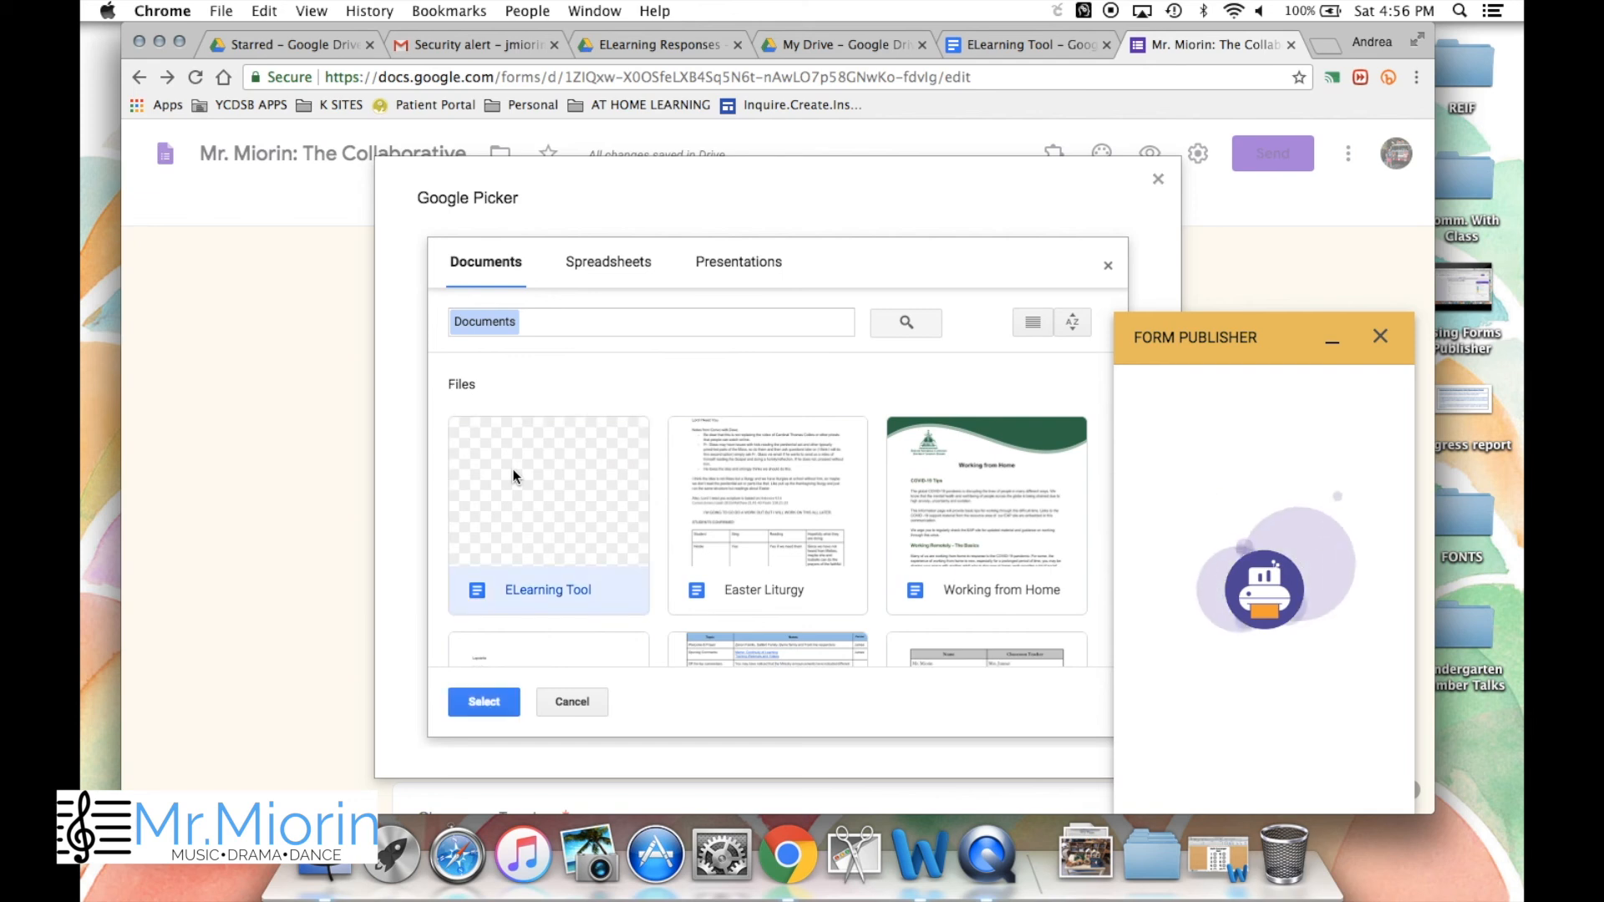
click(486, 701)
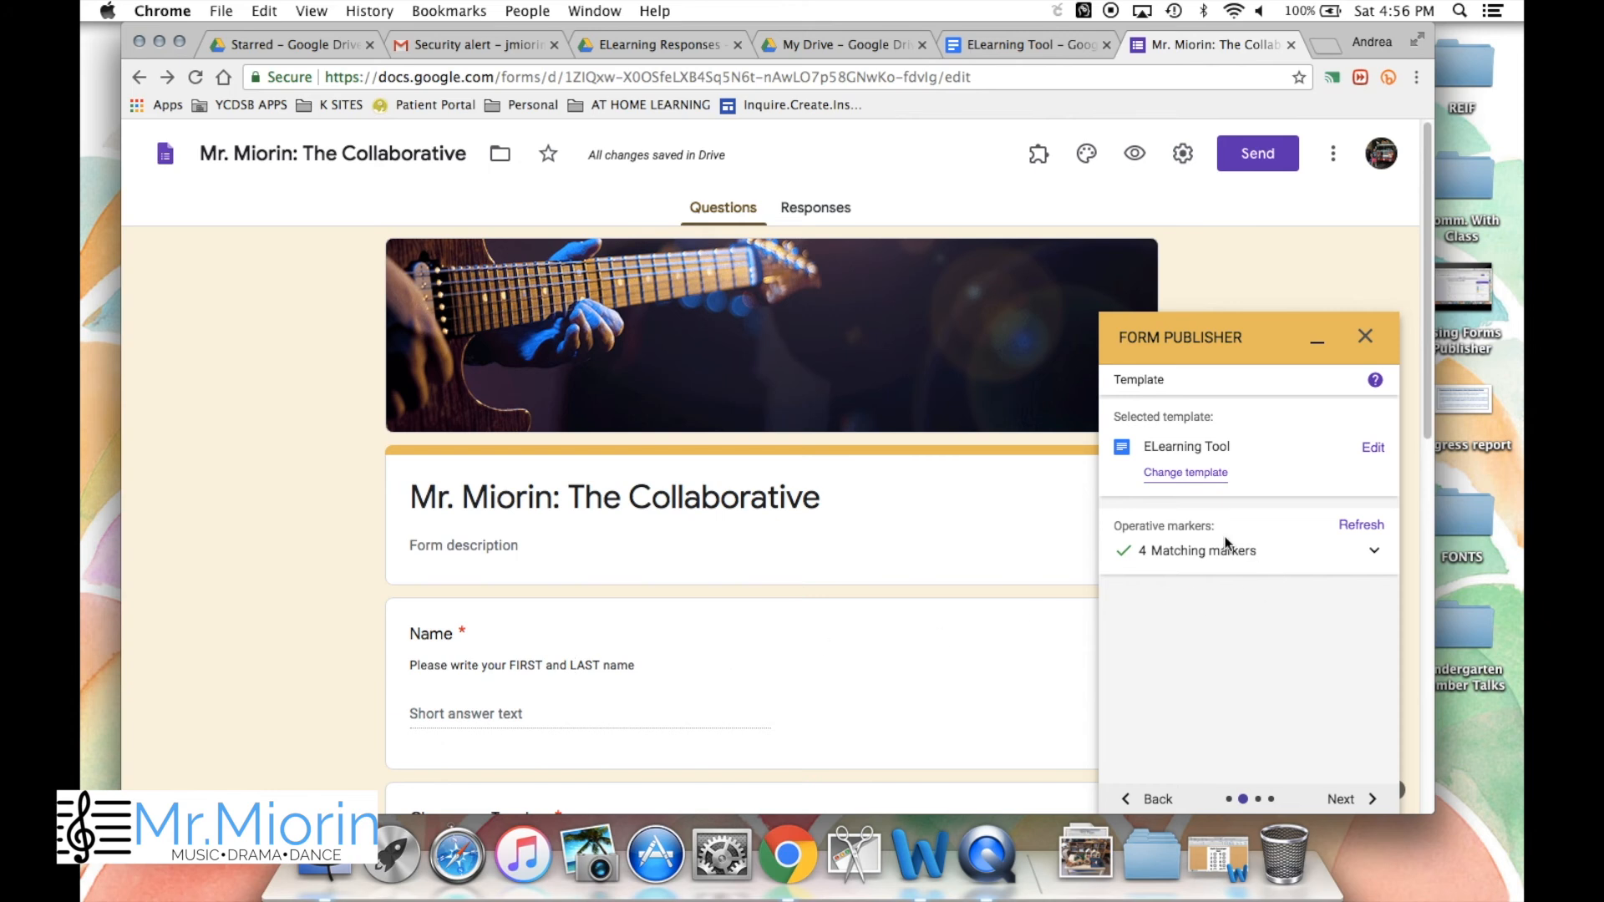
click(1374, 551)
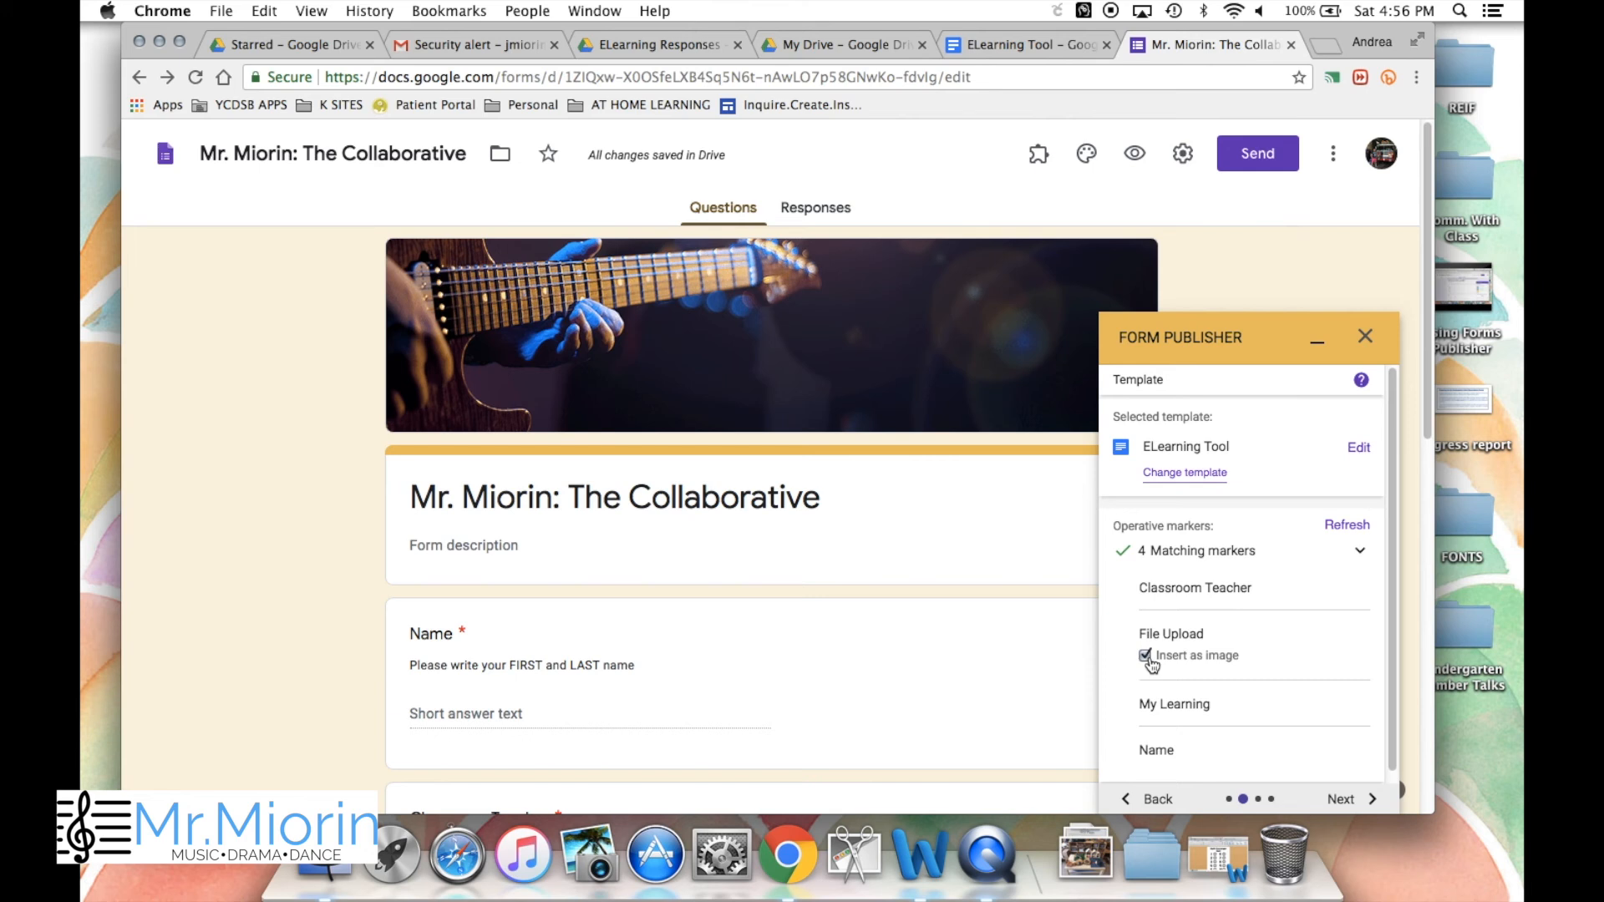
click(1346, 801)
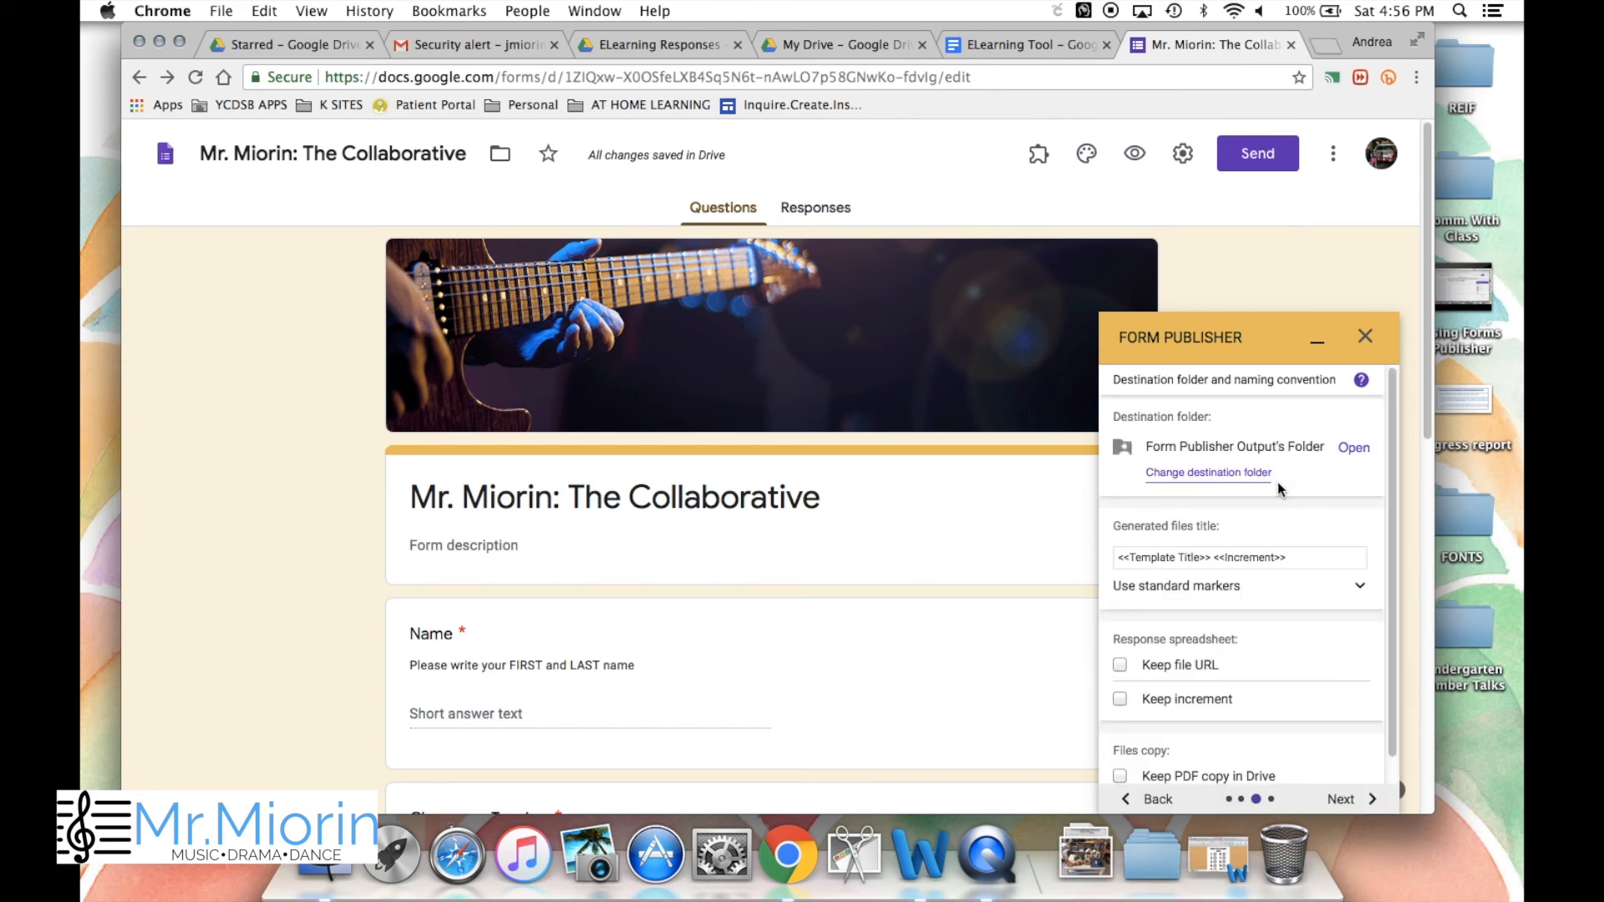
- Change the destination folder for the generated files to ELearning Responses
click(1224, 474)
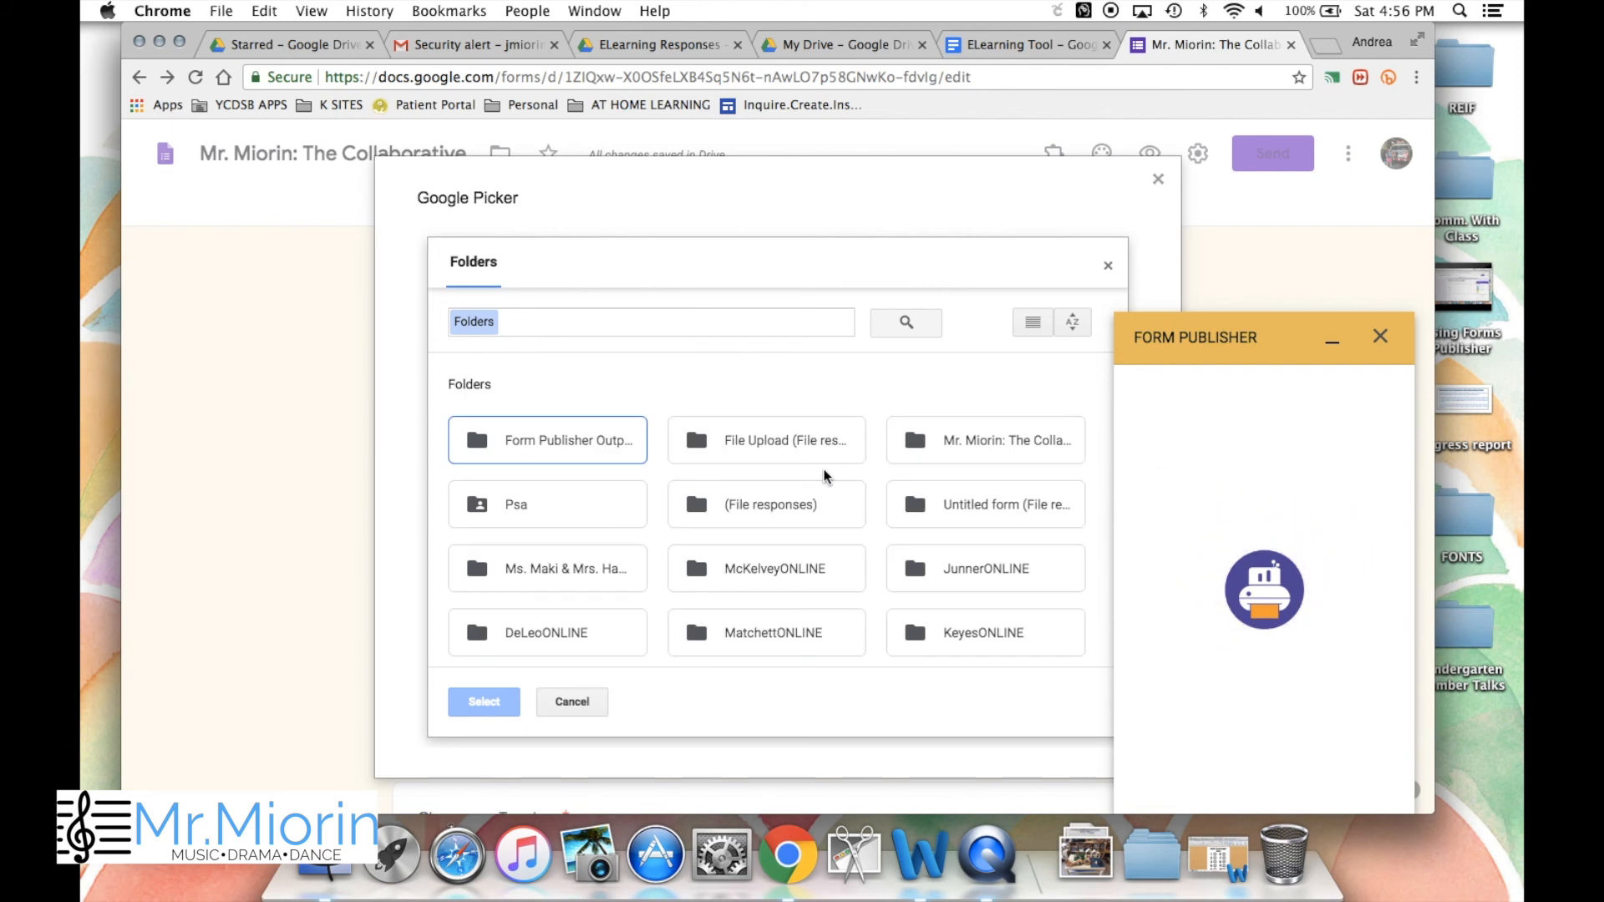
scroll(825, 472, down, 3)
scroll(824, 474, down, 5)
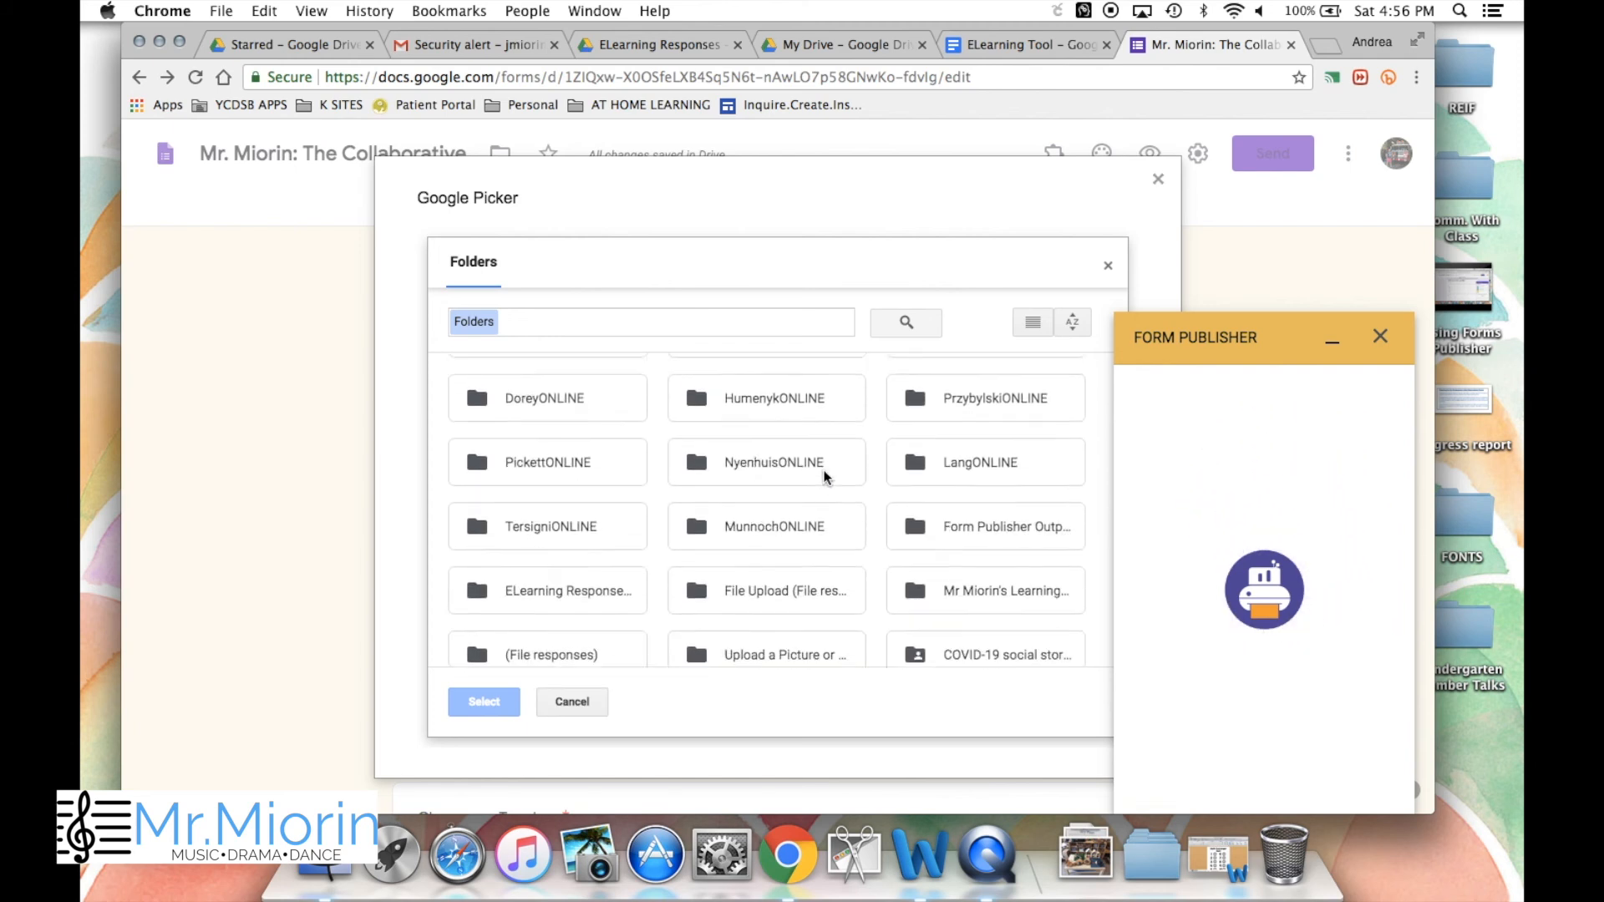
click(585, 560)
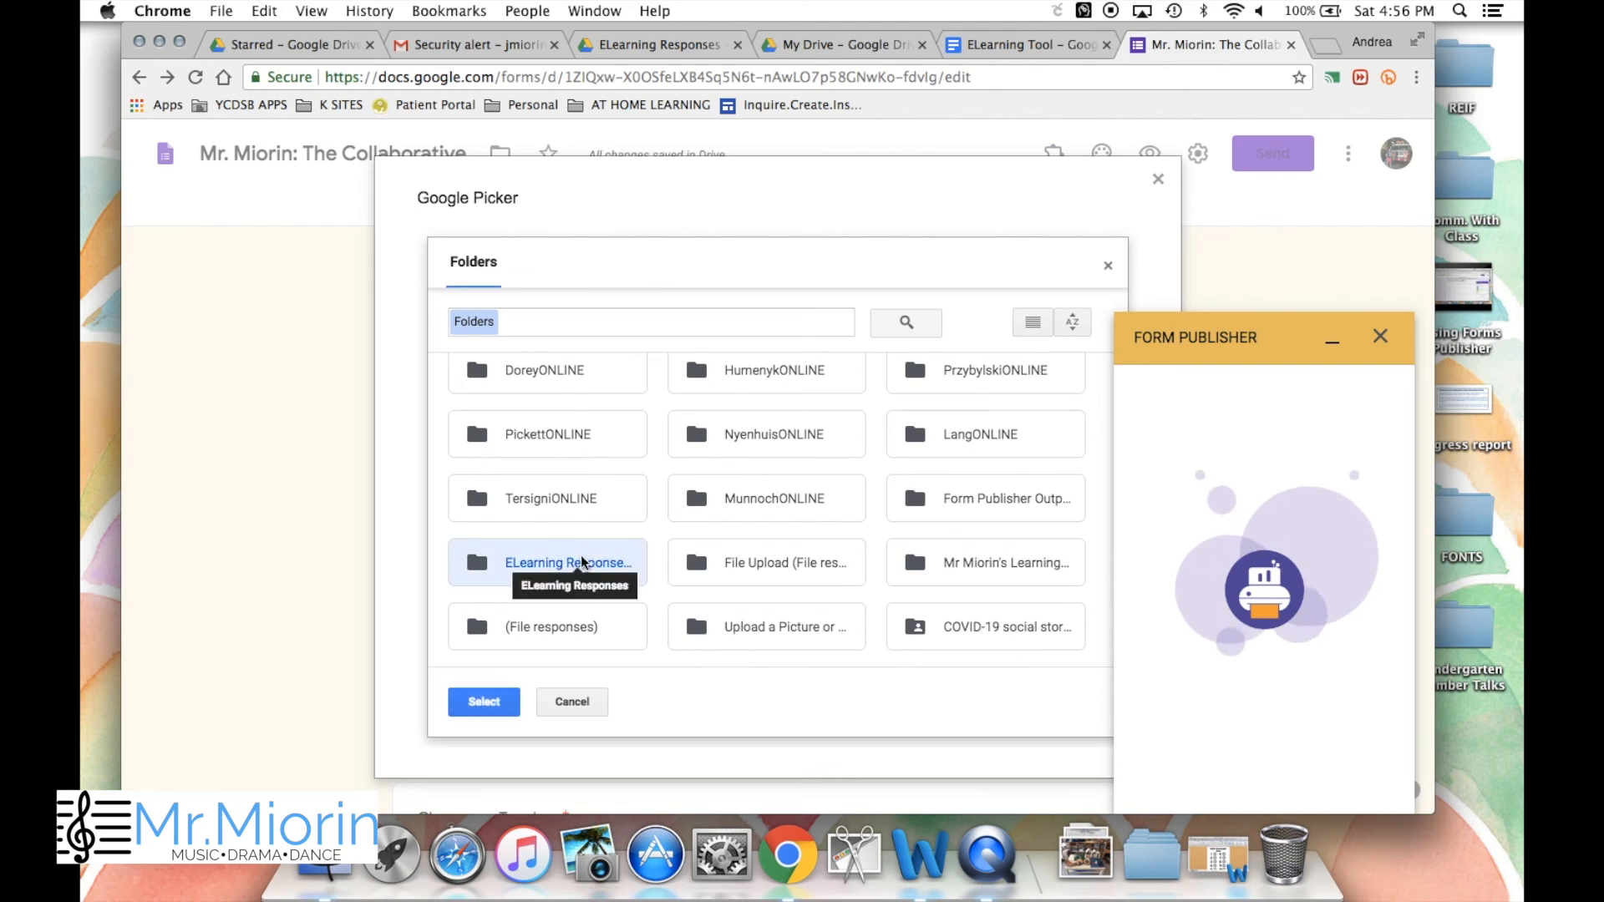
click(492, 701)
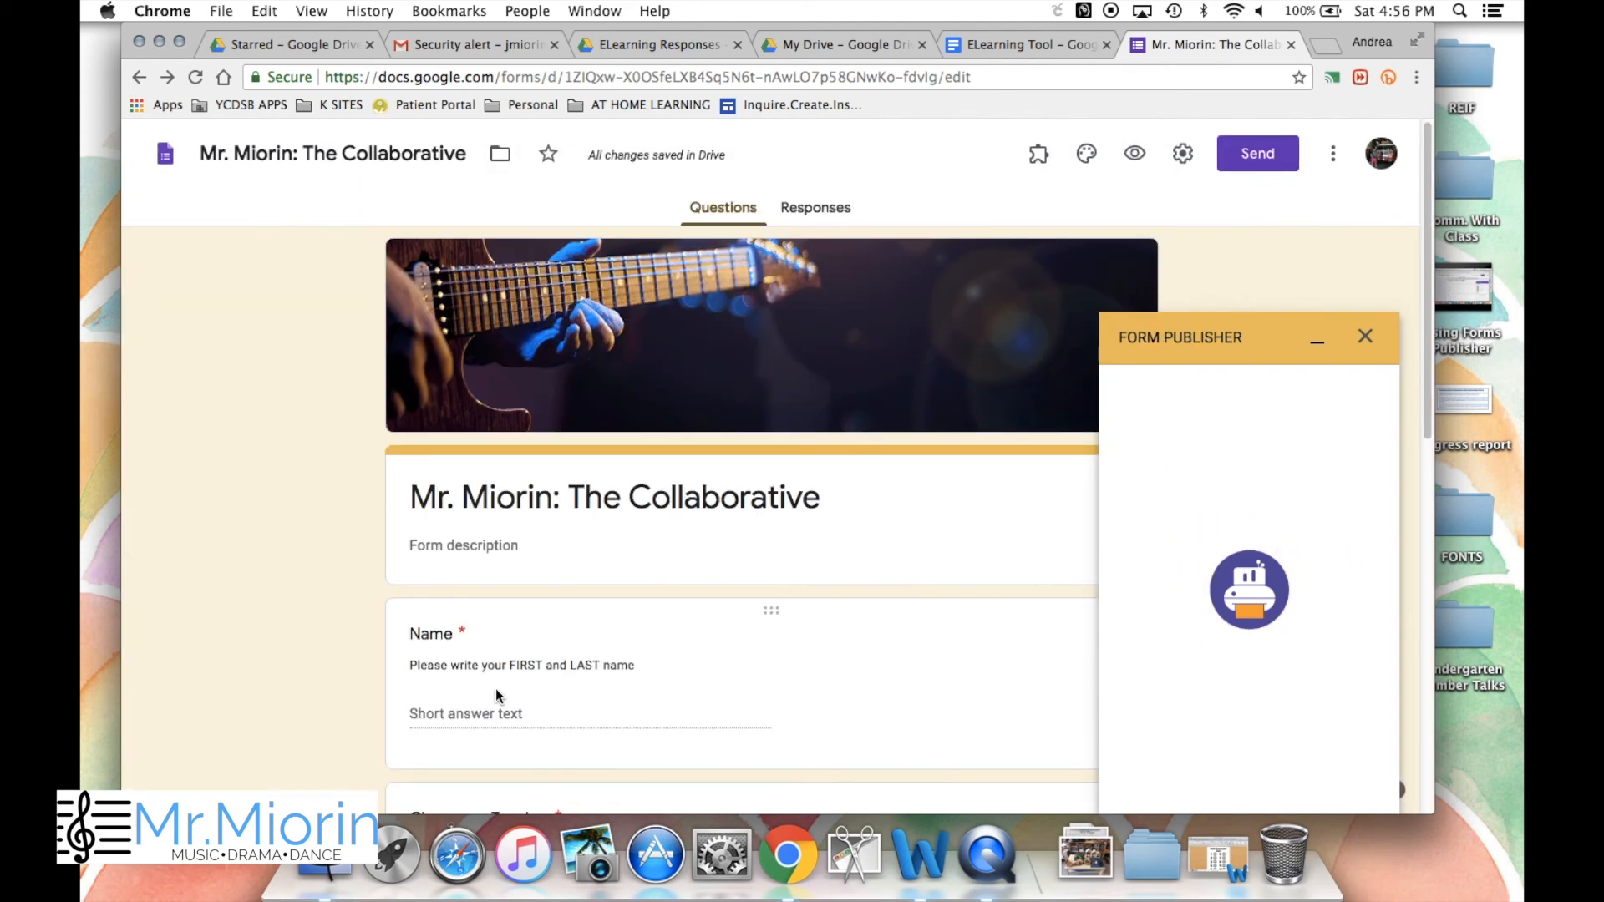
- Replace the Template Title marker in the generated files title with "<<Name>>"
click(1195, 558)
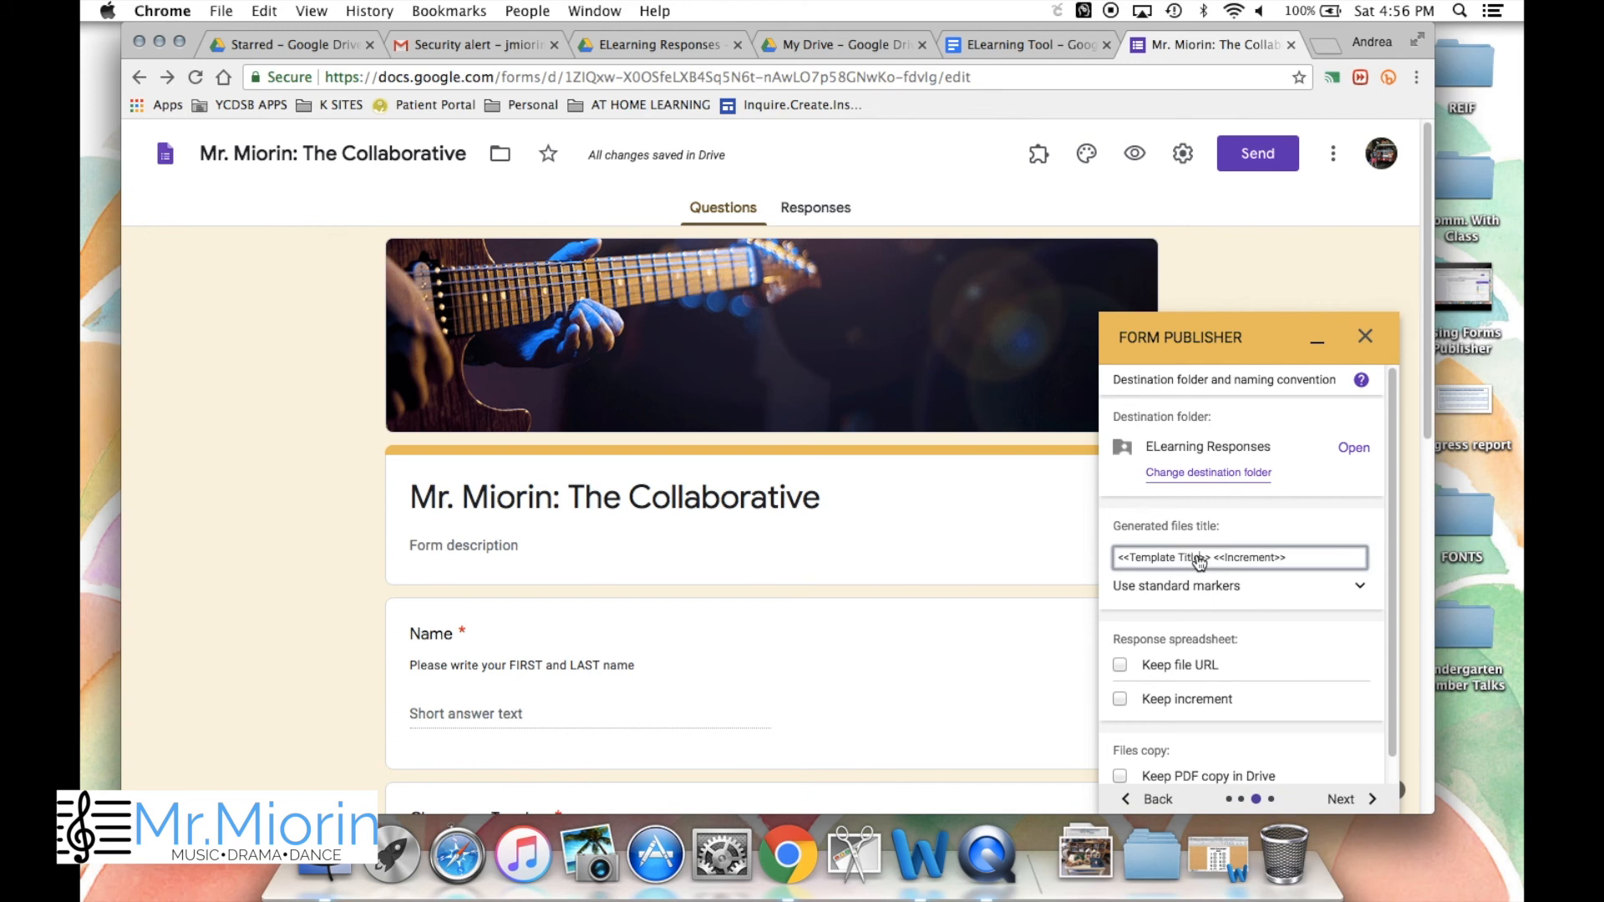
key(BackSpace)
key(BackSpace)
key(BackSpace)
key(BackSpace)
key(BackSpace)
key(BackSpace)
key(BackSpace)
key(BackSpace)
key(BackSpace)
key(BackSpace)
key(BackSpace)
key(BackSpace)
key(BackSpace)
key(BackSpace)
text(Name)
- Add "<<Classroom Teacher>>" between the Name and Increment markers in the generated files title and continue to the sharing options
click(1171, 558)
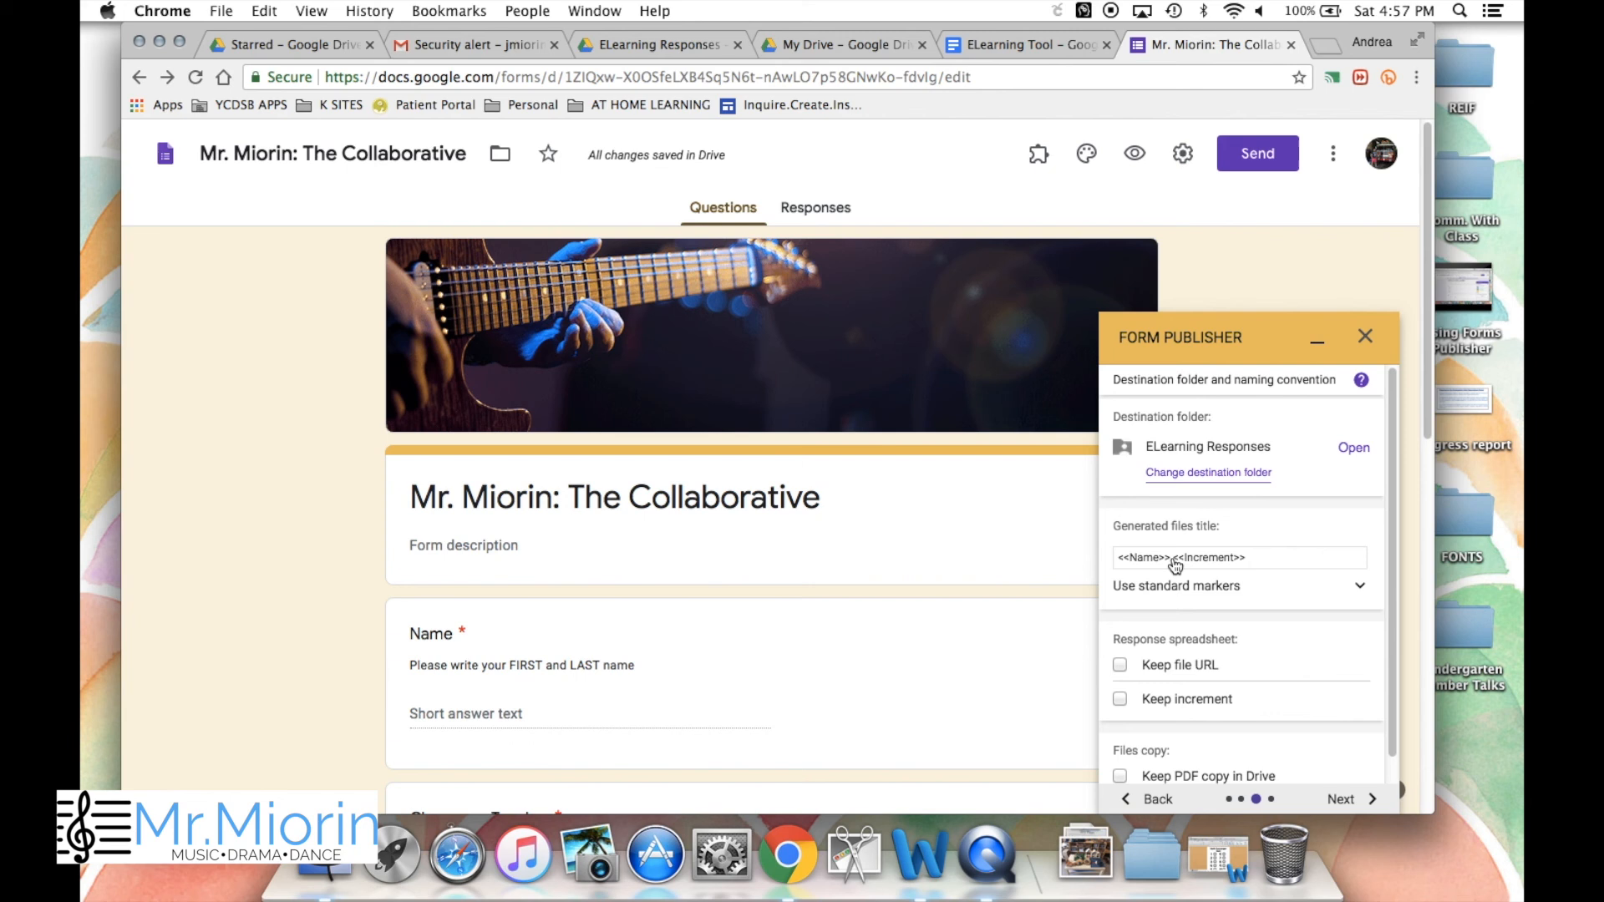
click(1174, 561)
text(<<Clas)
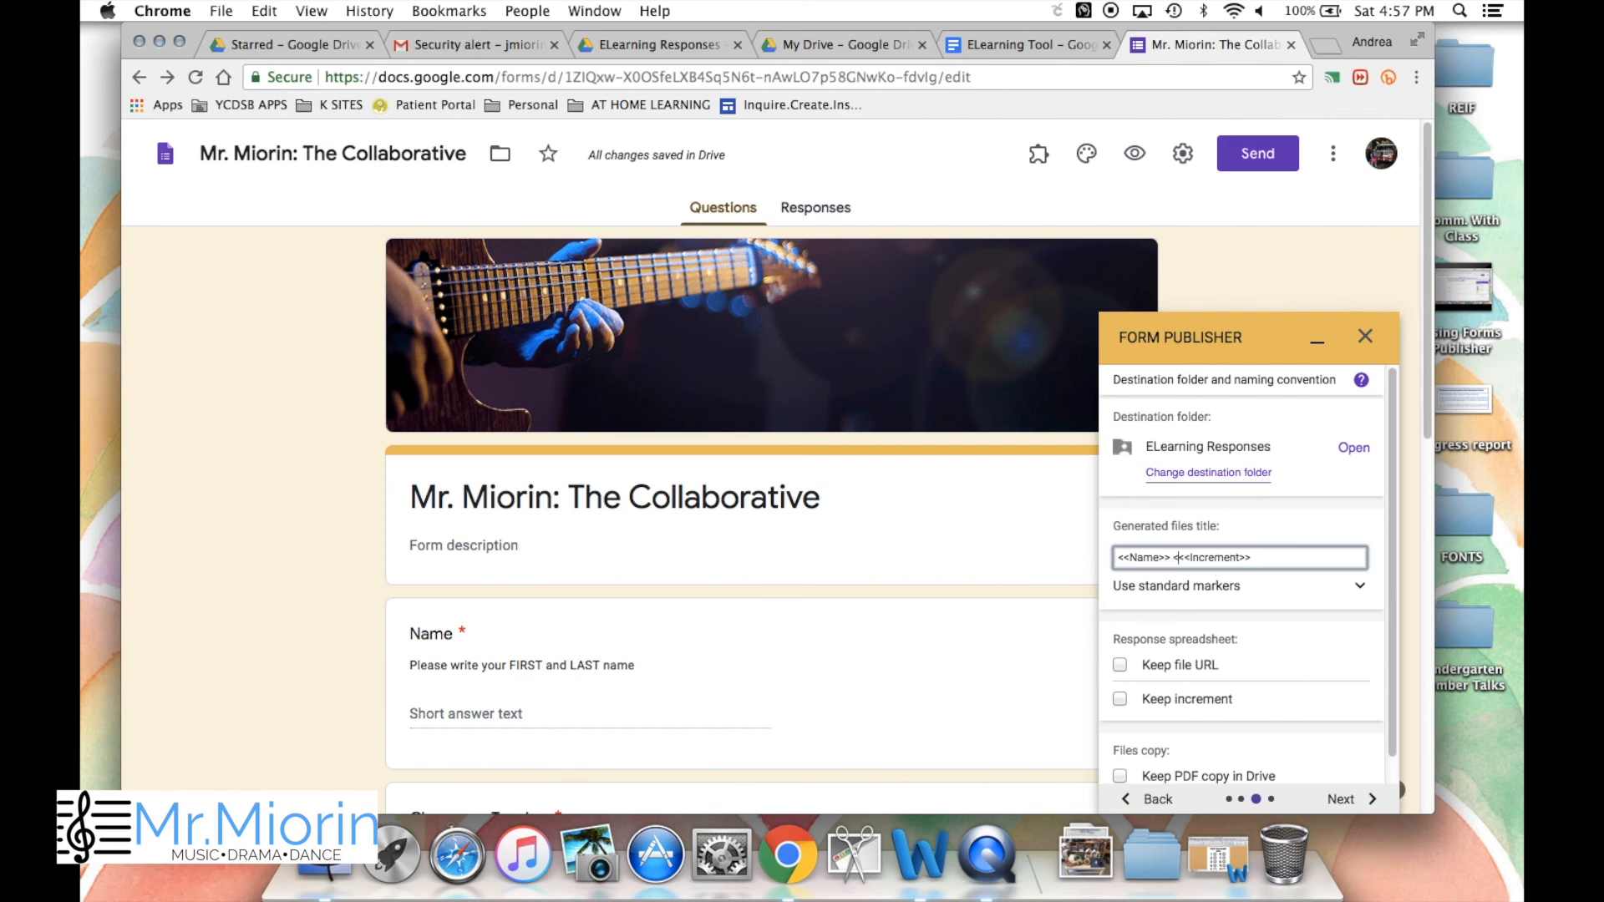
text(sroom Teacher>>)
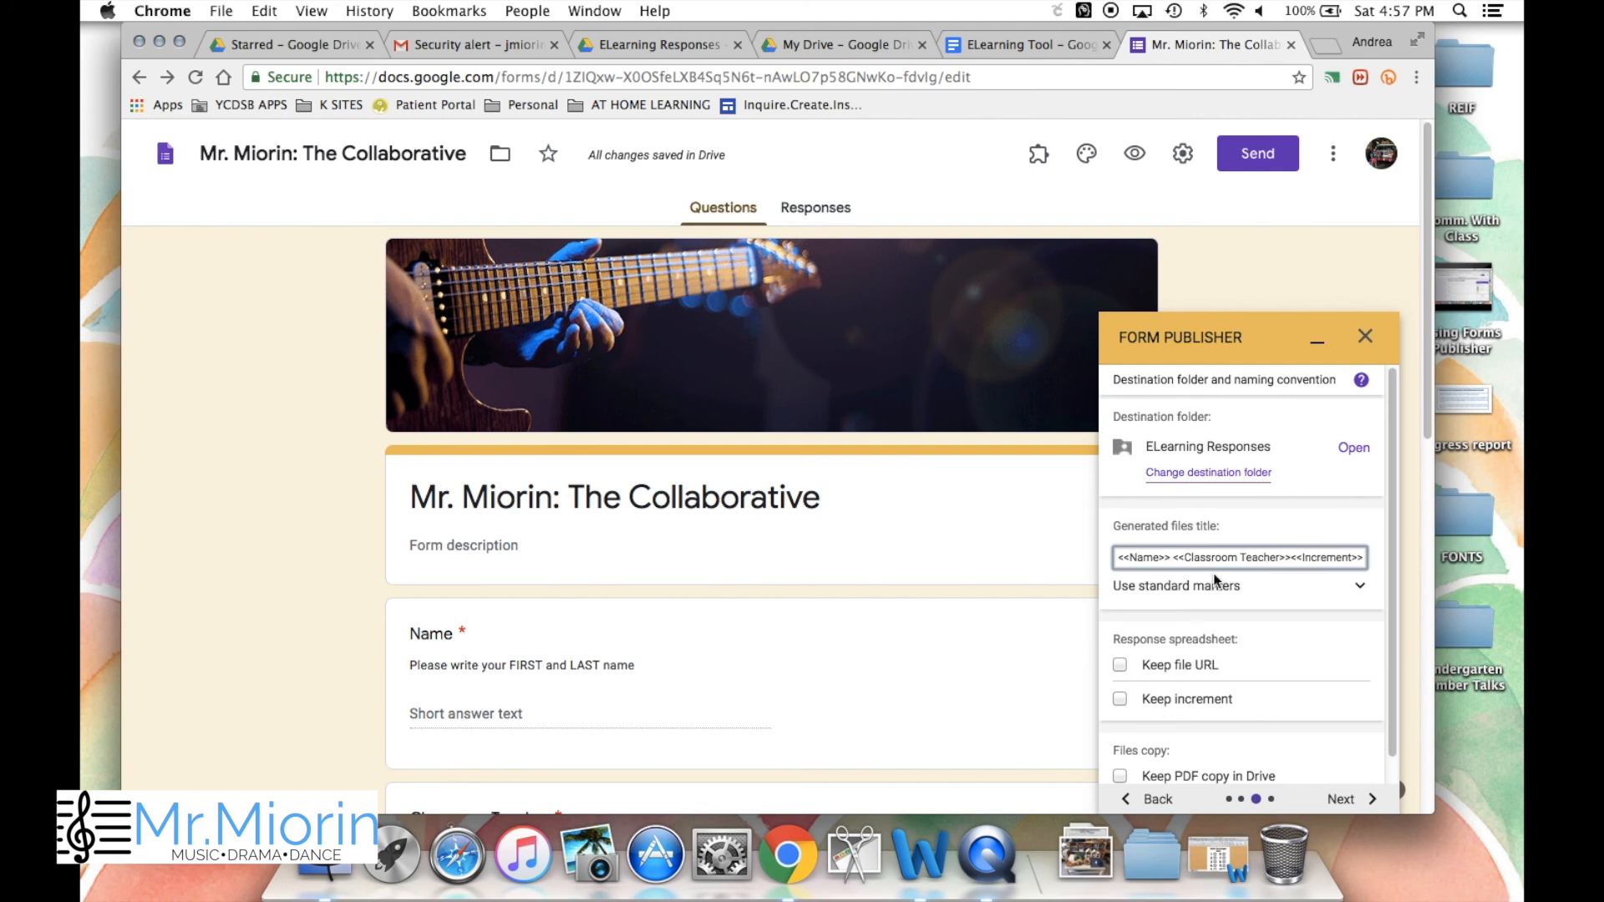
click(1342, 800)
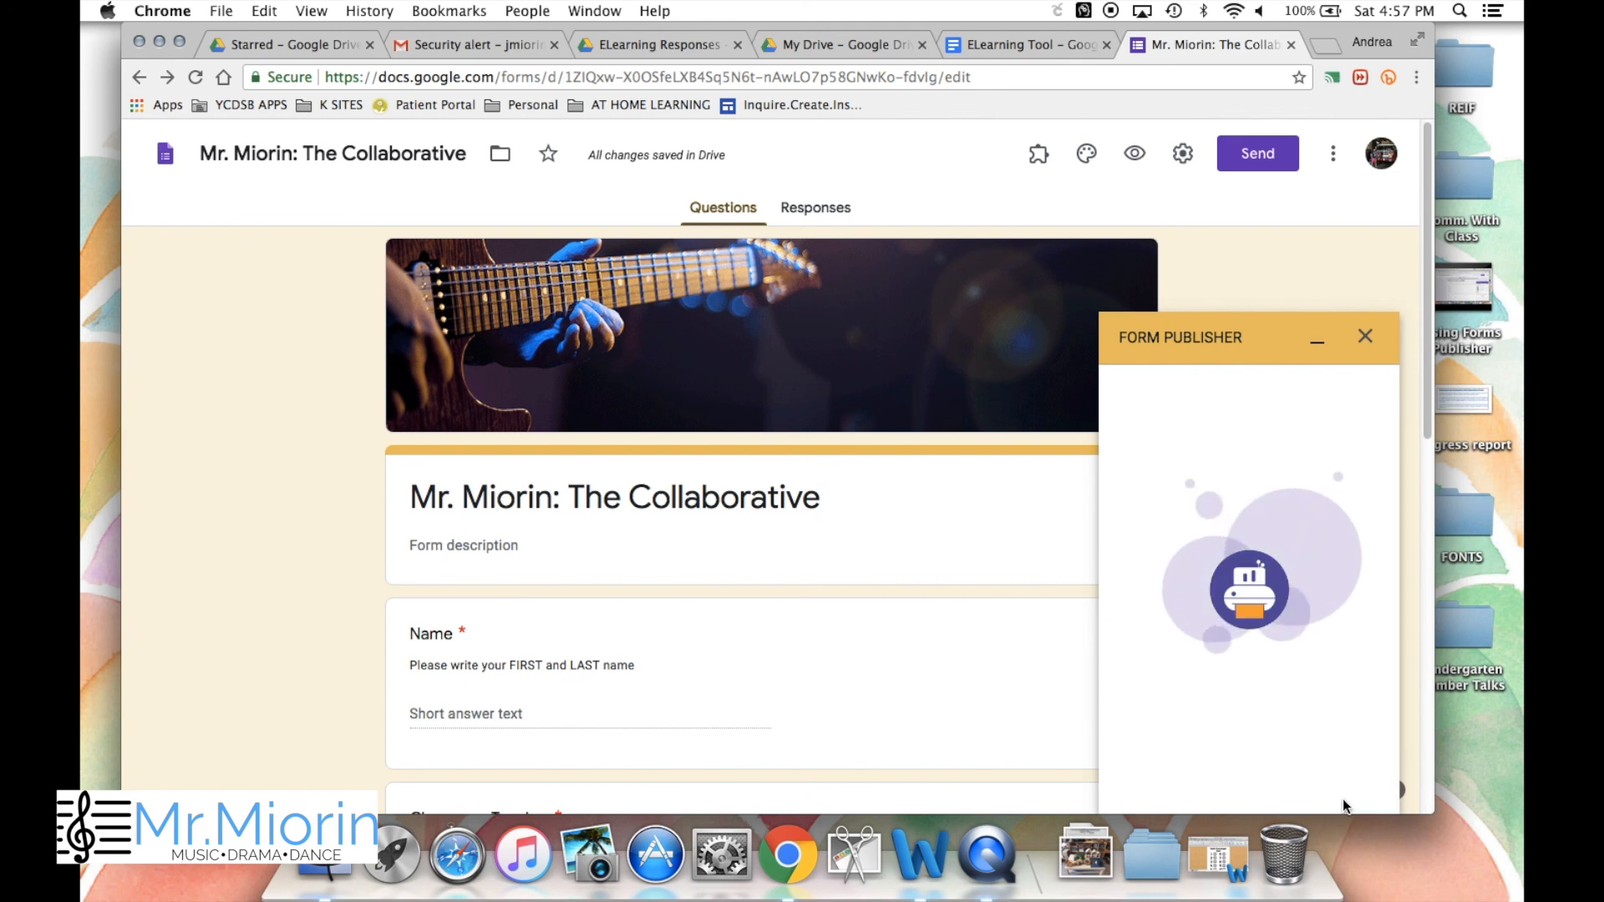
- Remove the existing recipient from the Form Publisher sharing list and continue past the sharing options
click(1368, 453)
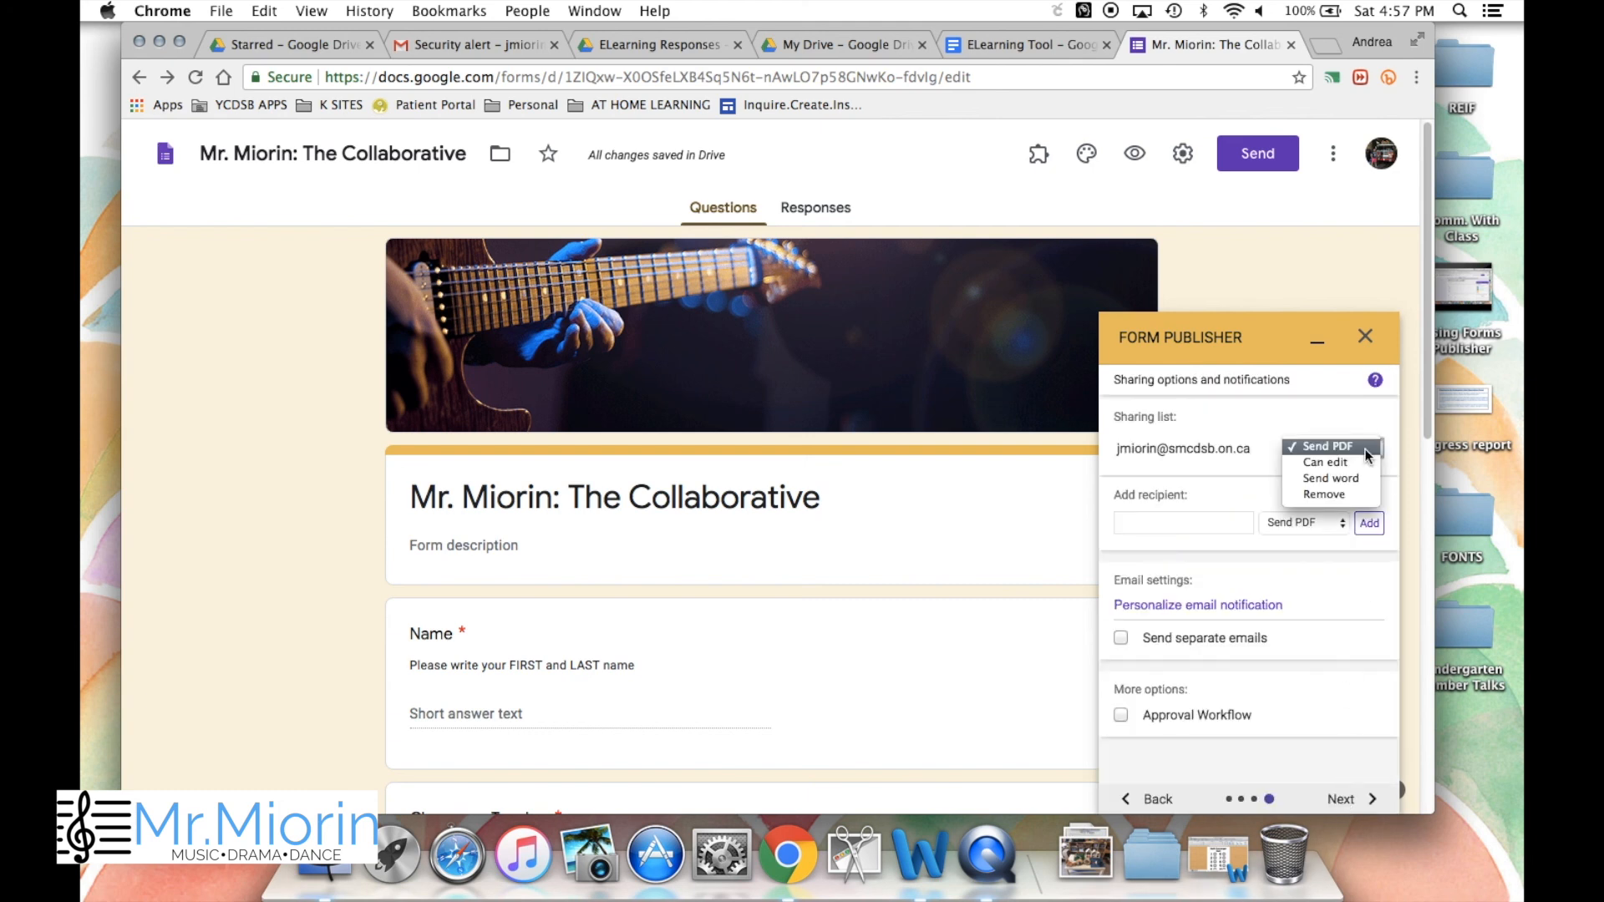
click(1347, 492)
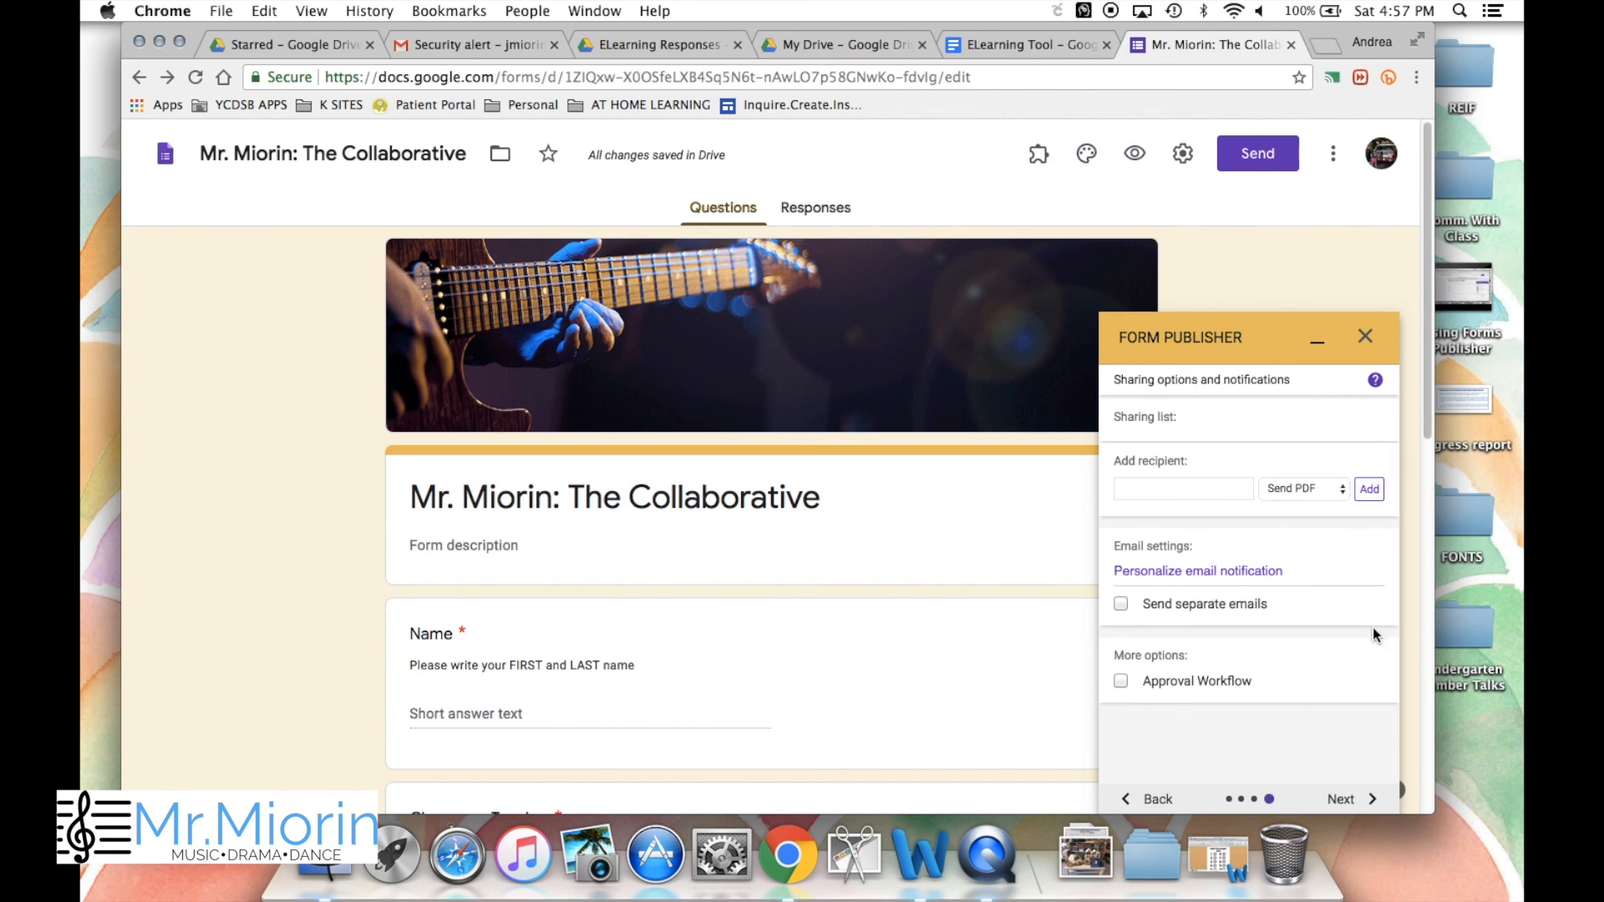
click(1364, 806)
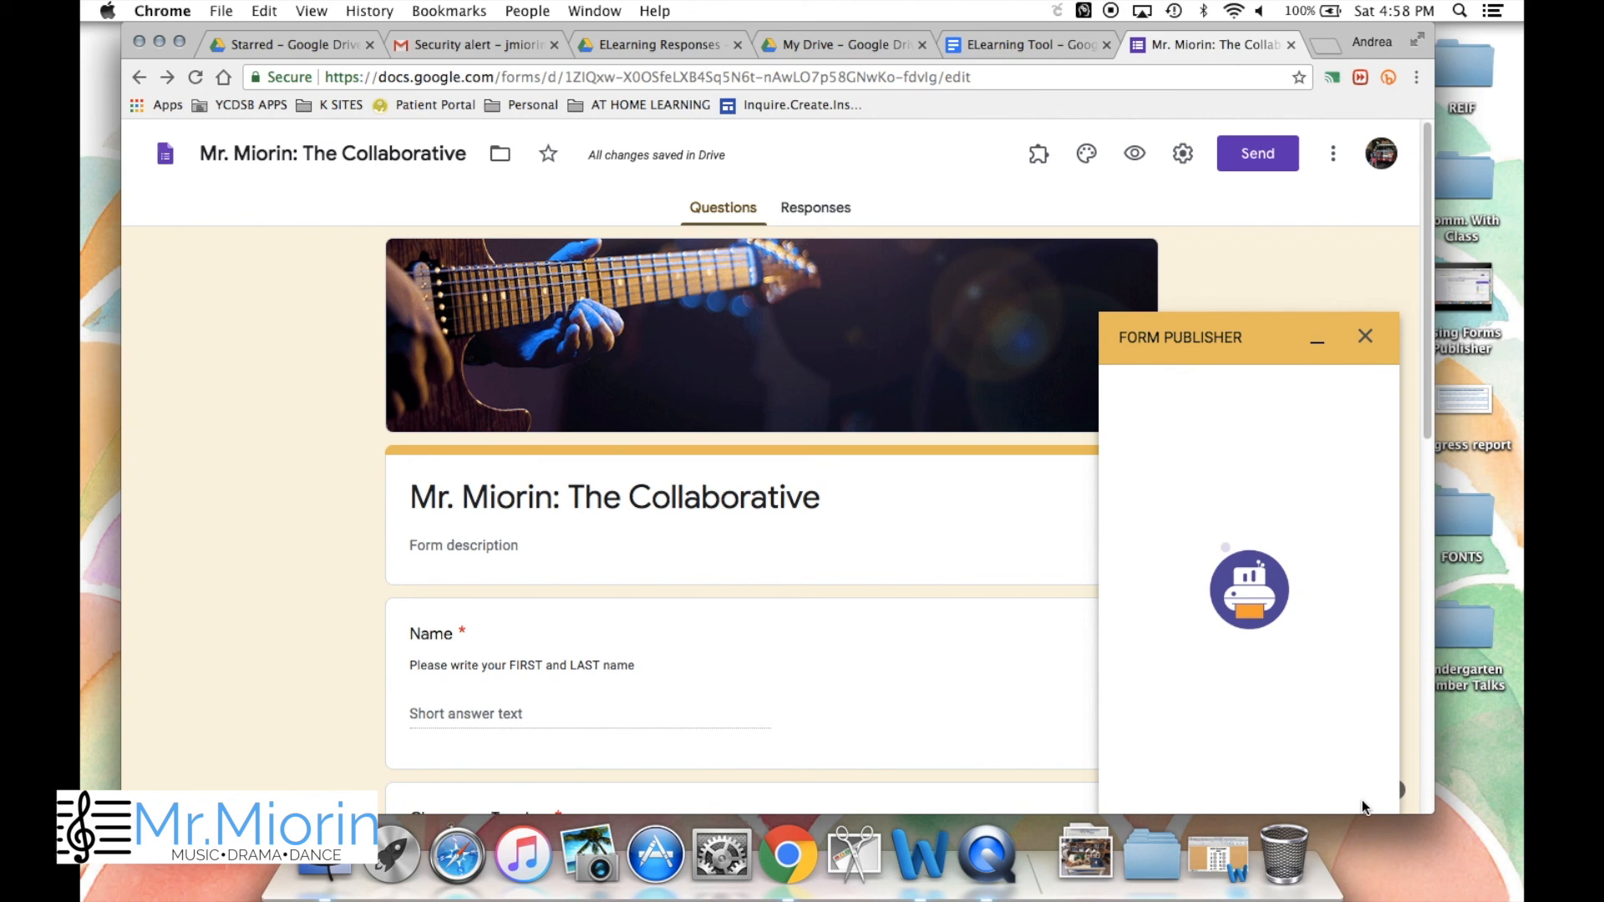
click(1246, 526)
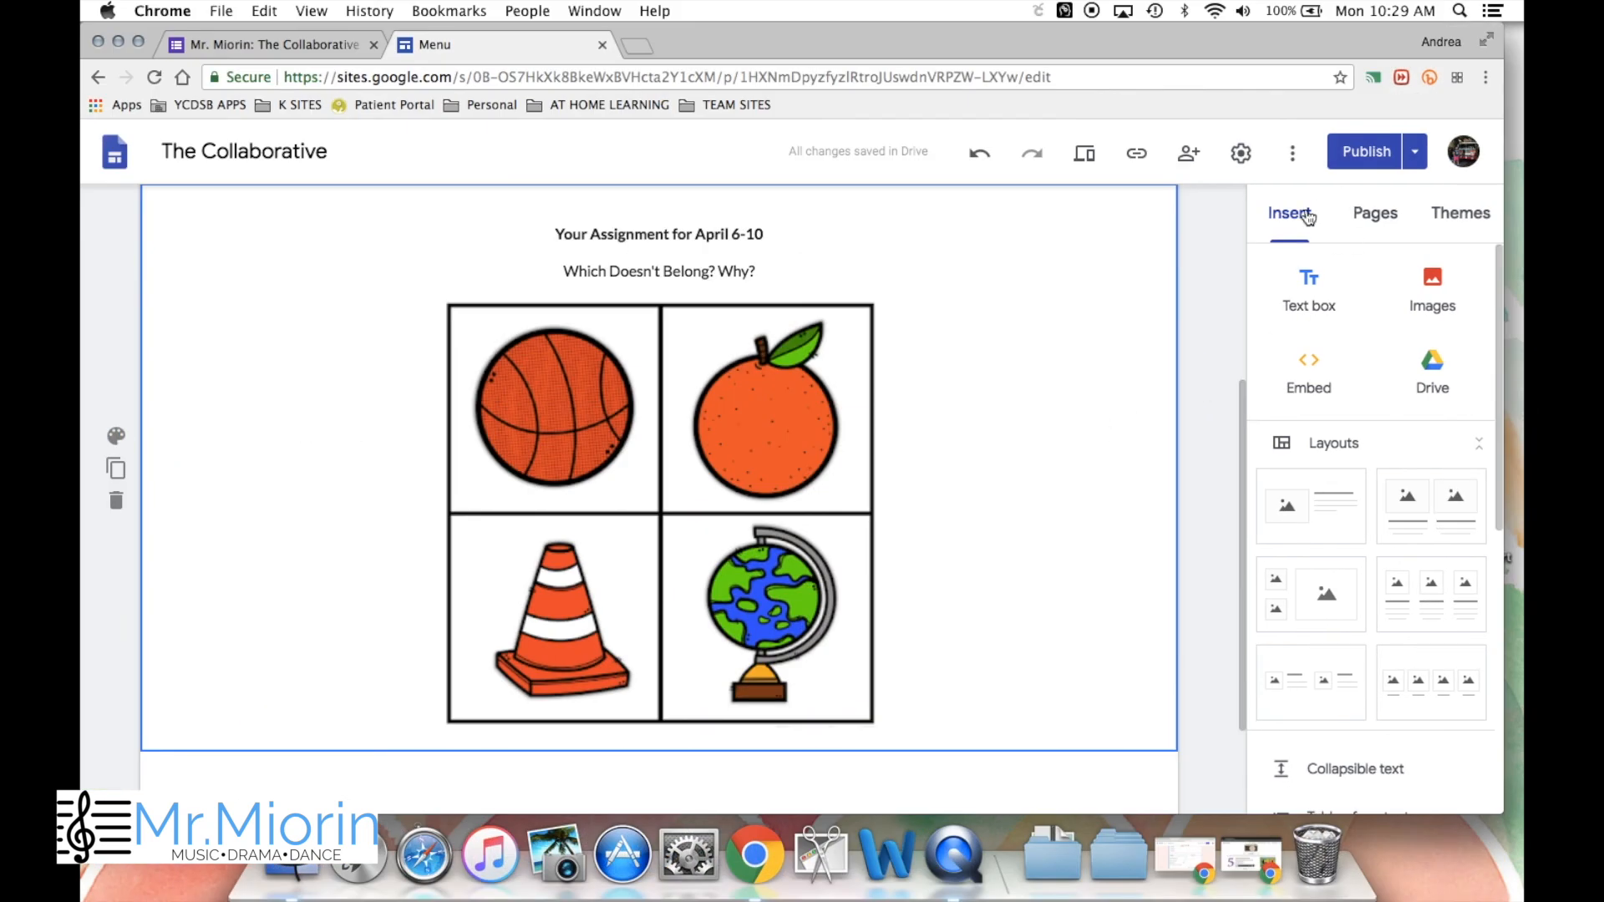
- In The Collaborative site in Google Sites, start inserting a button and name it "Submit Assignment"
click(1308, 218)
scroll(1361, 468, down, 5)
click(1343, 545)
text(S)
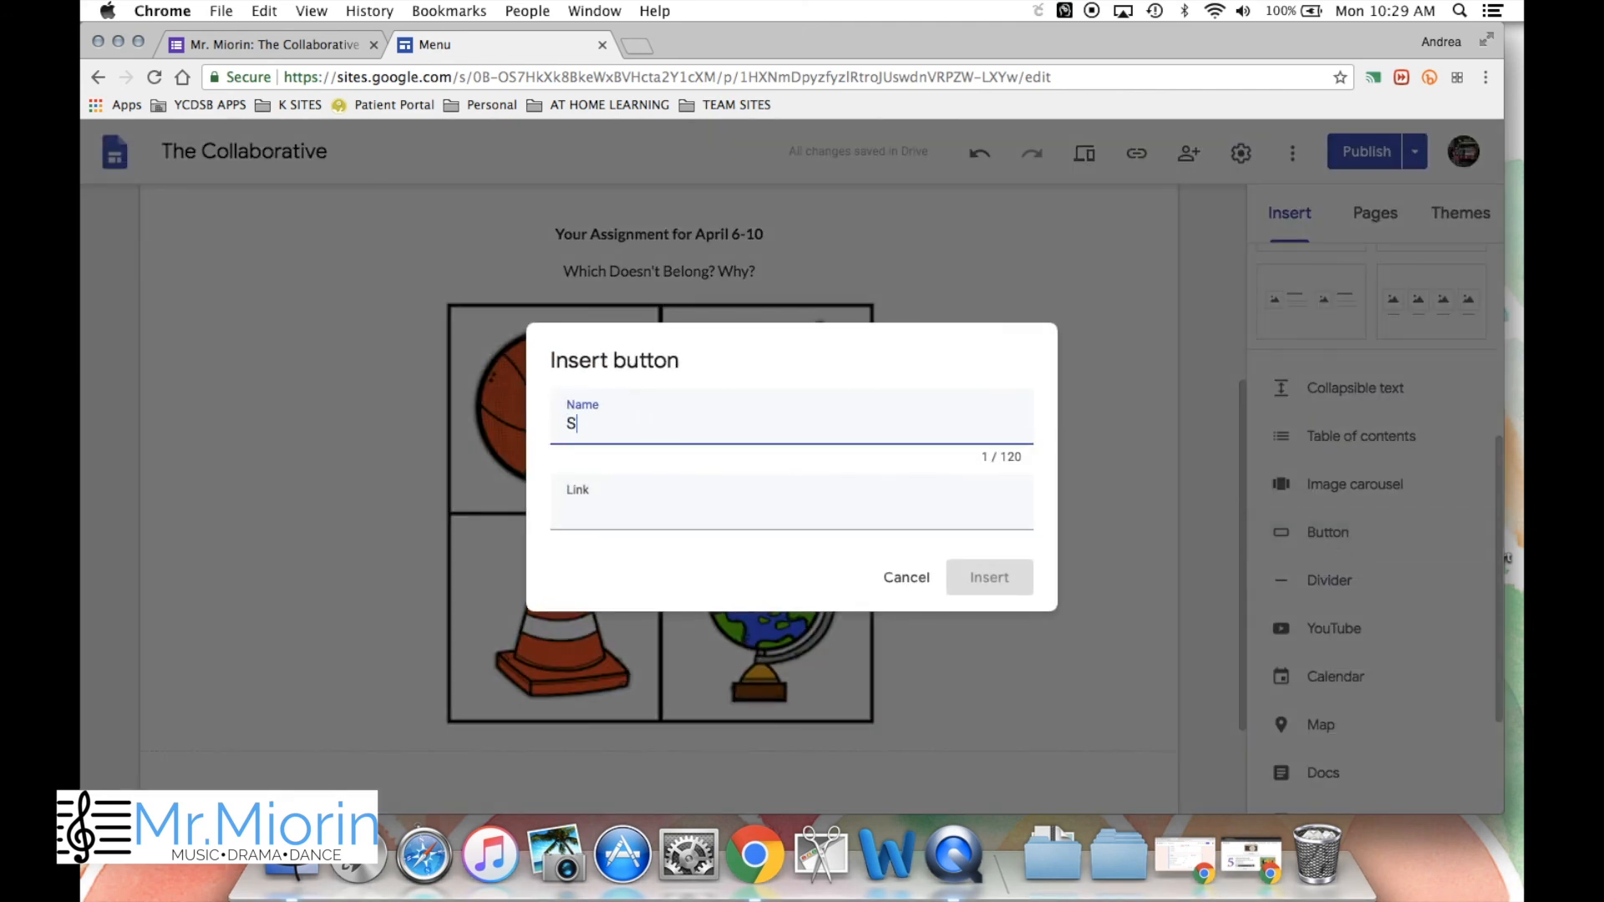
text(ubmit Assignment)
- Preview the assignment form, copy its public address, and return to the site's button settings
click(303, 38)
click(1206, 153)
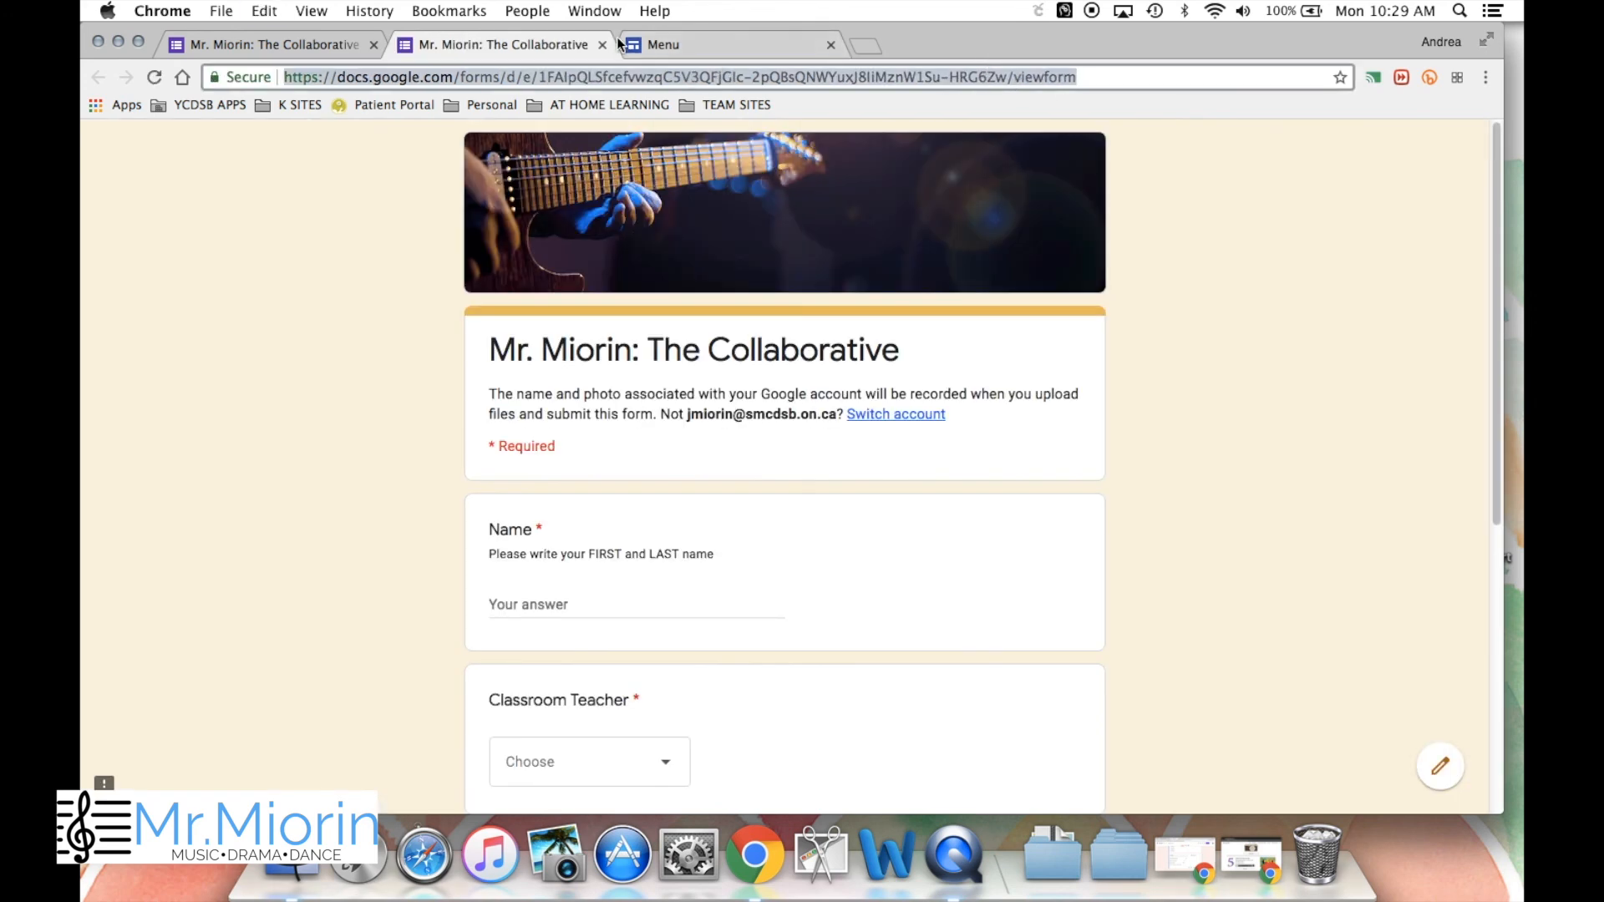
click(660, 43)
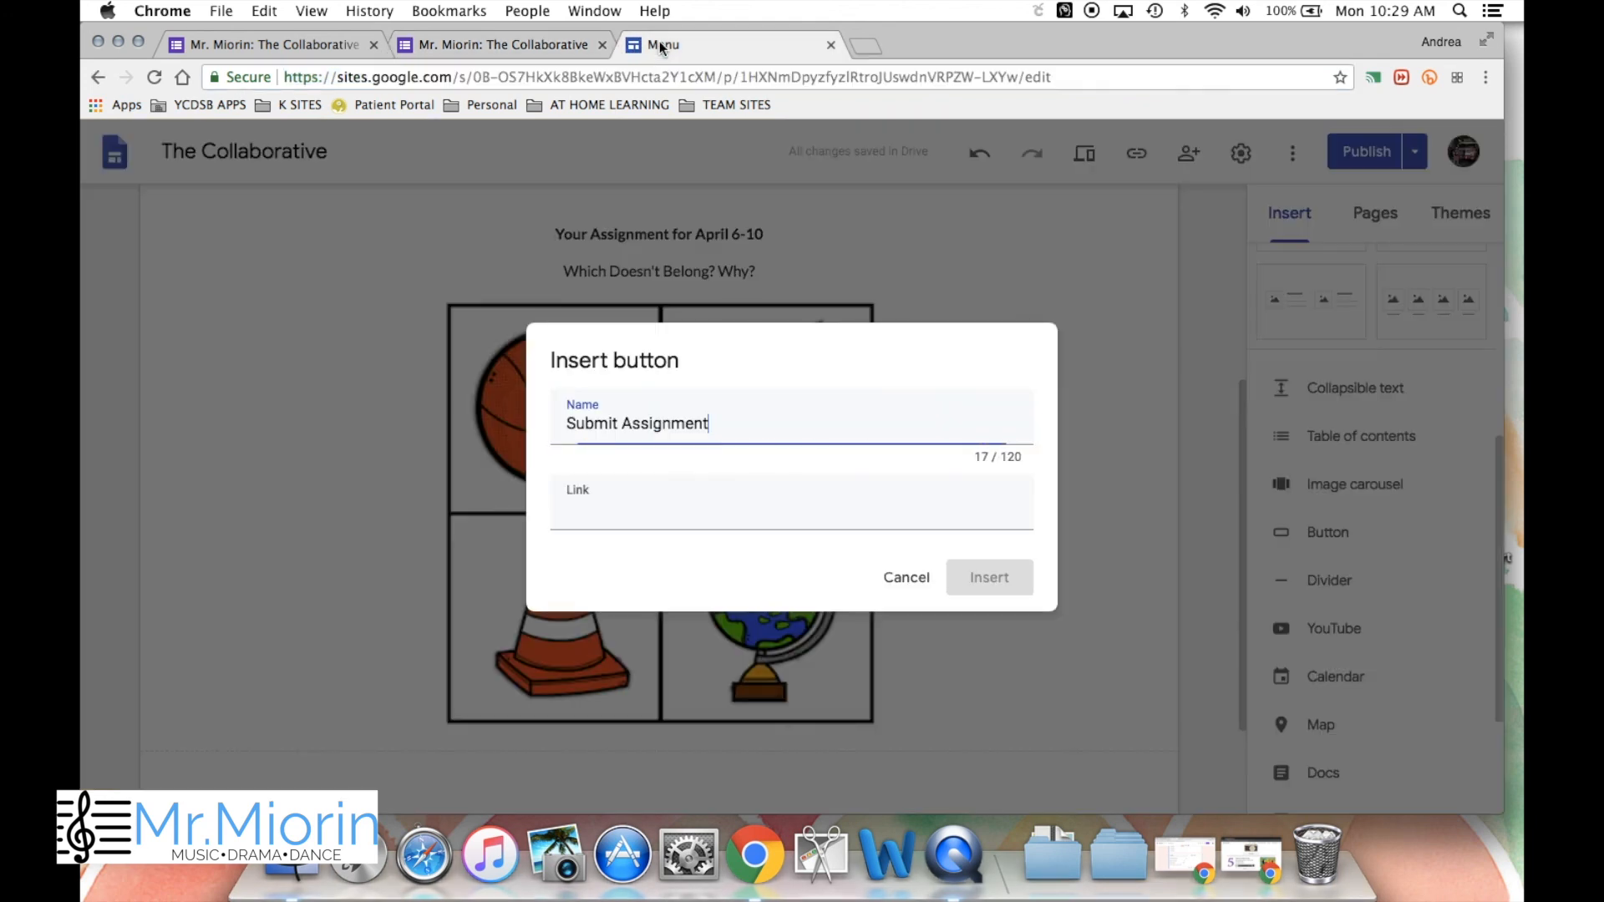
- Insert the Submit Assignment button with the copied form address as its link and widen it across the page content
click(686, 492)
key(super+v)
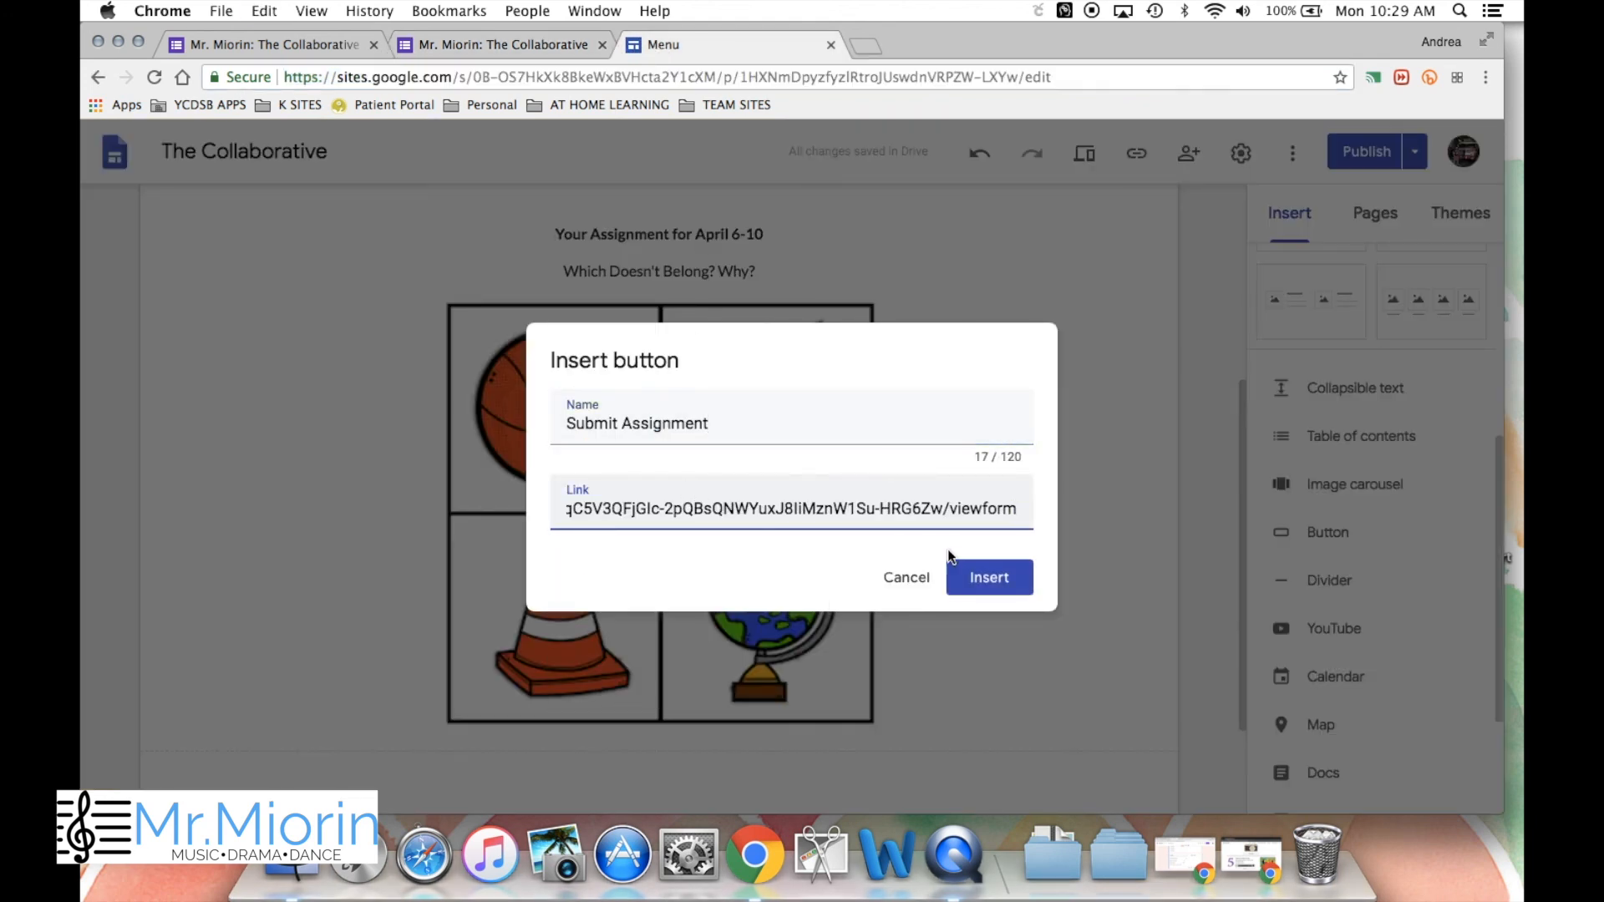
click(972, 579)
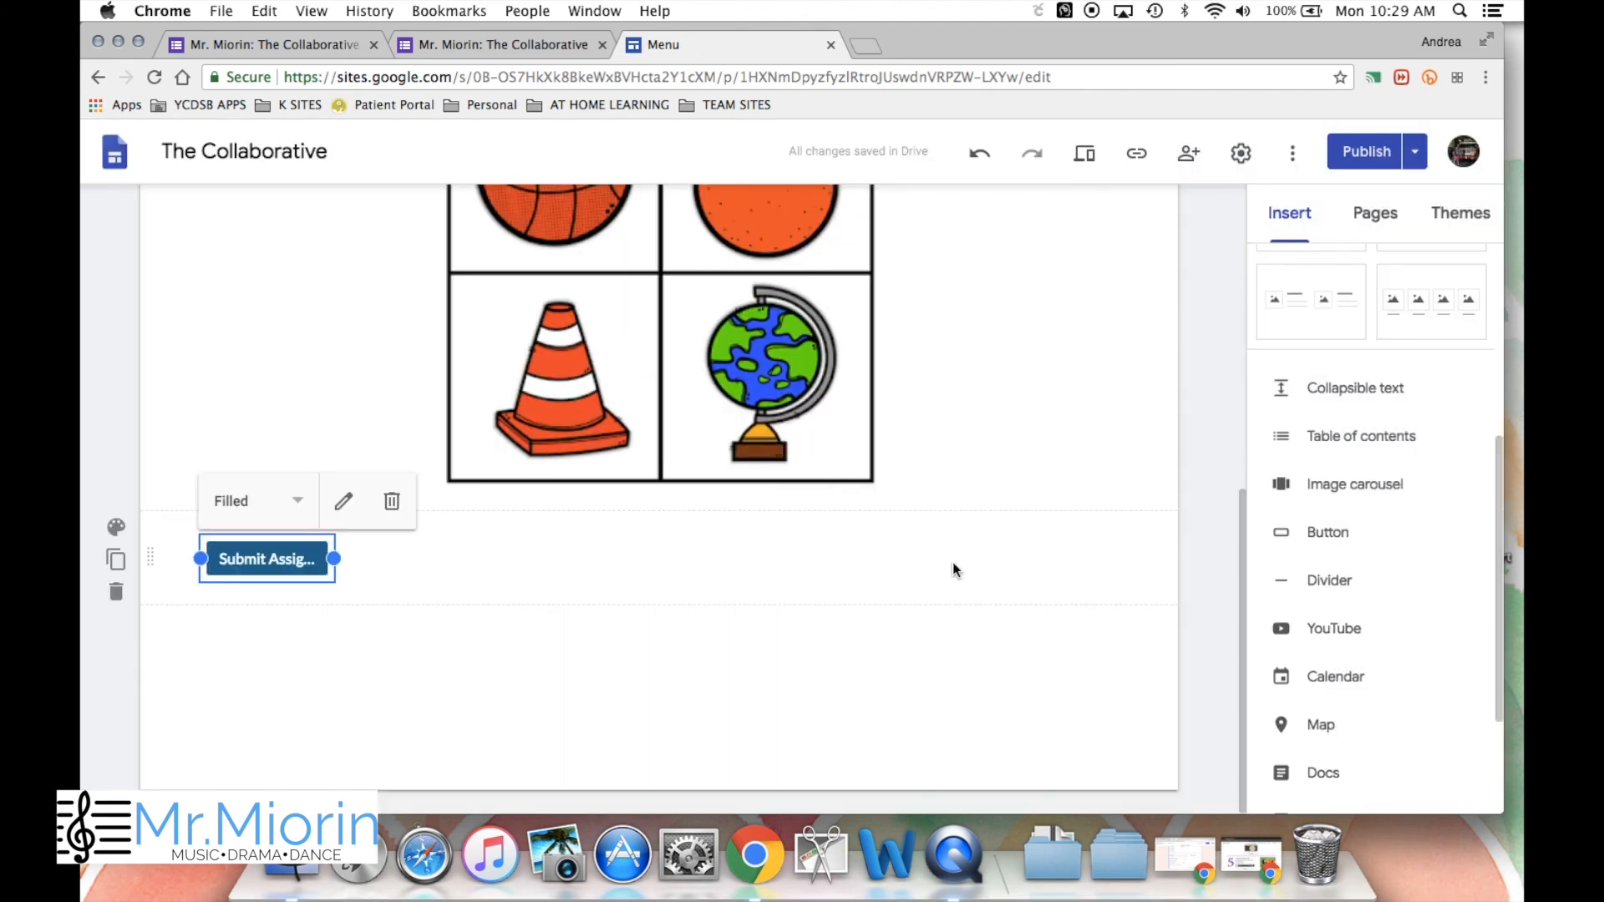
drag(327, 561, 1124, 557)
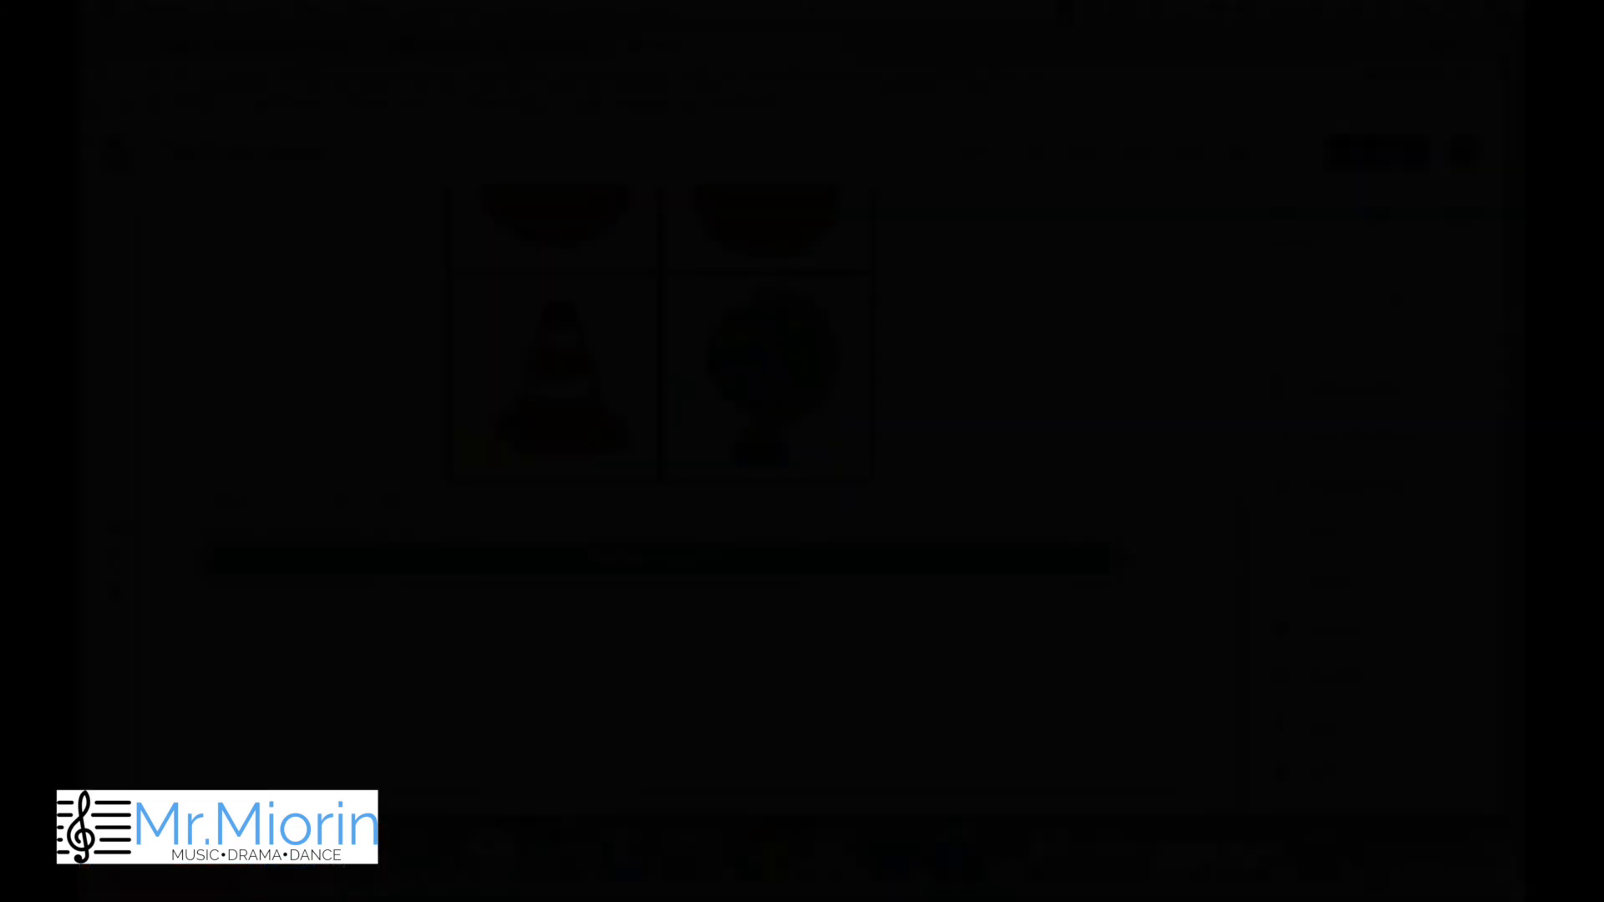